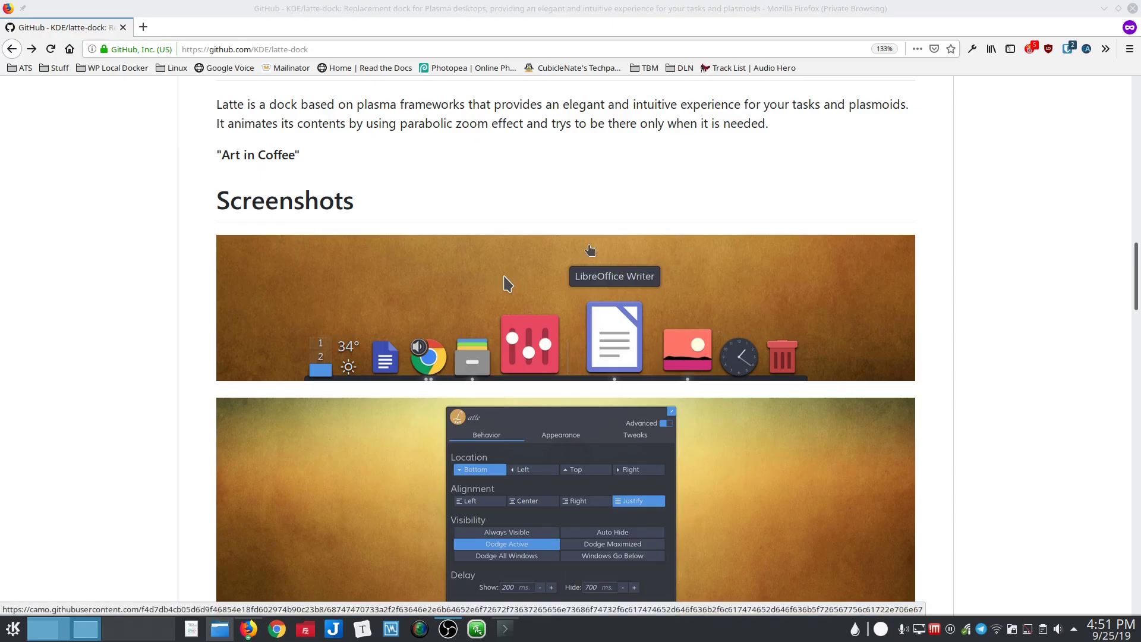
Focus Firefox and scroll through the latte-dock GitHub repository page
left_click(100, 191)
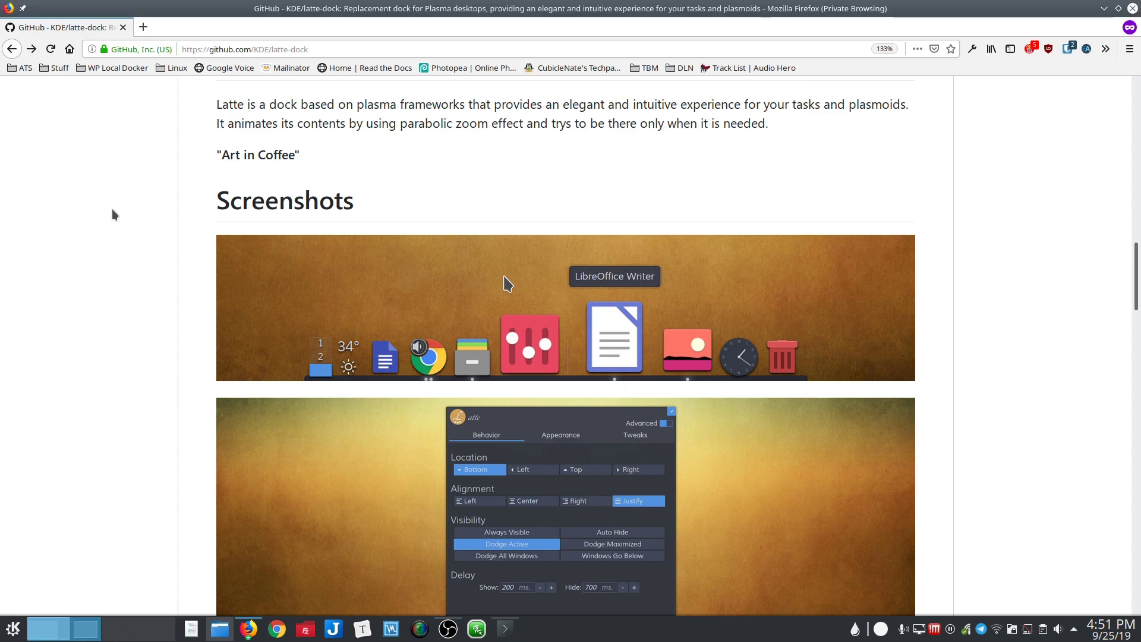
scroll(119, 231, "up", 10)
scroll(120, 239, "up", 5)
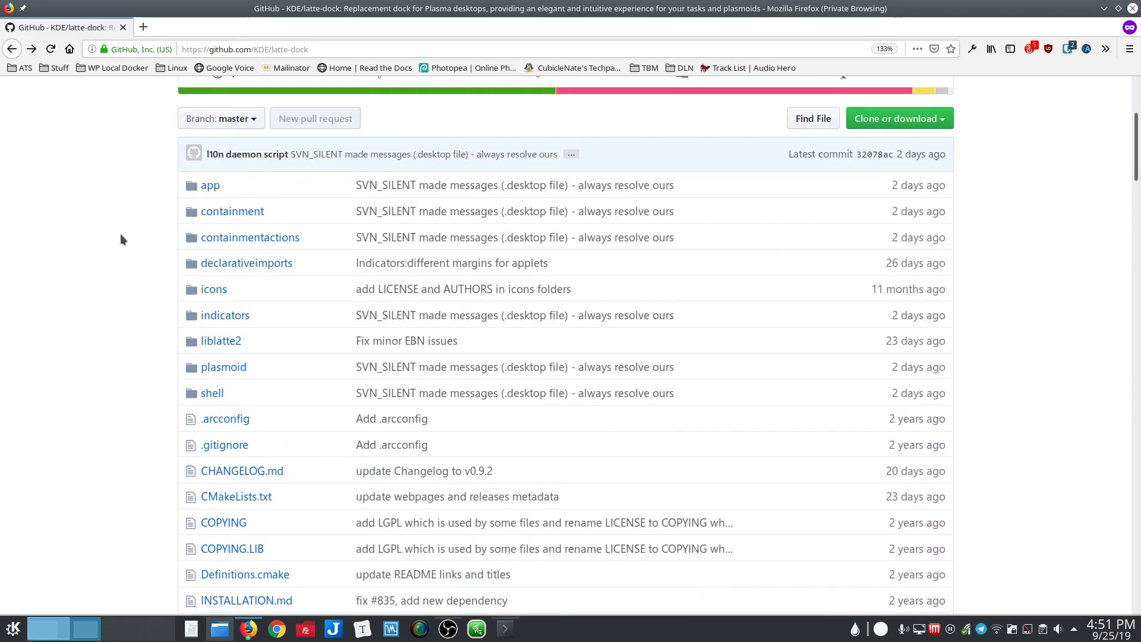
scroll(120, 239, "down", 9)
scroll(120, 240, "down", 3)
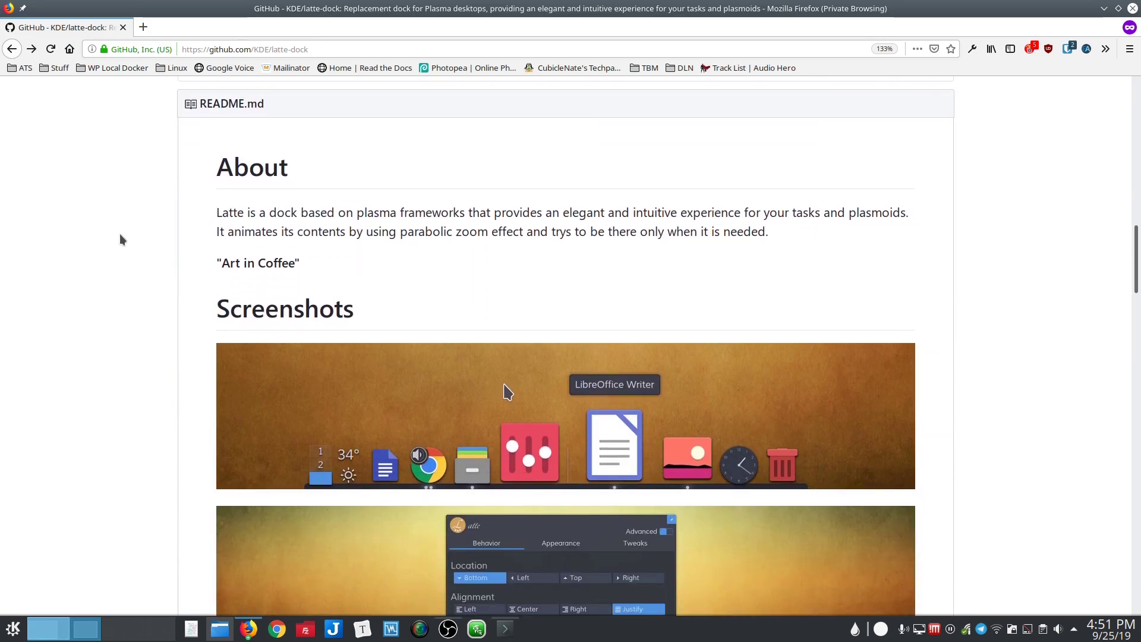
scroll(119, 240, "down", 2)
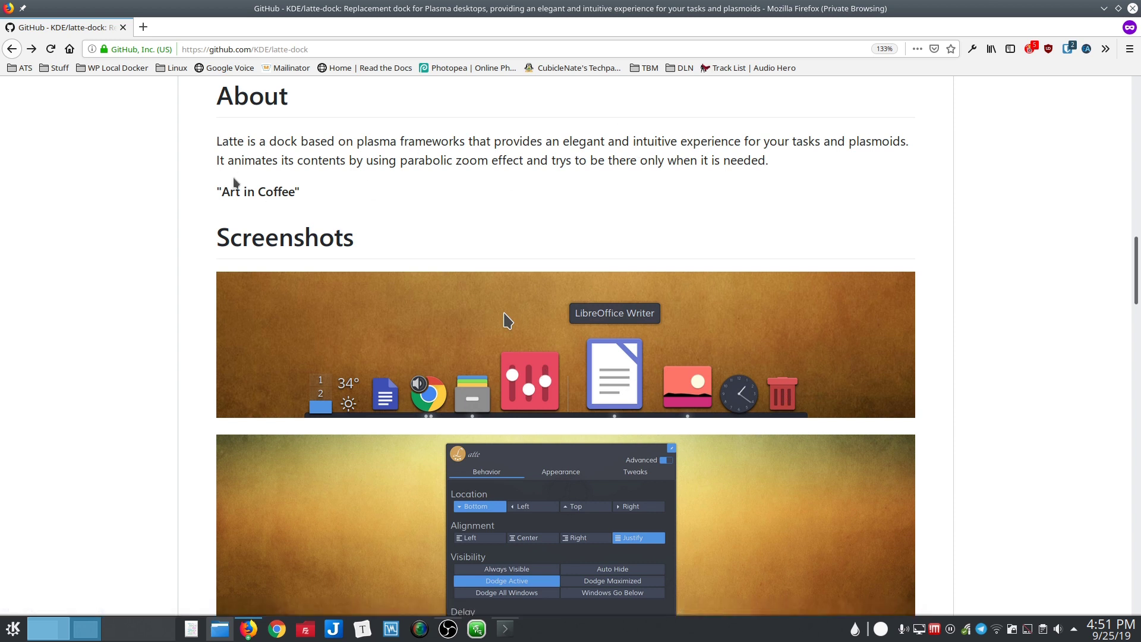
scroll(120, 174, "down", 5)
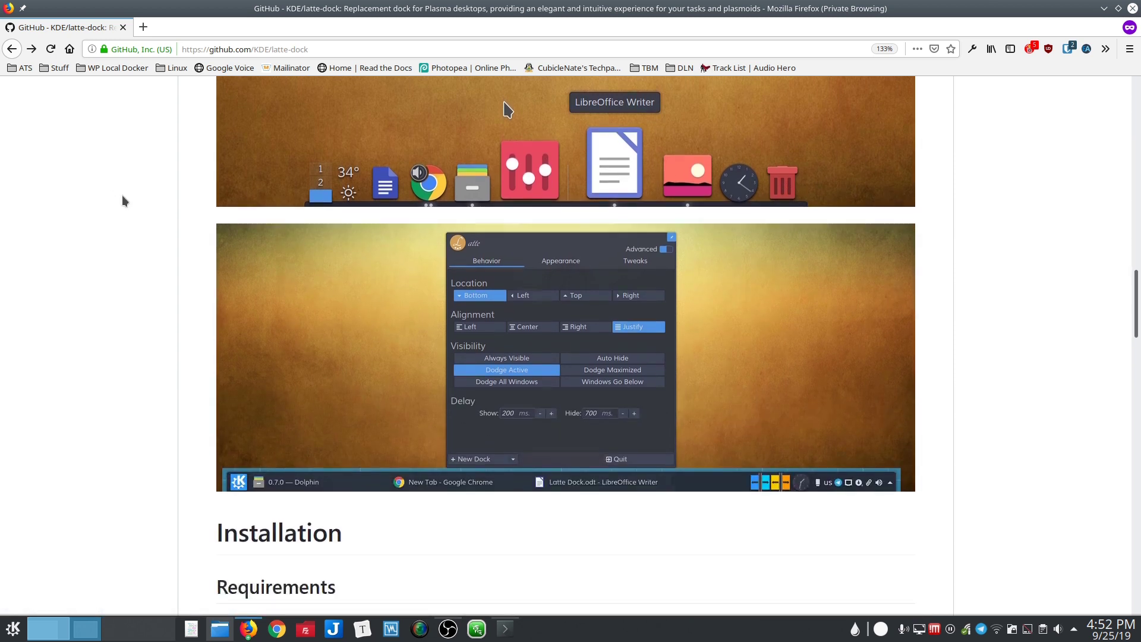
scroll(123, 196, "down", 7)
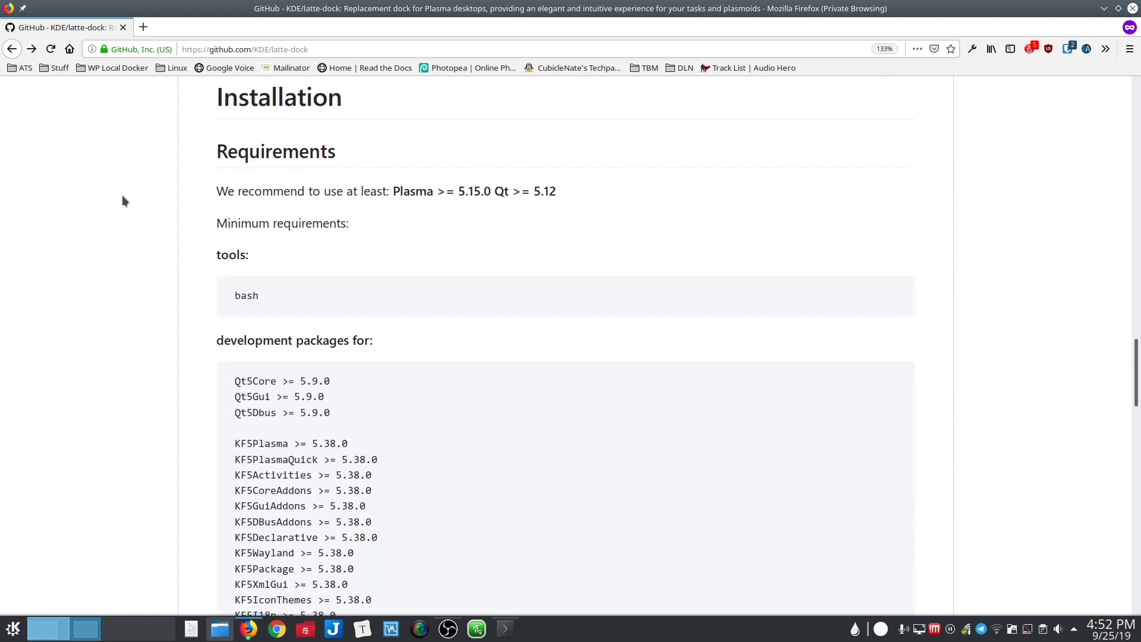
scroll(123, 201, "down", 2)
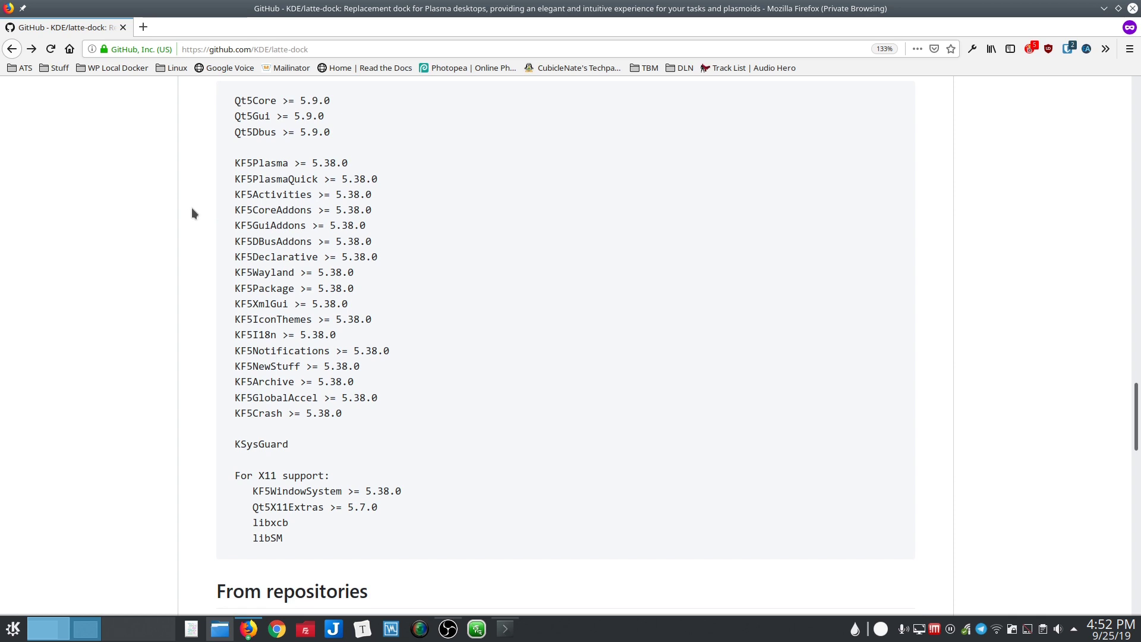
scroll(136, 220, "down", 3)
scroll(138, 221, "up", 1)
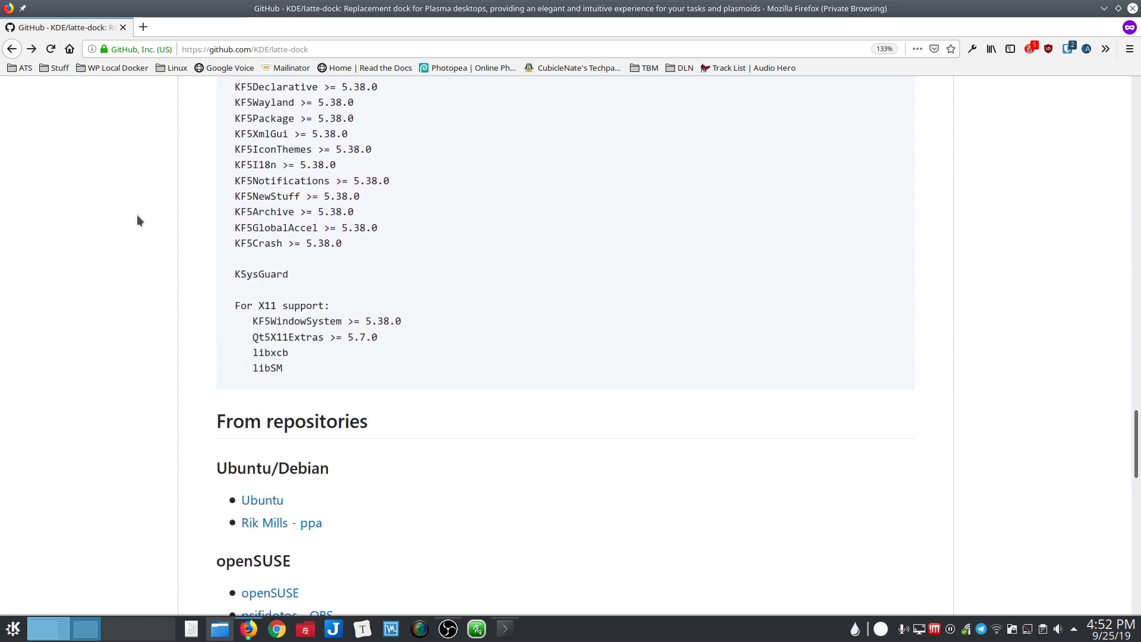
scroll(138, 220, "down", 8)
scroll(136, 215, "down", 2)
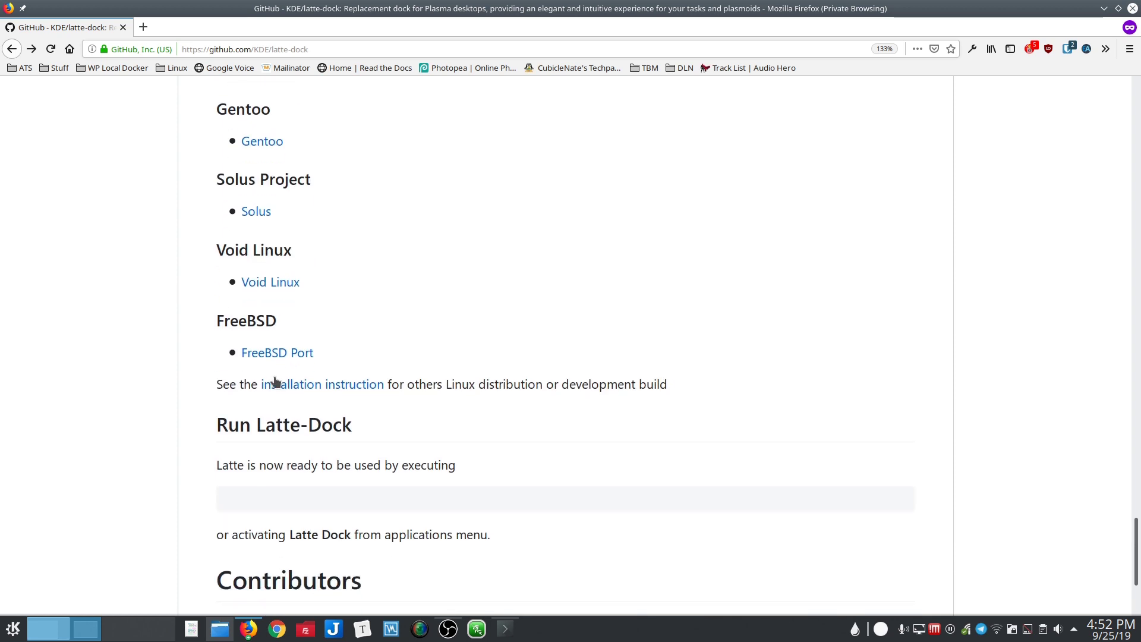
Open the installation instructions and begin selecting the Kubuntu and KDE Neon apt install command
left_click(305, 386)
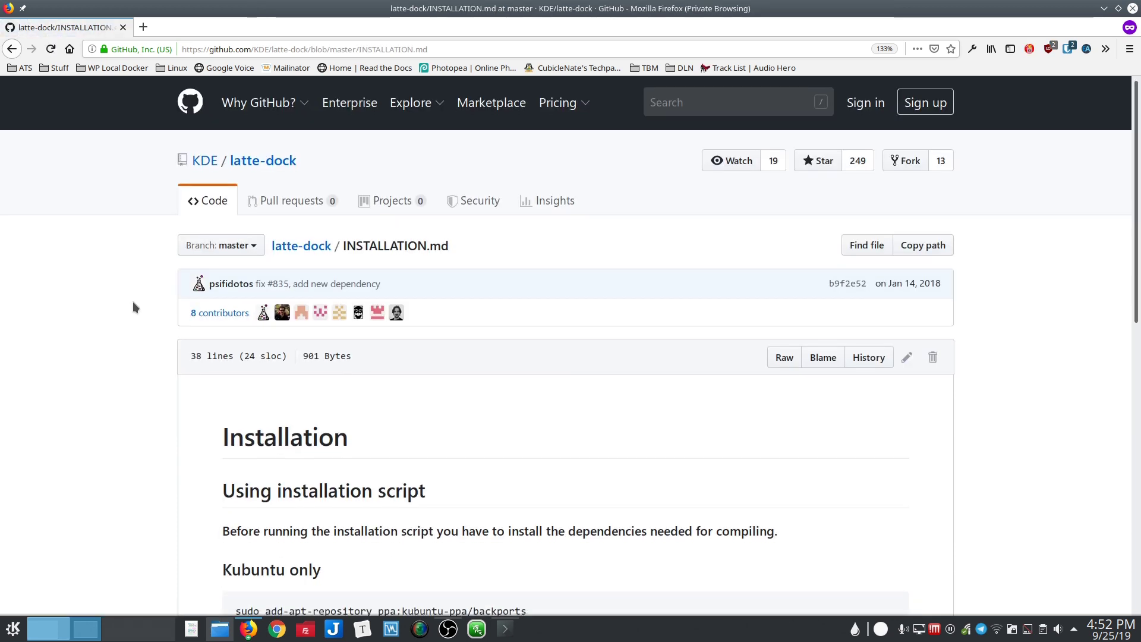
scroll(135, 297, "down", 4)
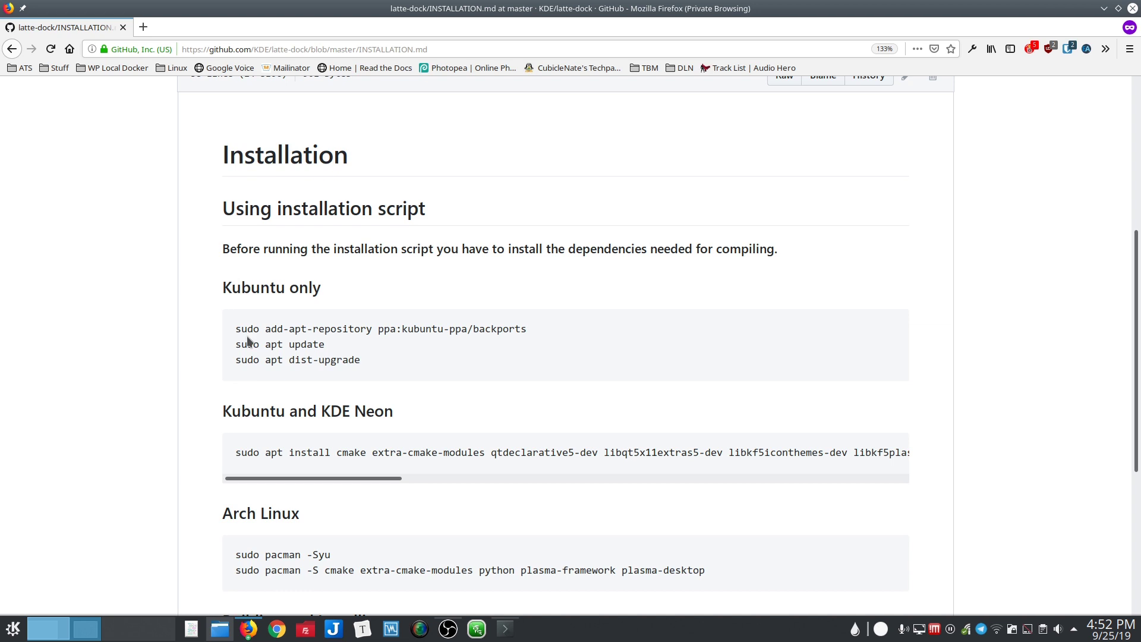
scroll(125, 297, "down", 3)
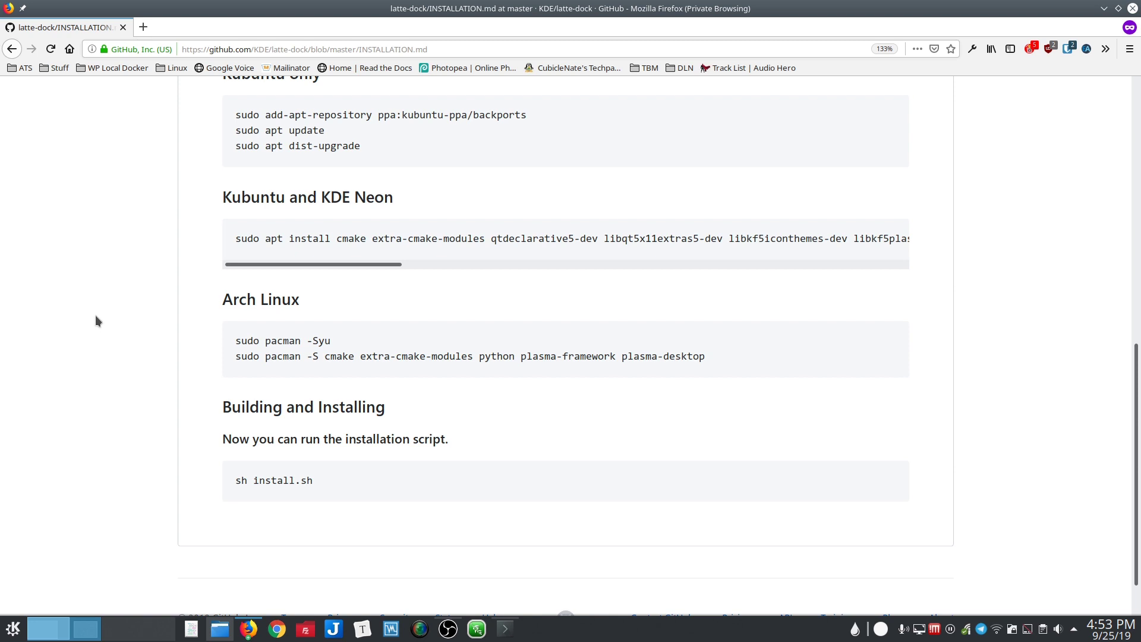
scroll(119, 327, "up", 4)
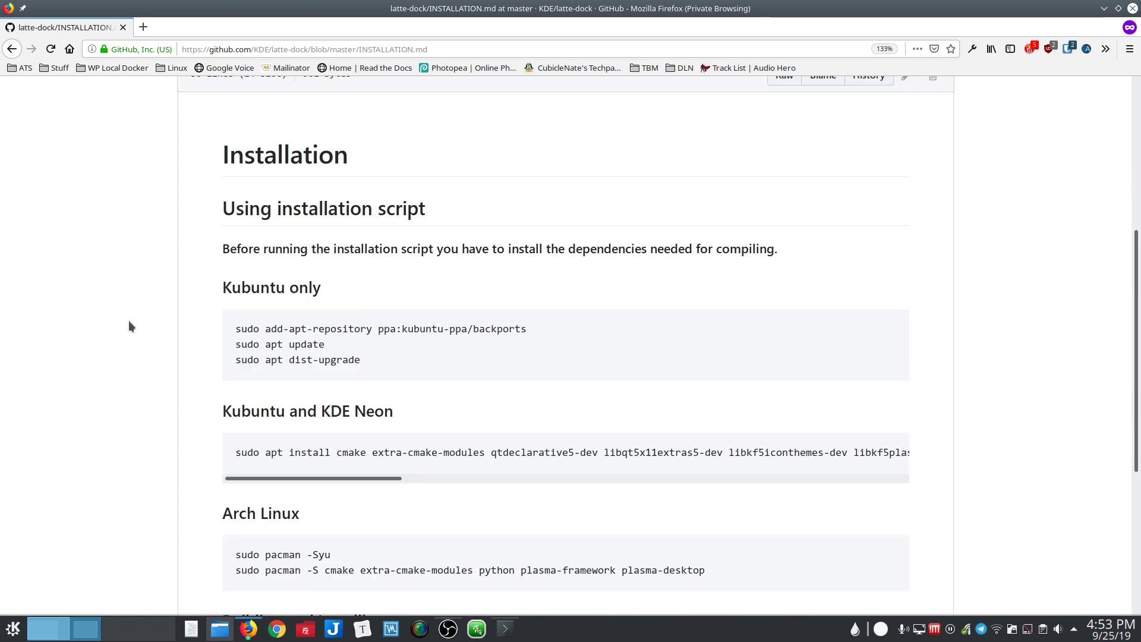
scroll(128, 324, "down", 2)
scroll(224, 252, "down", 2)
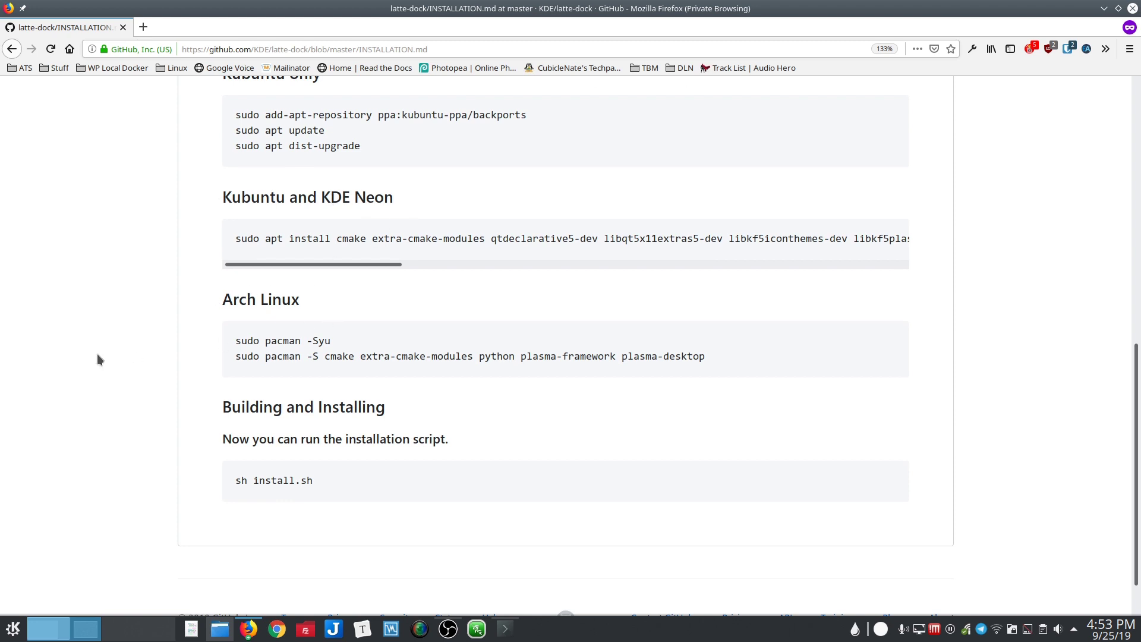
scroll(110, 329, "down", 1)
scroll(222, 285, "up", 3)
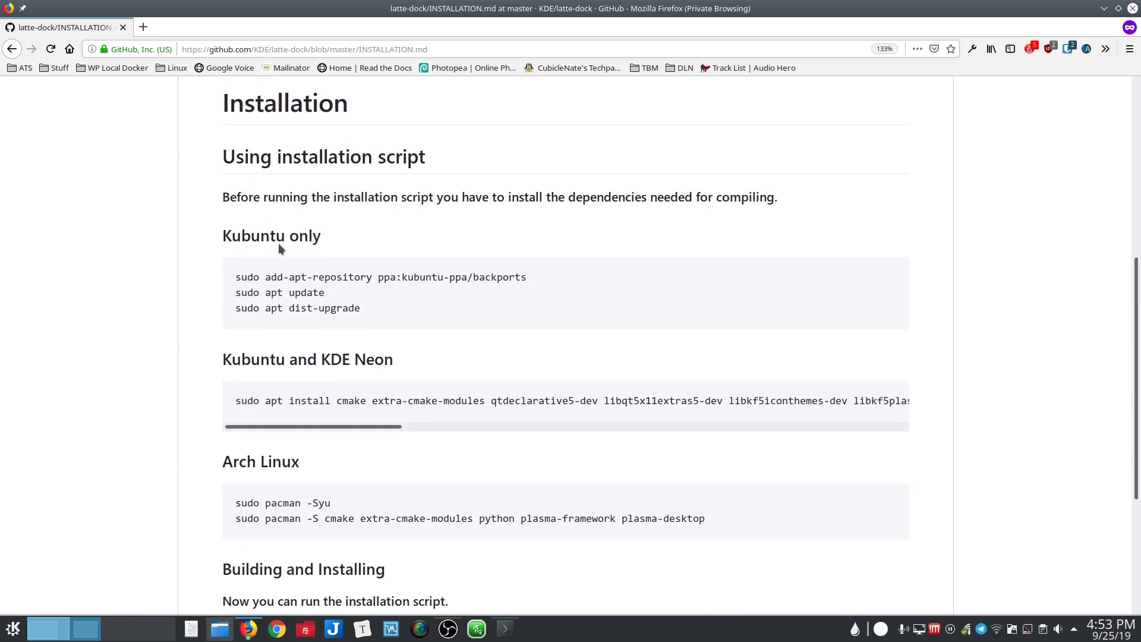
scroll(364, 273, "down", 2)
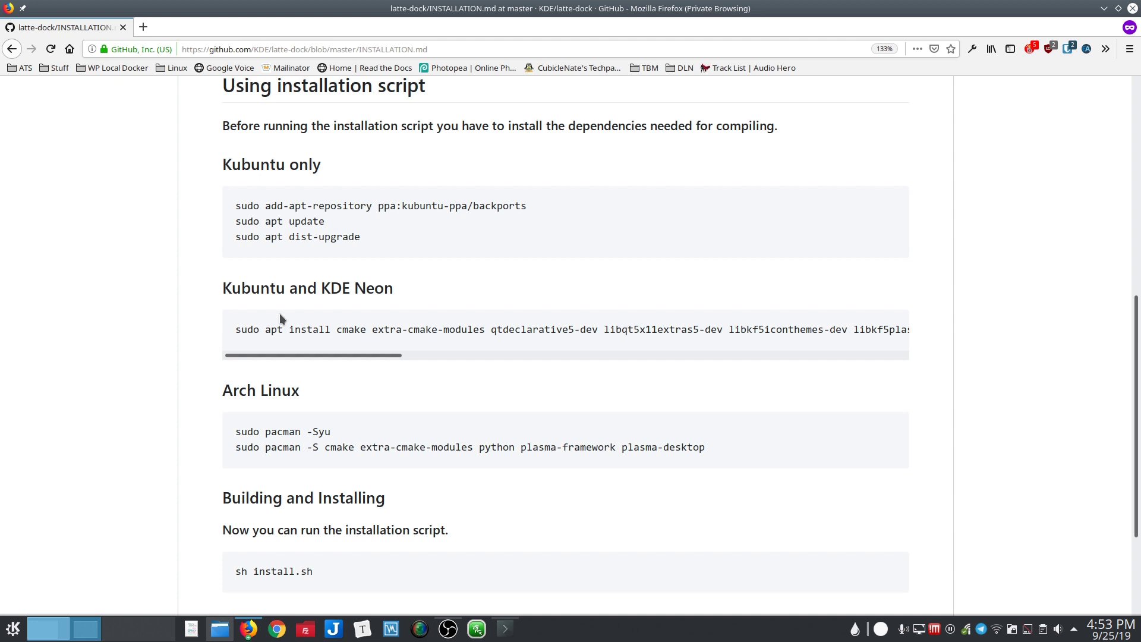
left_click_drag(246, 329, 273, 328)
Copy the Kubuntu/KDE Neon apt command into Konsole, run it with sudo, confirm, and return to GitHub
triple_click(273, 322)
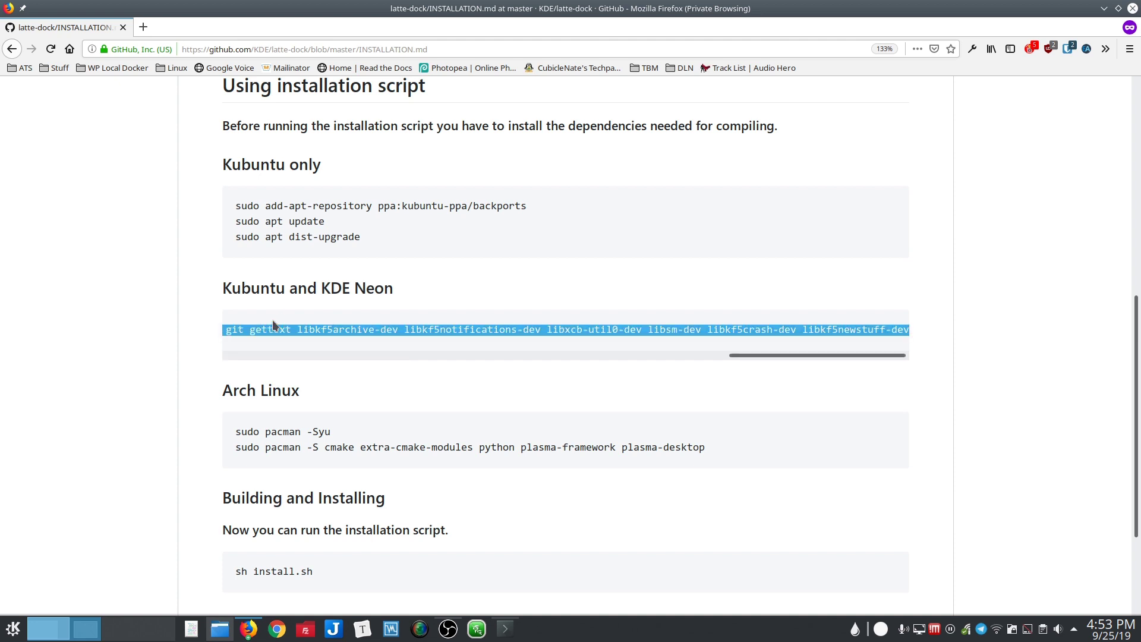
key("alt+Tab")
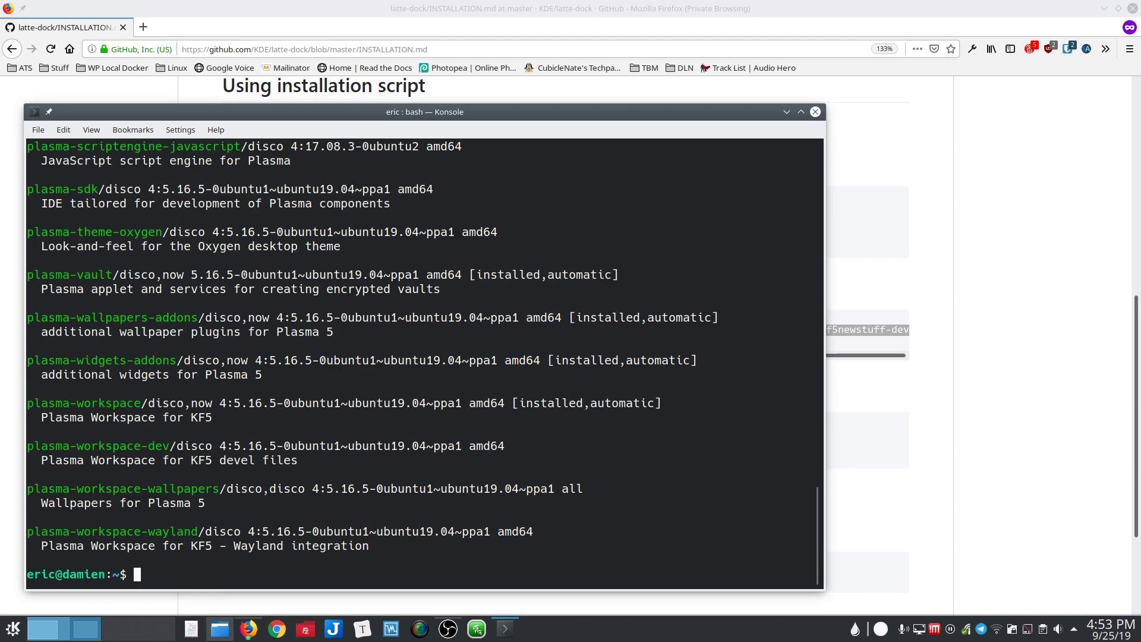
key("ctrl+l")
key("ctrl+shift+v")
key("Return")
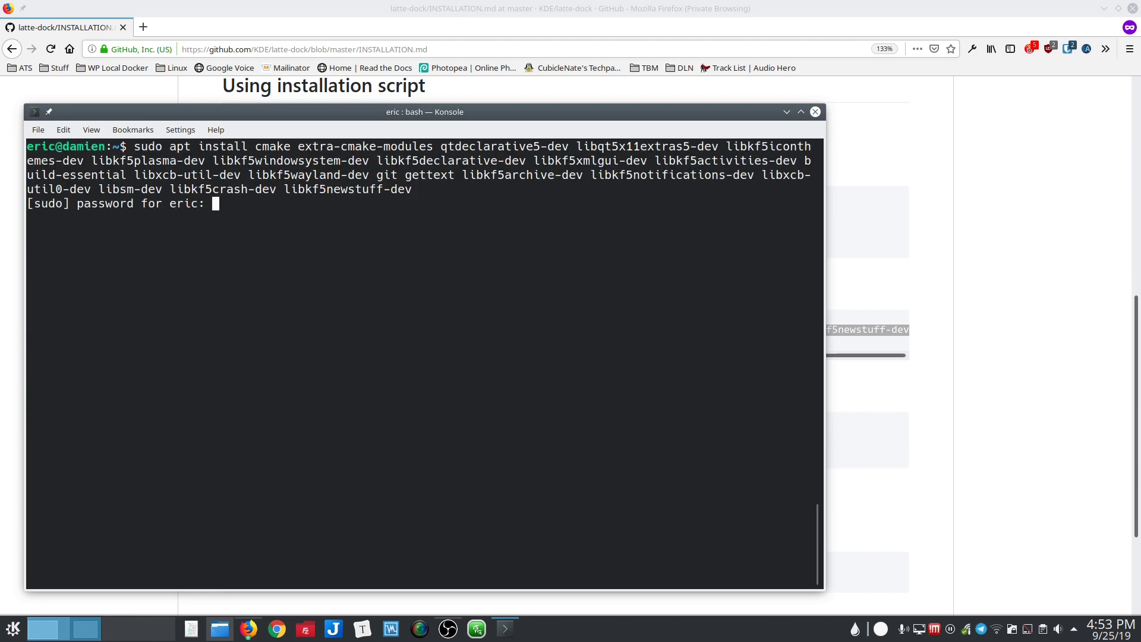
key("Return")
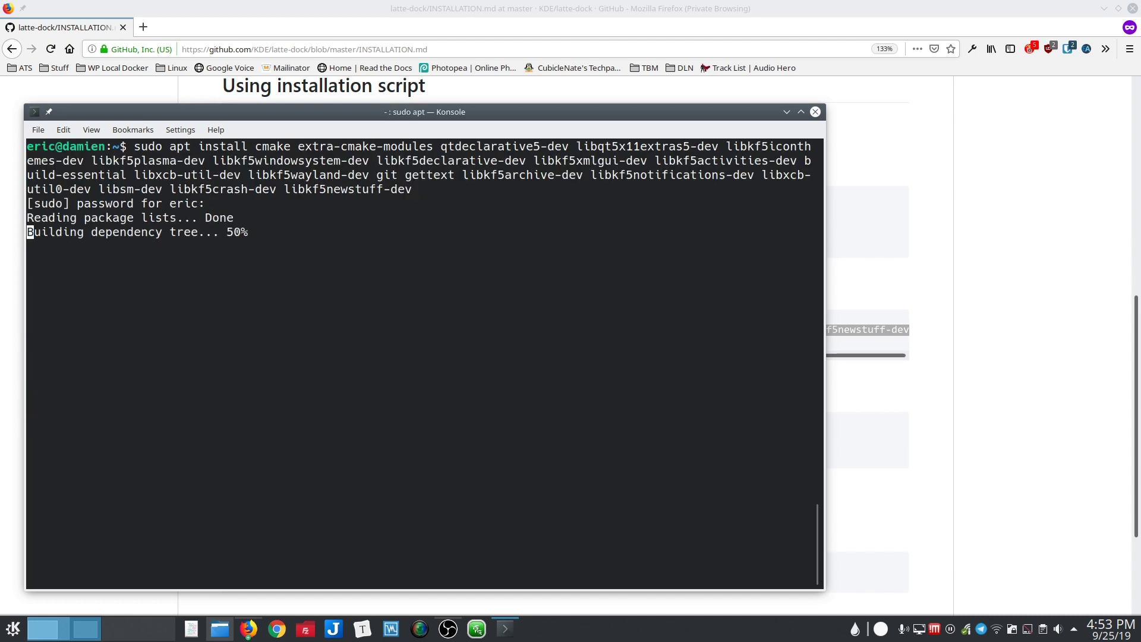
key("Return")
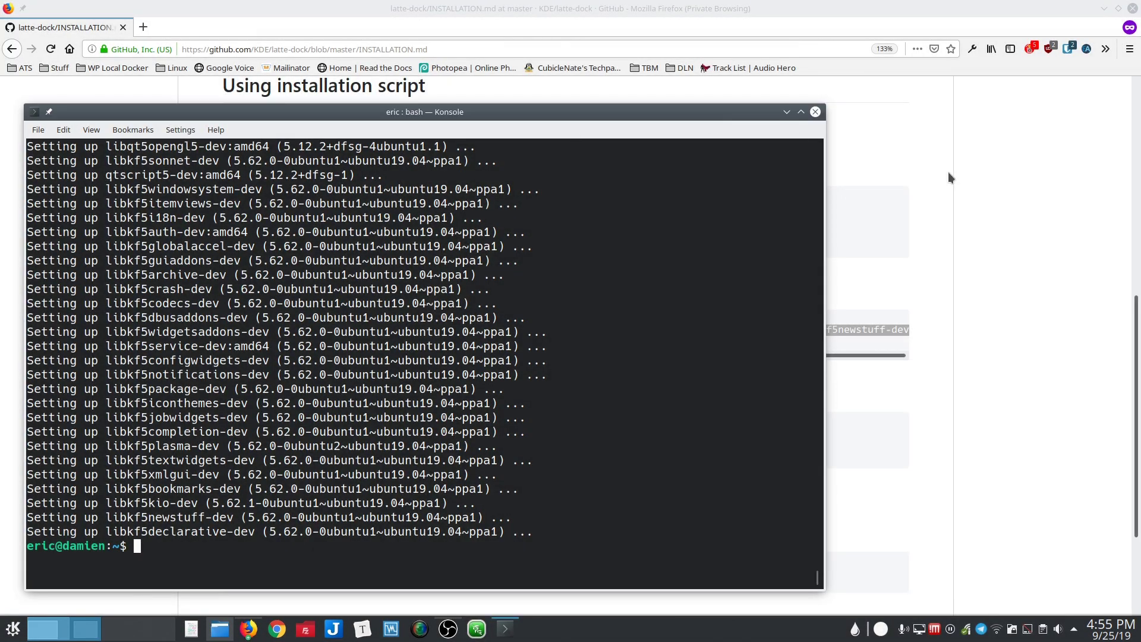
left_click(981, 180)
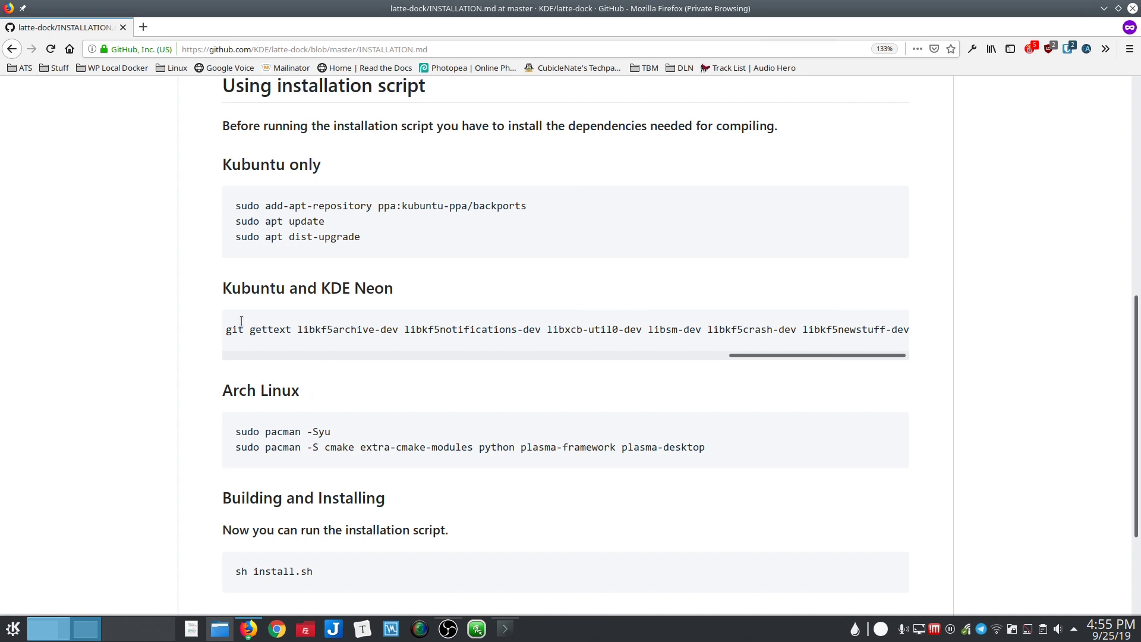
scroll(196, 321, "down", 3)
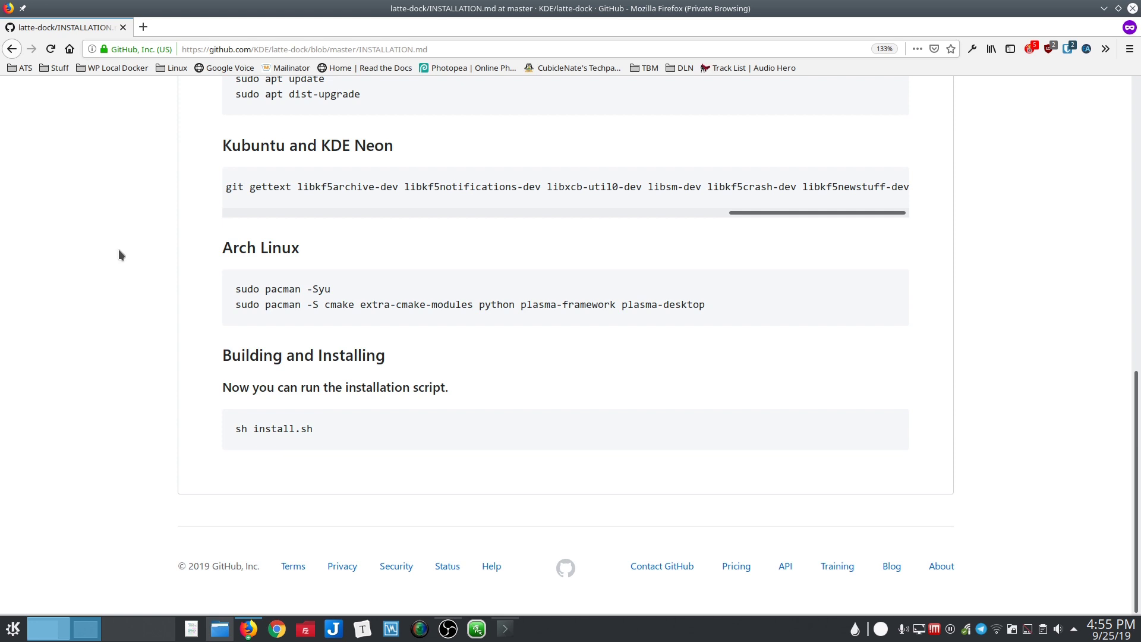
Rerun the plasma package search in Konsole and select the plasma-workspace-dev name
left_click(505, 628)
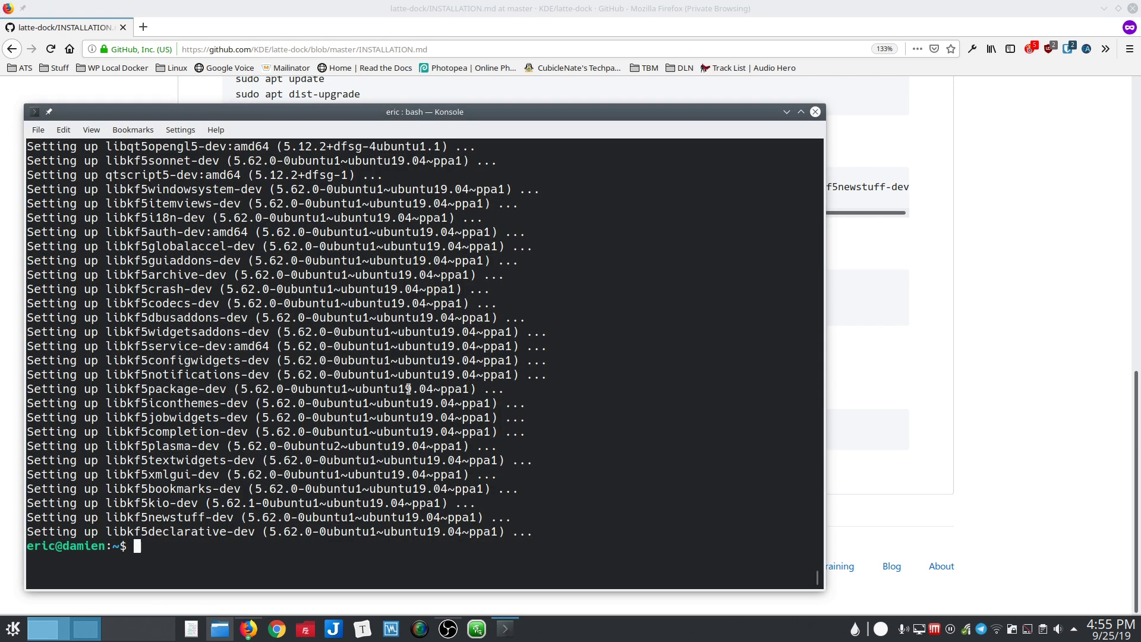
key("Up")
key("Up")
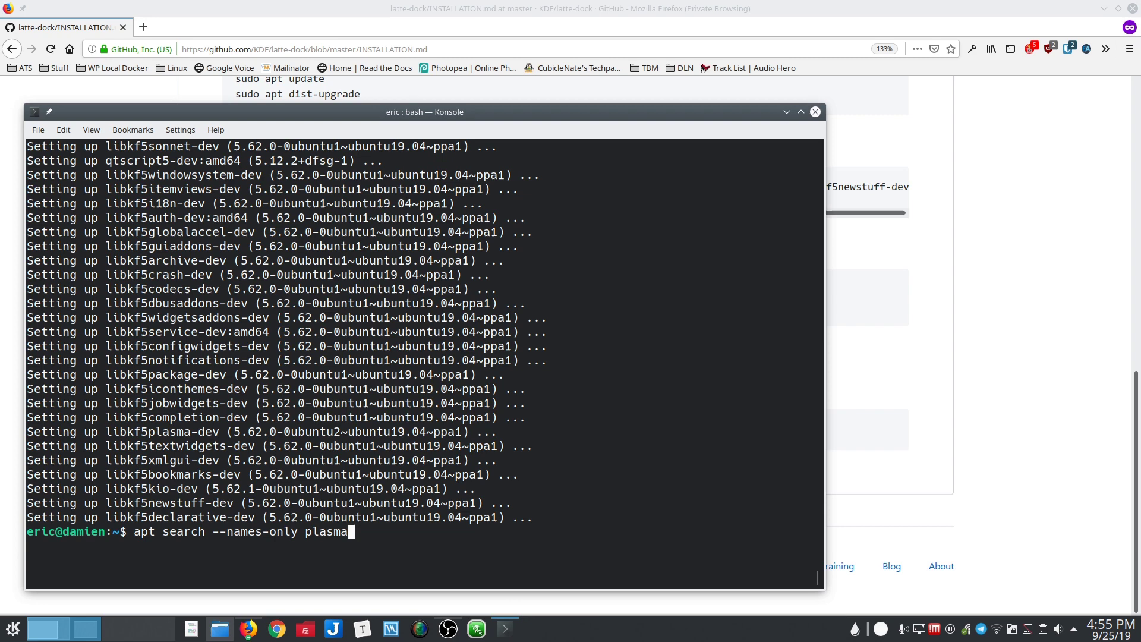
key("Return")
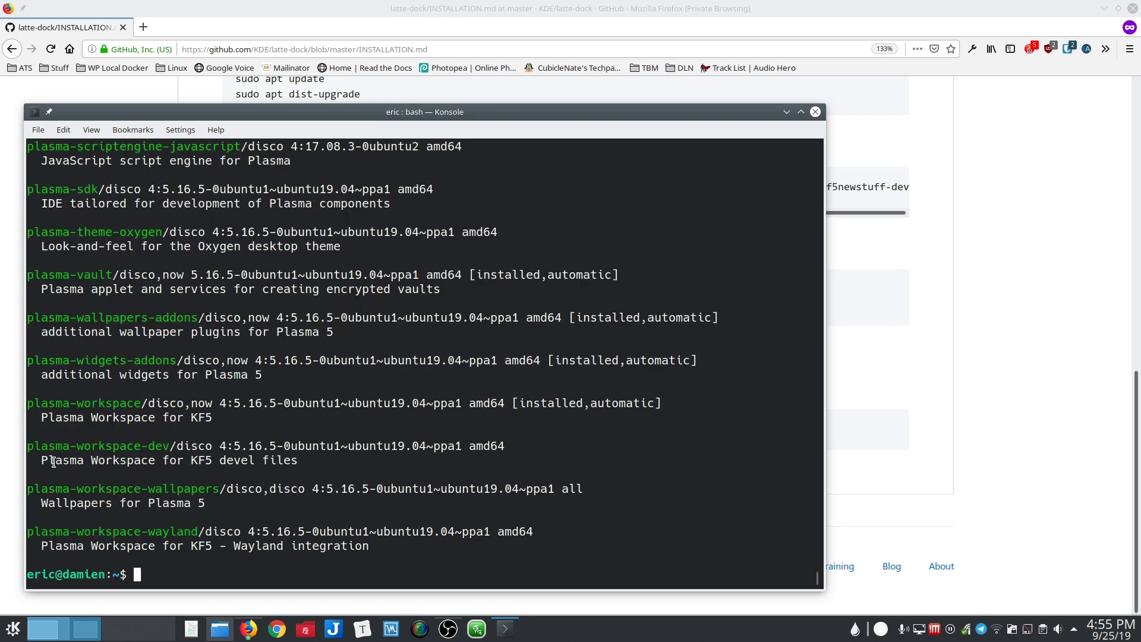
double_click(50, 447)
left_click(149, 447)
left_click_drag(168, 446, 29, 447)
key("ctrl+c")
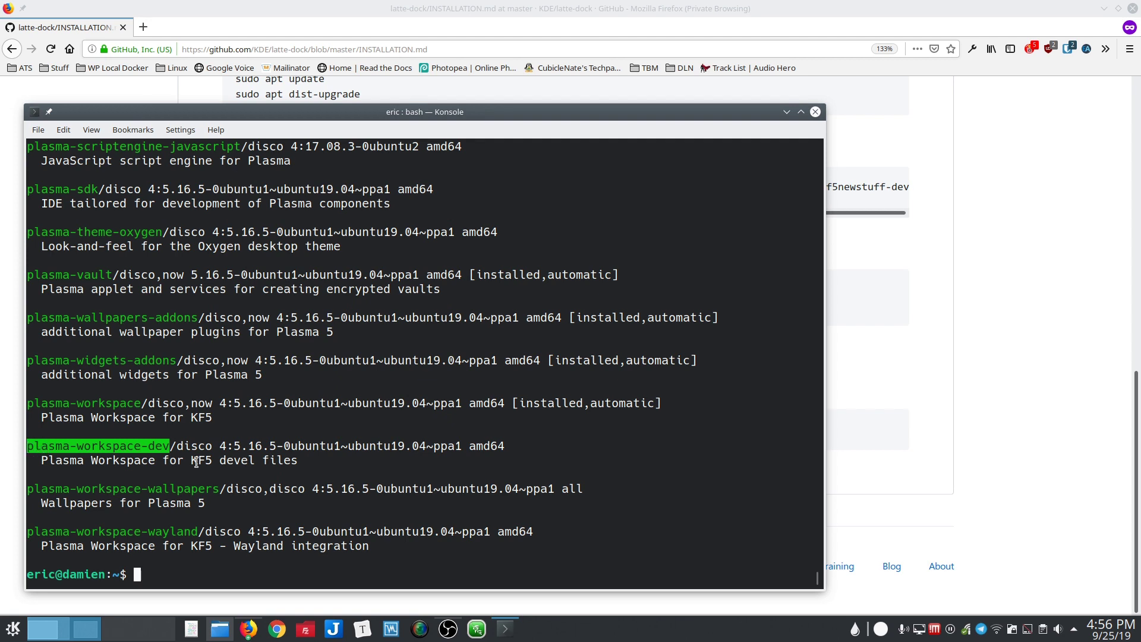
Run 'sudo apt install plasma-workspace-dev' and confirm the installation
left_click(256, 580)
type("sudo ")
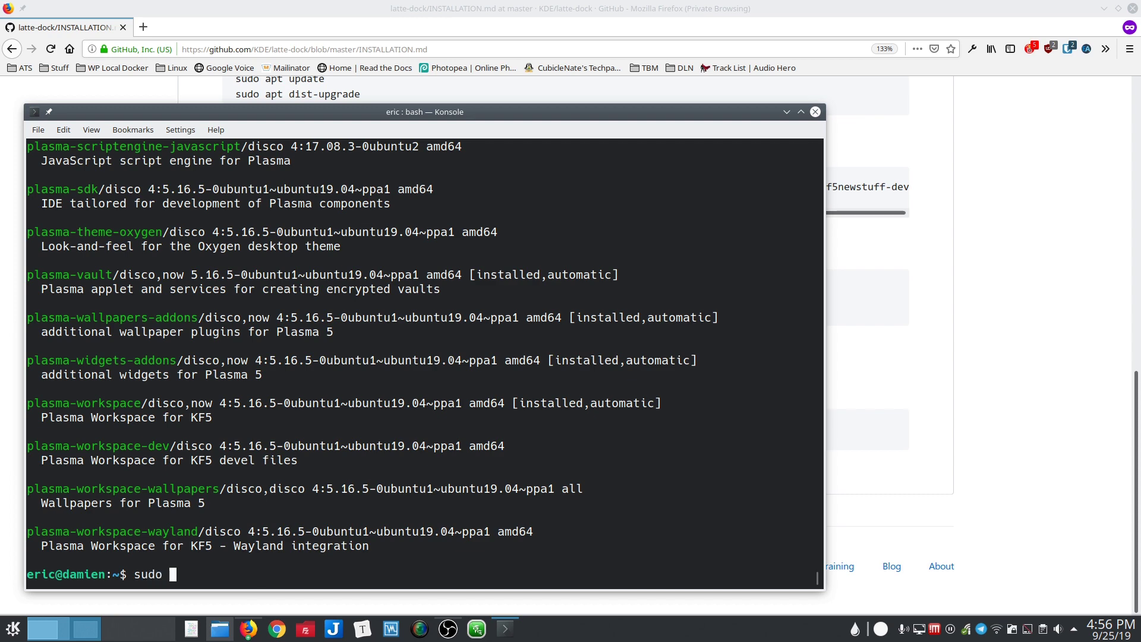
type("apt install")
key("shift+Insert")
key("Return")
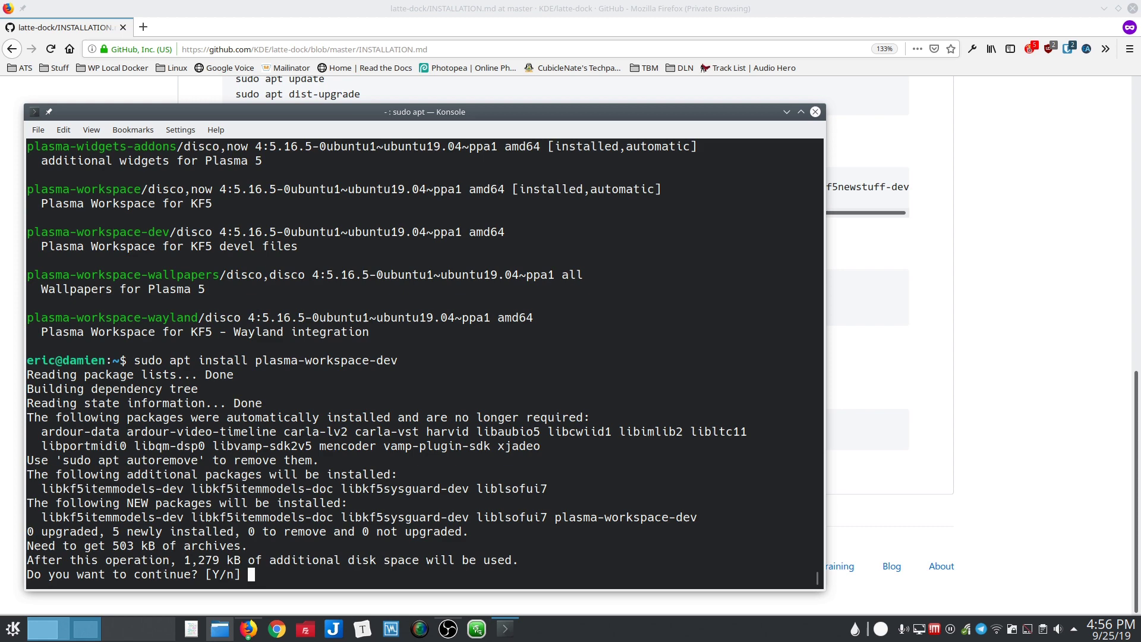
key("Return")
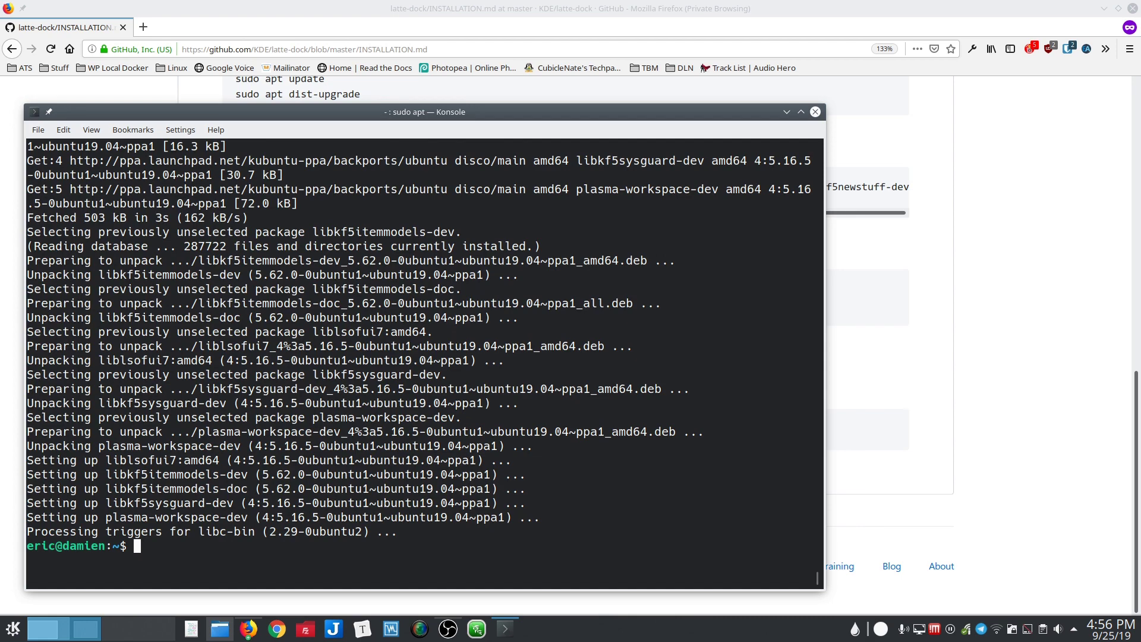
Go back to the latte-dock repository and open the v0.9.2 release page
left_click(938, 365)
scroll(627, 351, "up", 1)
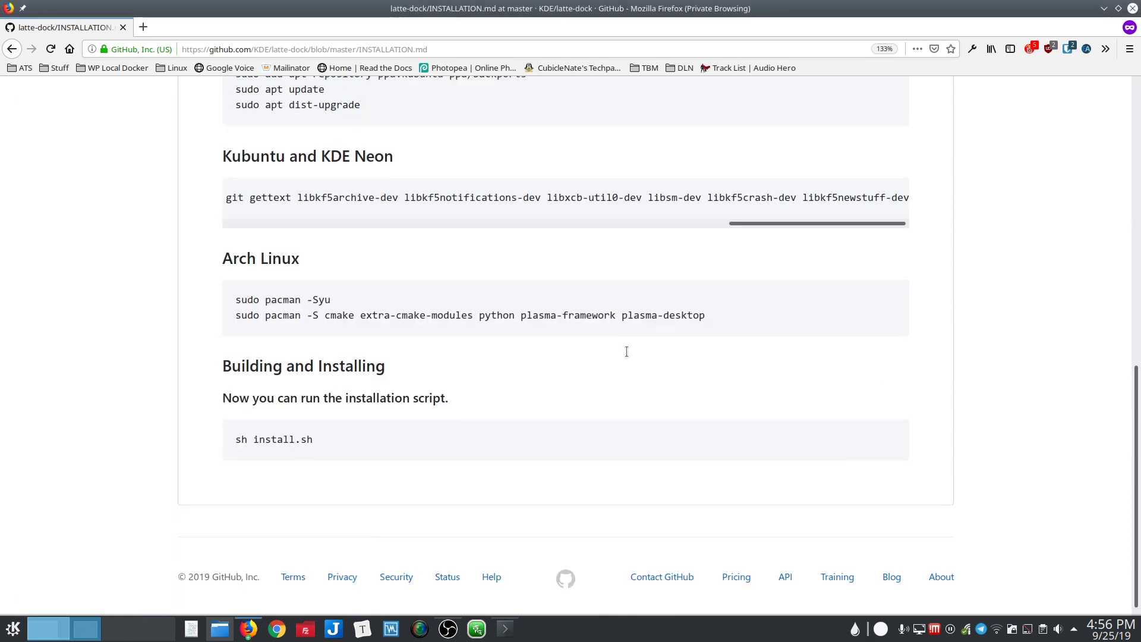
key("alt+Left")
scroll(612, 345, "up", 15)
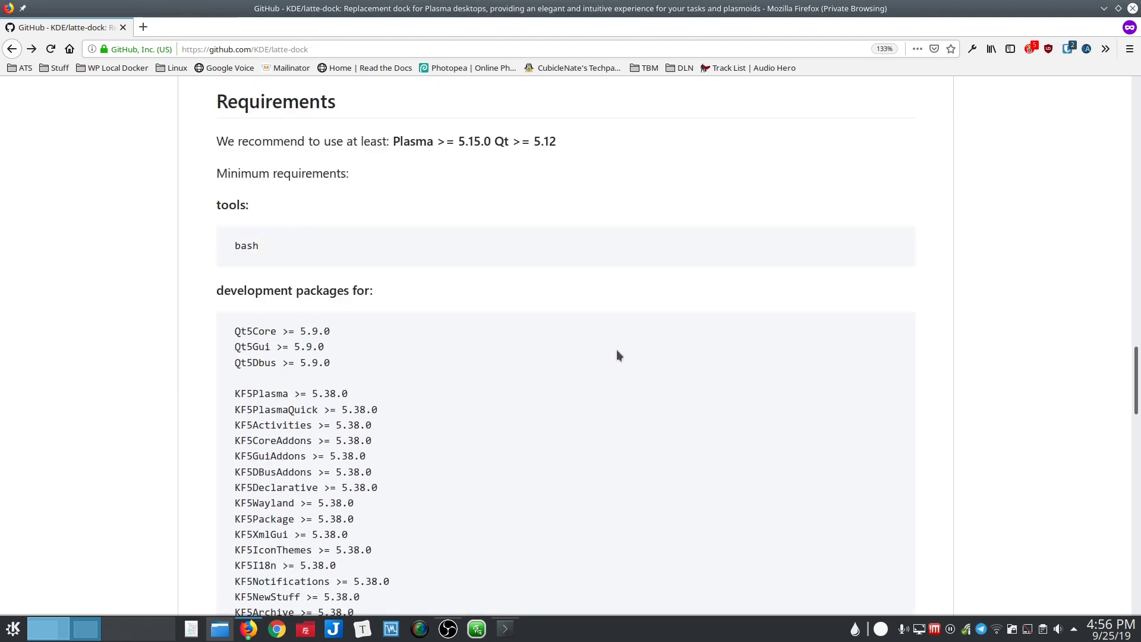
scroll(618, 350, "up", 20)
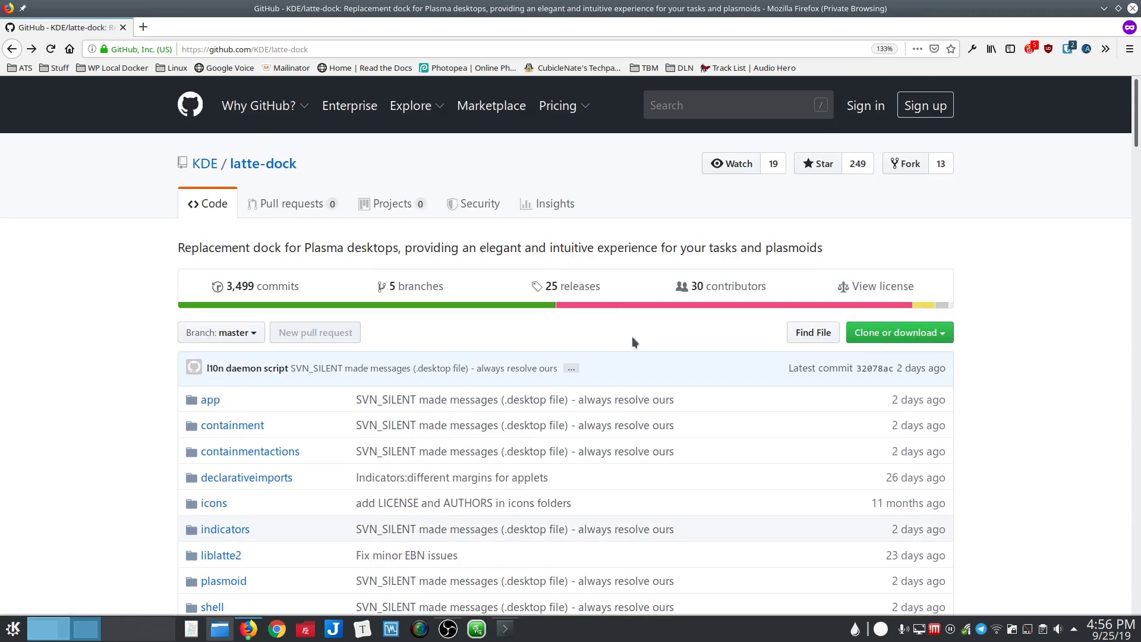
left_click(571, 287)
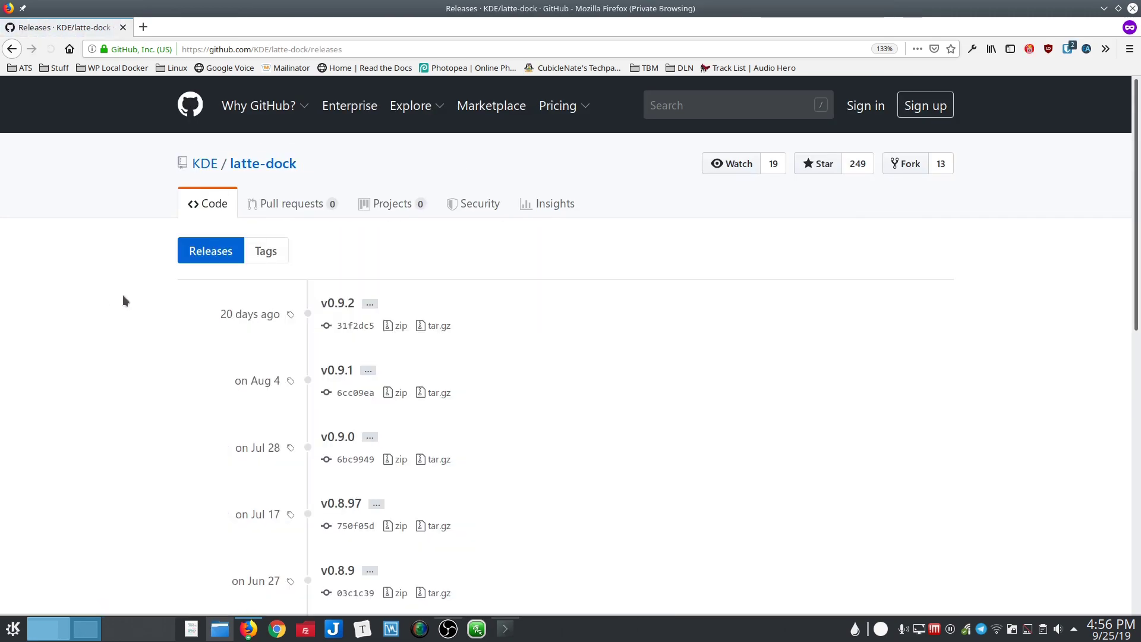
scroll(332, 240, "down", 2)
left_click(331, 239)
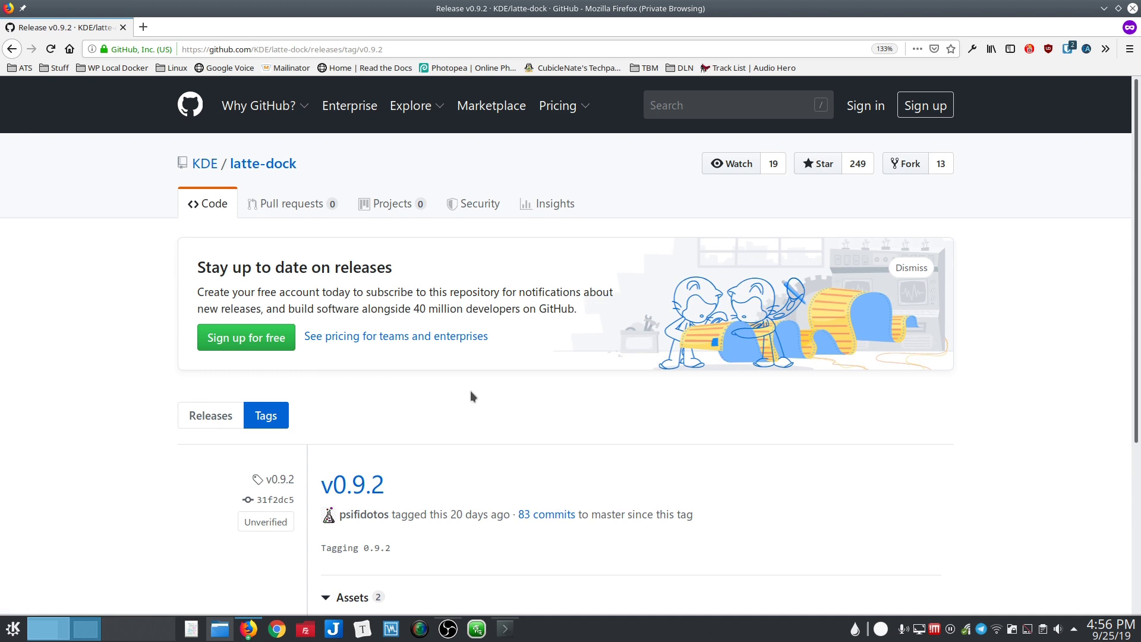
Download the v0.9.2 Source code (zip) into the Downloads/src folder
scroll(472, 388, "down", 2)
scroll(479, 386, "down", 2)
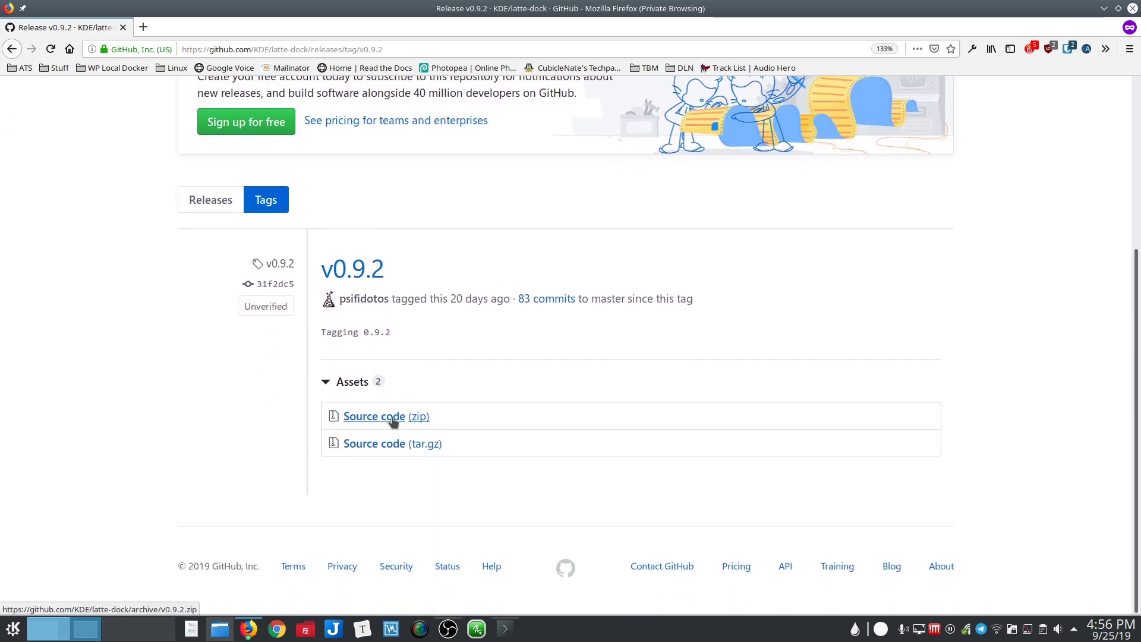
left_click(359, 417)
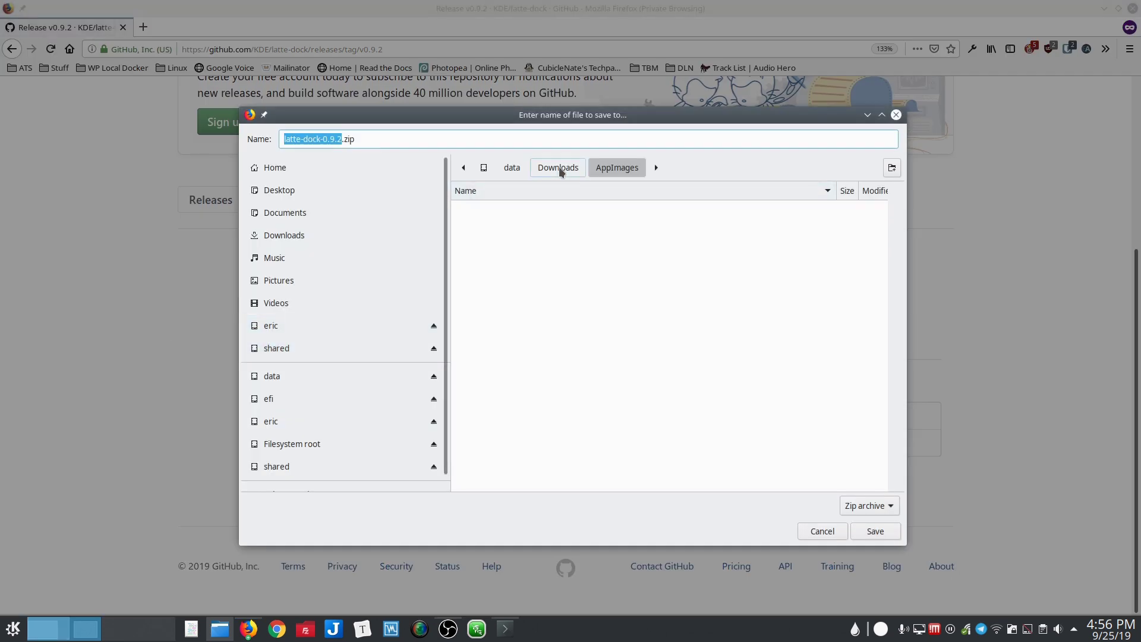
left_click(558, 168)
double_click(476, 312)
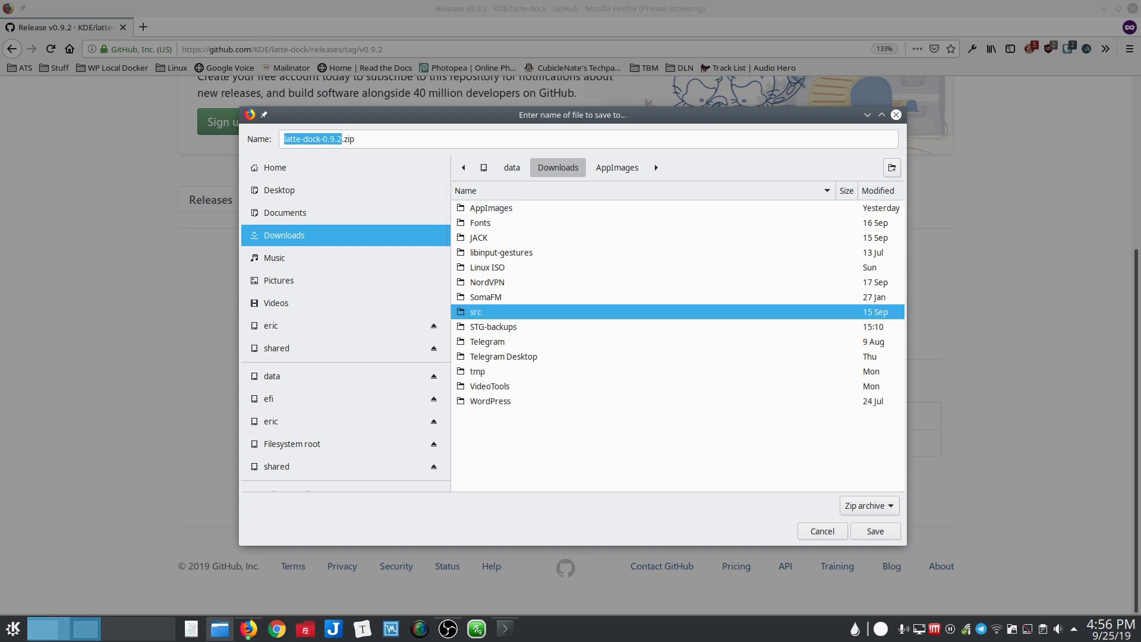
left_click(874, 531)
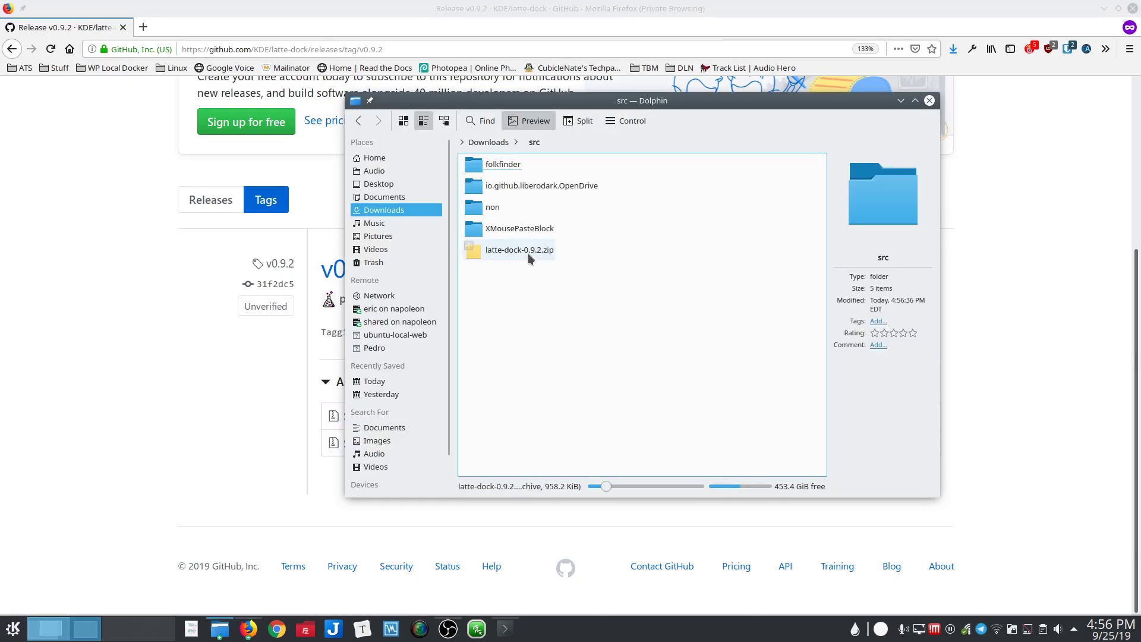
Extract the zip into its own subfolder and open the latte-dock-0.9.2 folder
right_click(524, 247)
mouse_move(580, 443)
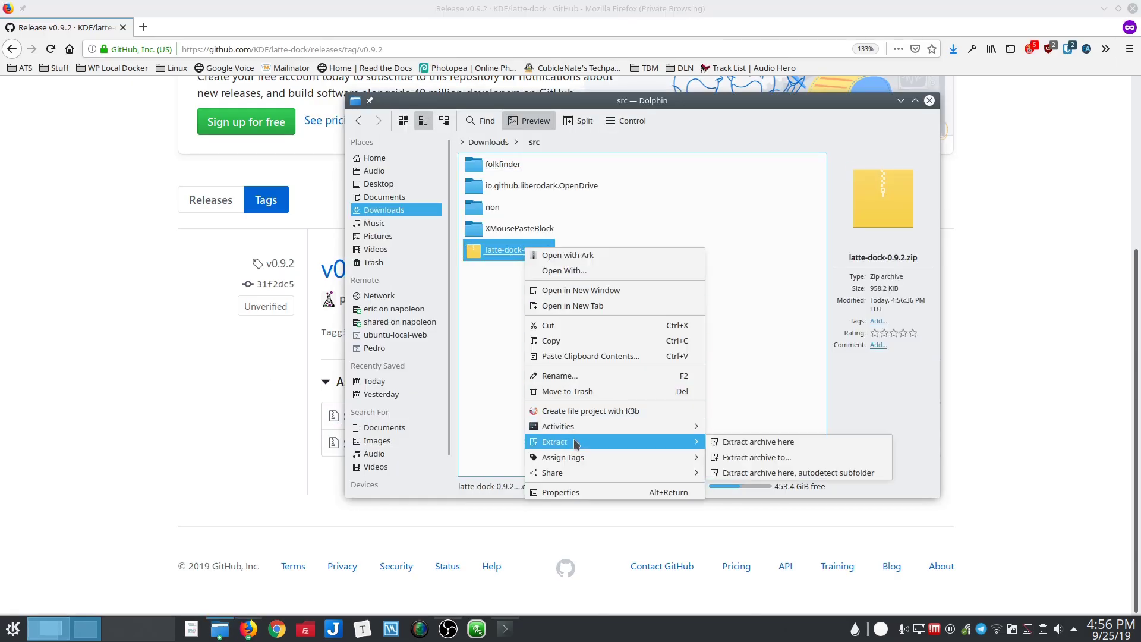
left_click(766, 473)
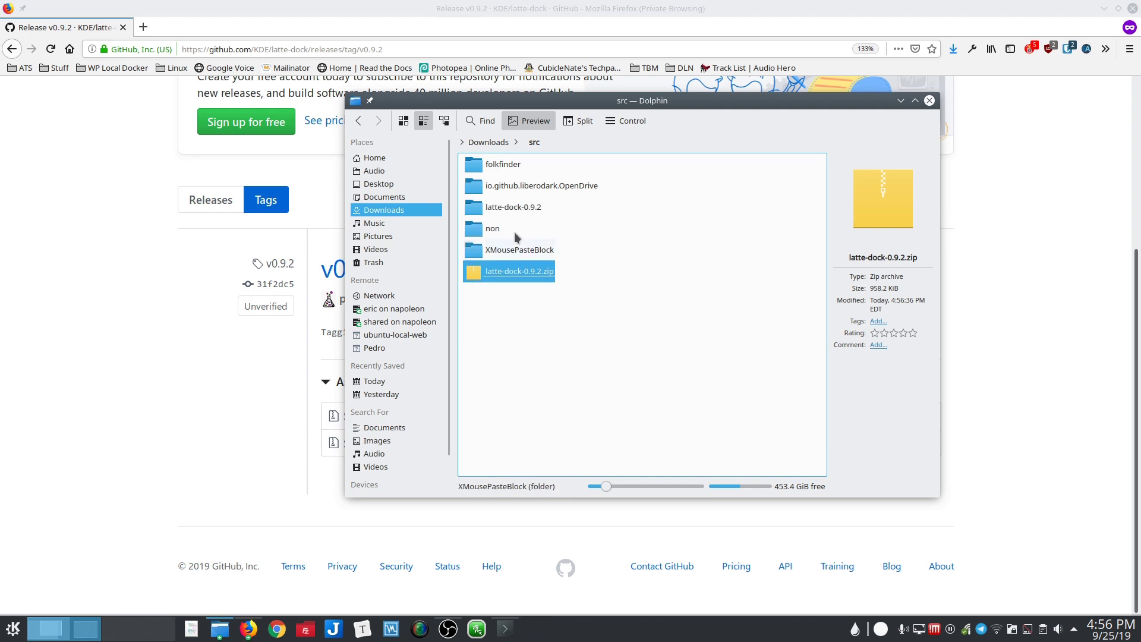
left_click(499, 207)
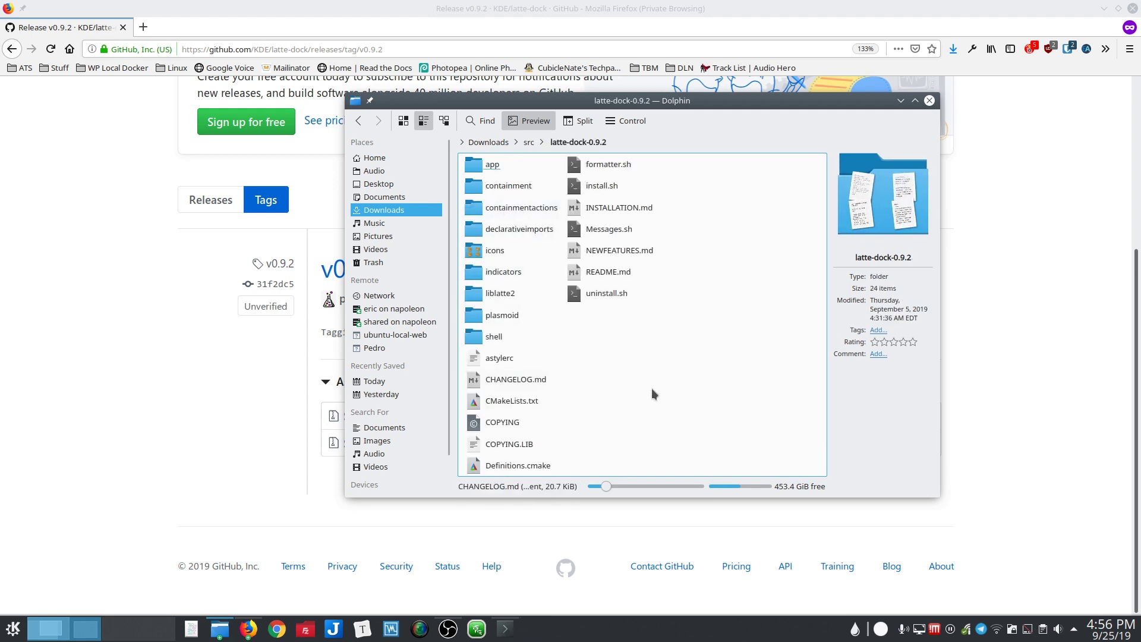
In Konsole, change into Downloads/src/latte-dock-0.9.2
left_click(505, 629)
type("cd Downloads")
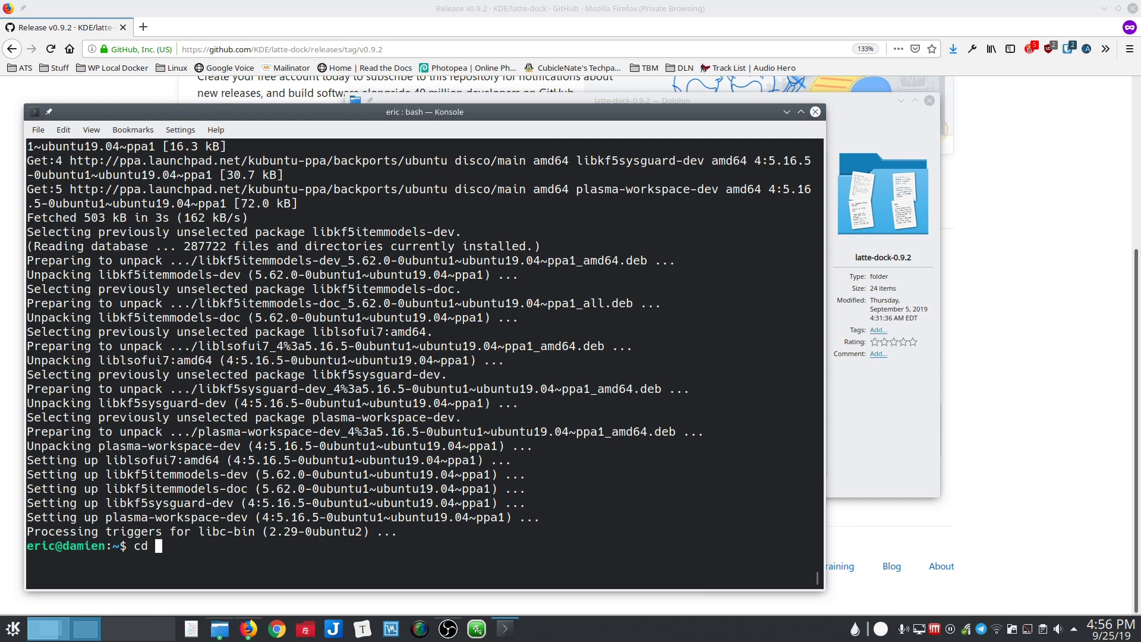
type("/src/la")
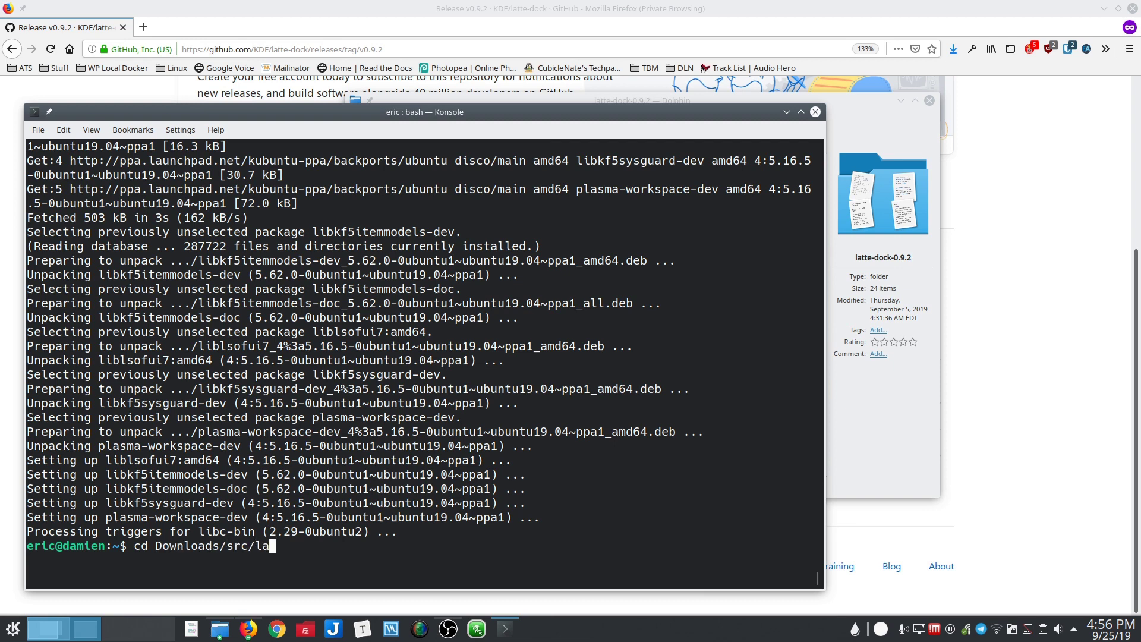
key("Tab")
key("Return")
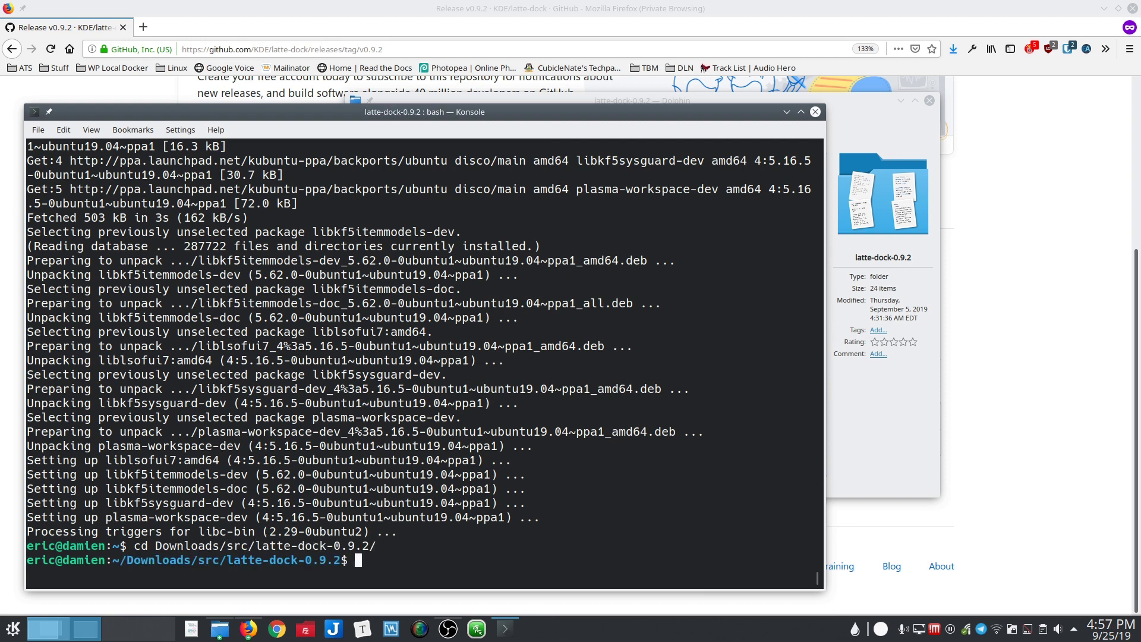
Run 'sh install.sh' and wait for the build and installation to finish
type("sh in")
key("Tab")
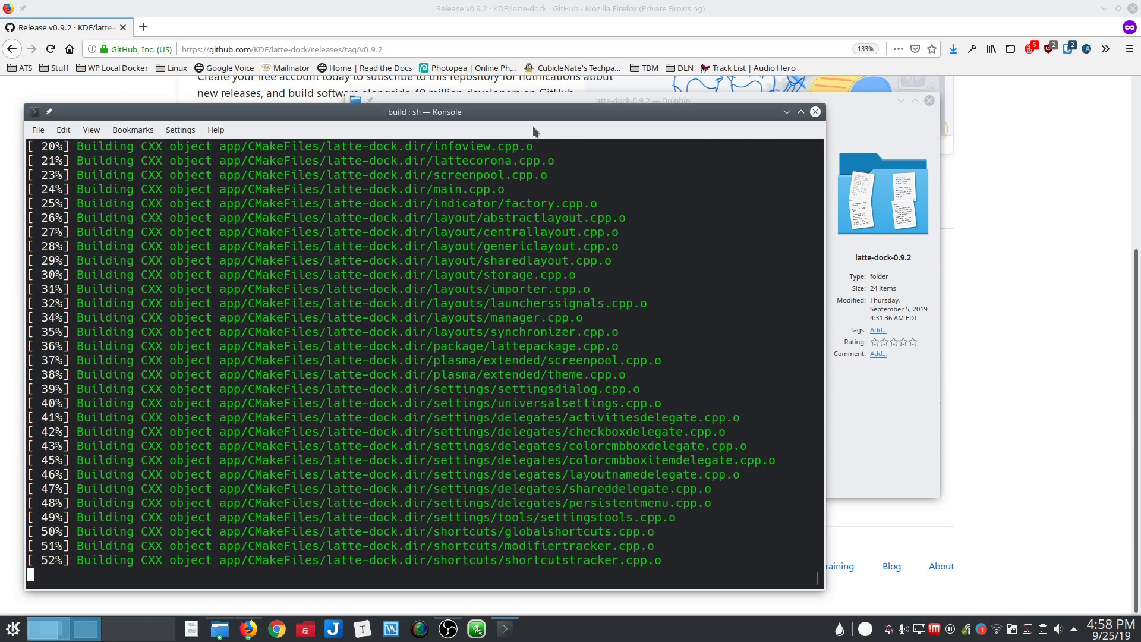
left_click(982, 628)
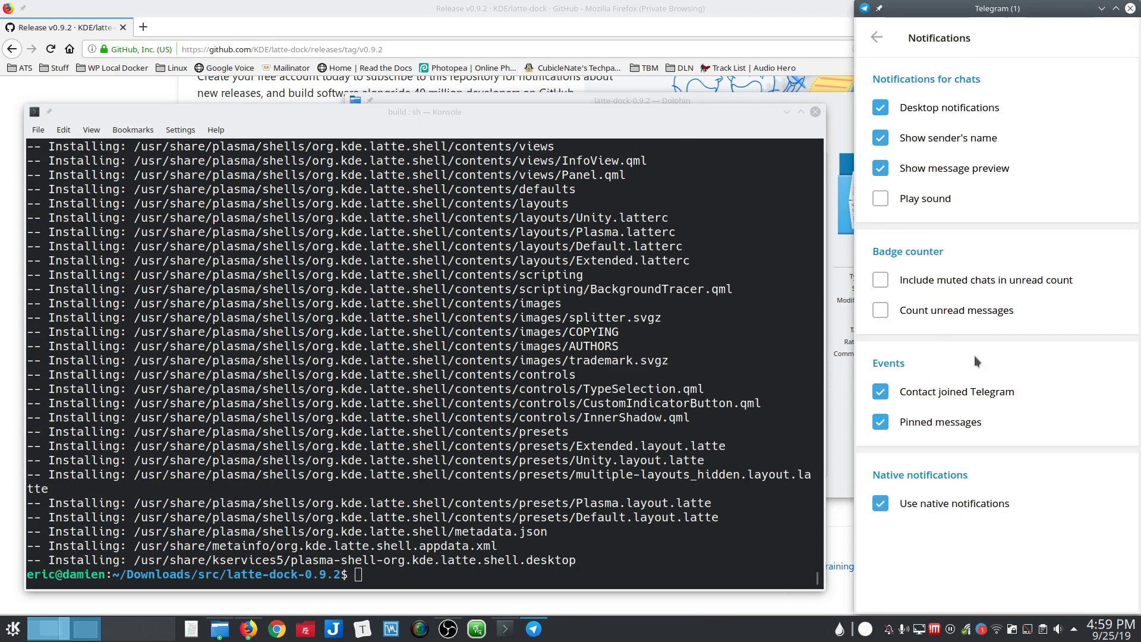
left_click(494, 204)
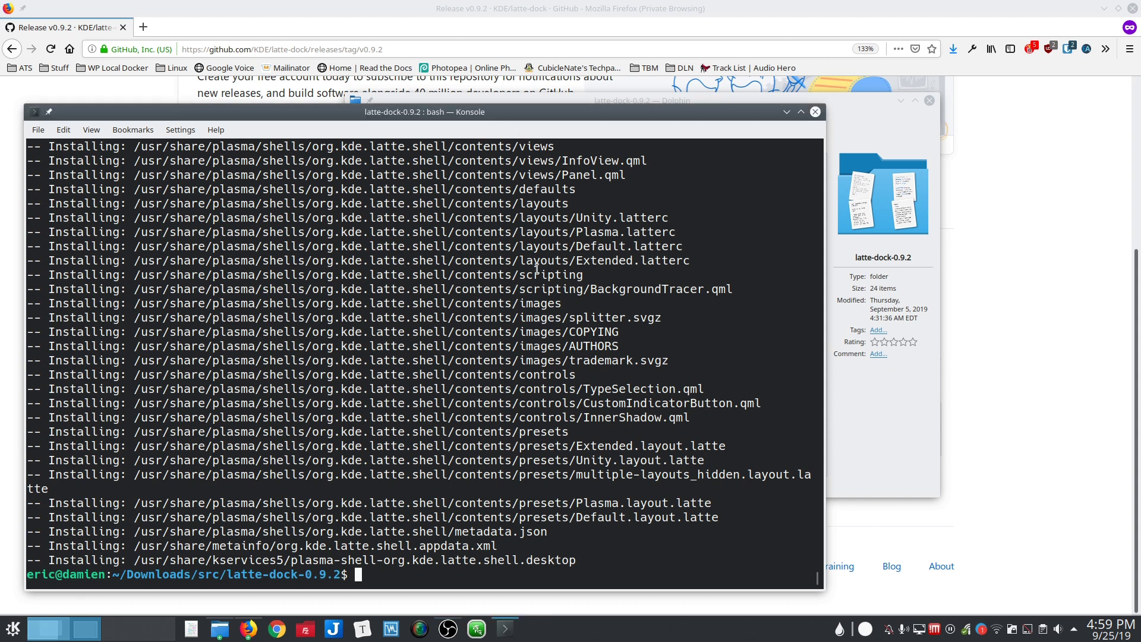
Launch Latte Dock from the application launcher and minimize the terminal, file manager and browser
left_click(13, 630)
type("latt")
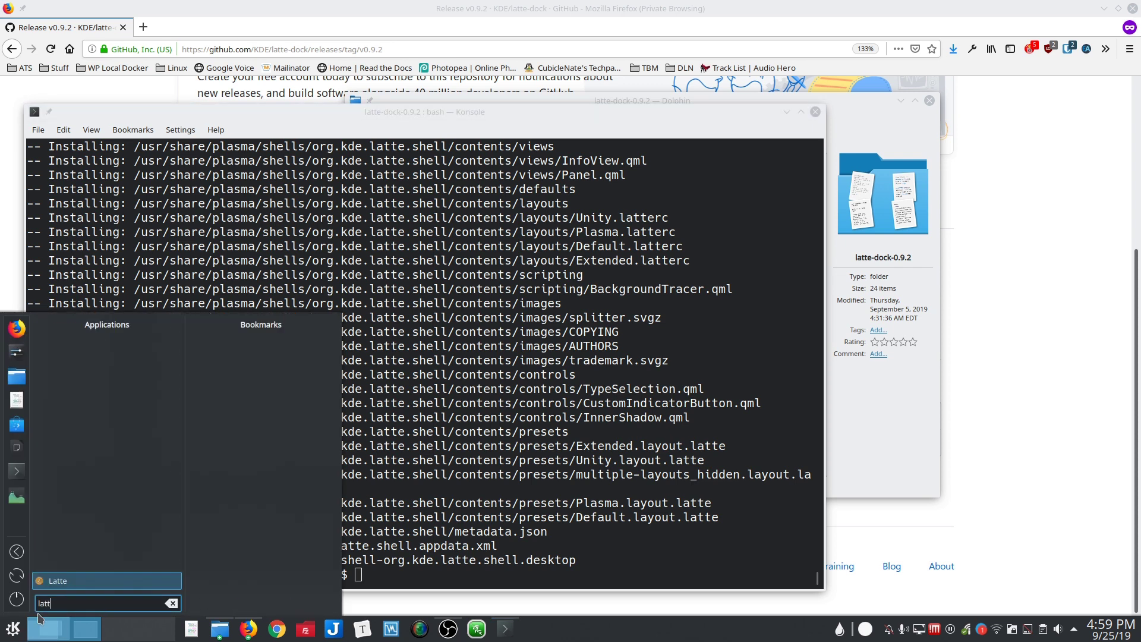
left_click(65, 580)
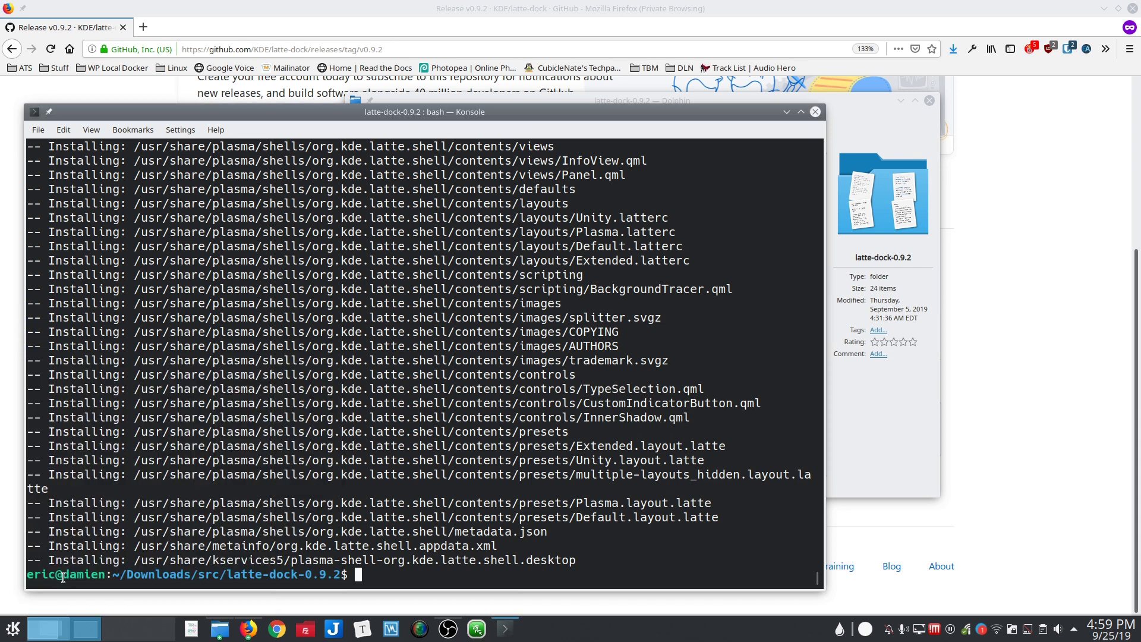
left_click(787, 111)
left_click(900, 102)
left_click(1104, 10)
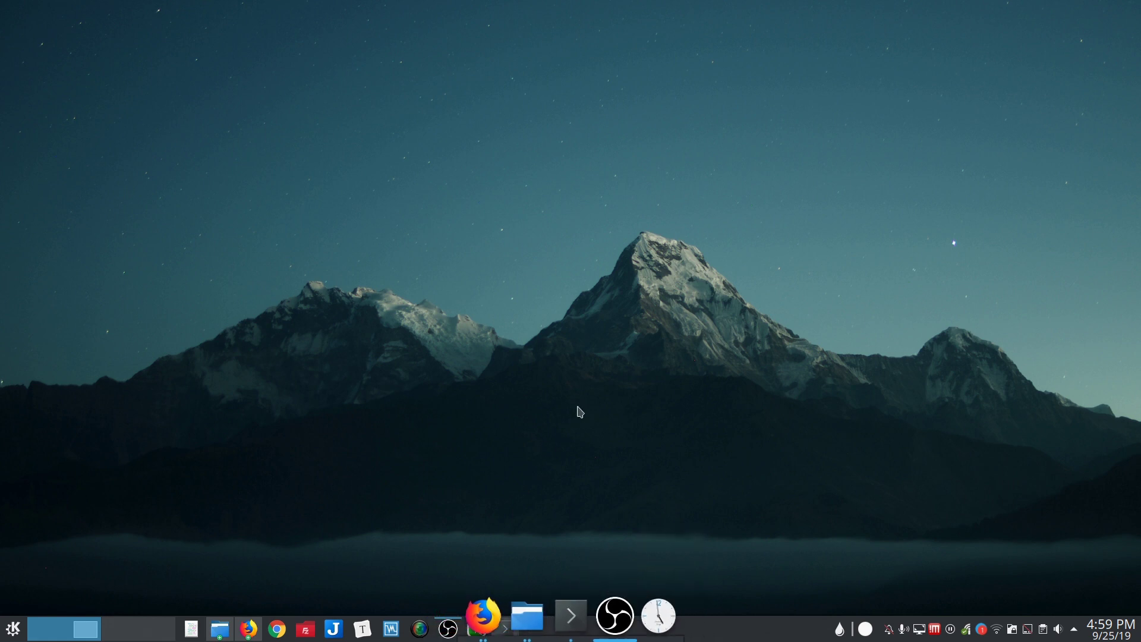
Unlock widgets and move the Plasma taskbar panel to the top screen edge
right_click(1108, 627)
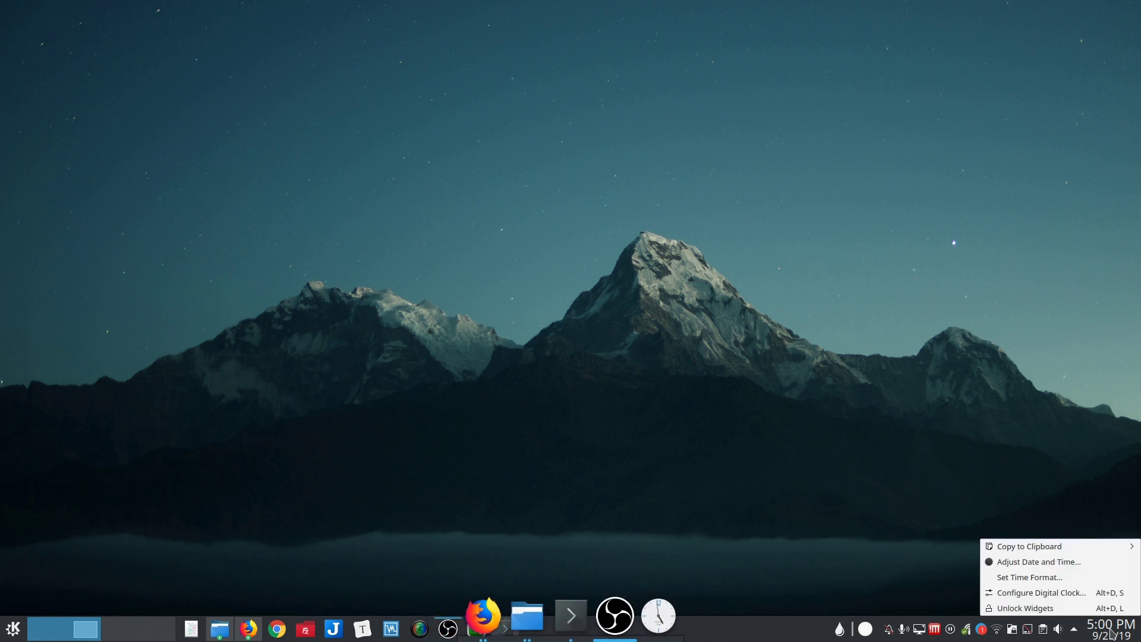
left_click(1034, 608)
left_click(1130, 634)
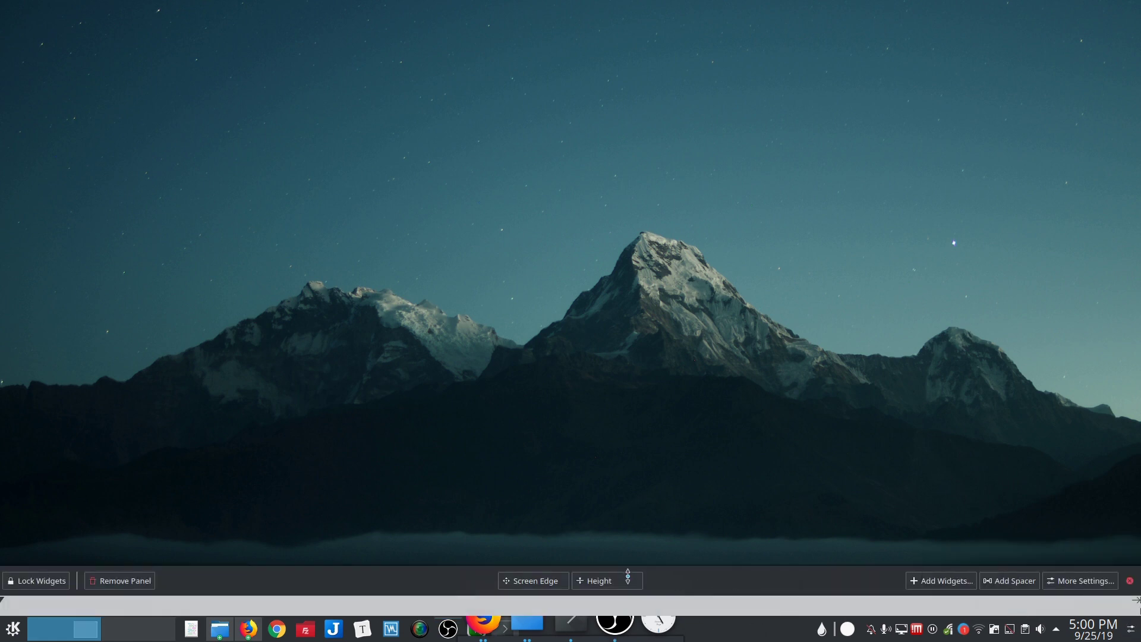
left_click_drag(534, 581, 576, 48)
left_click(550, 297)
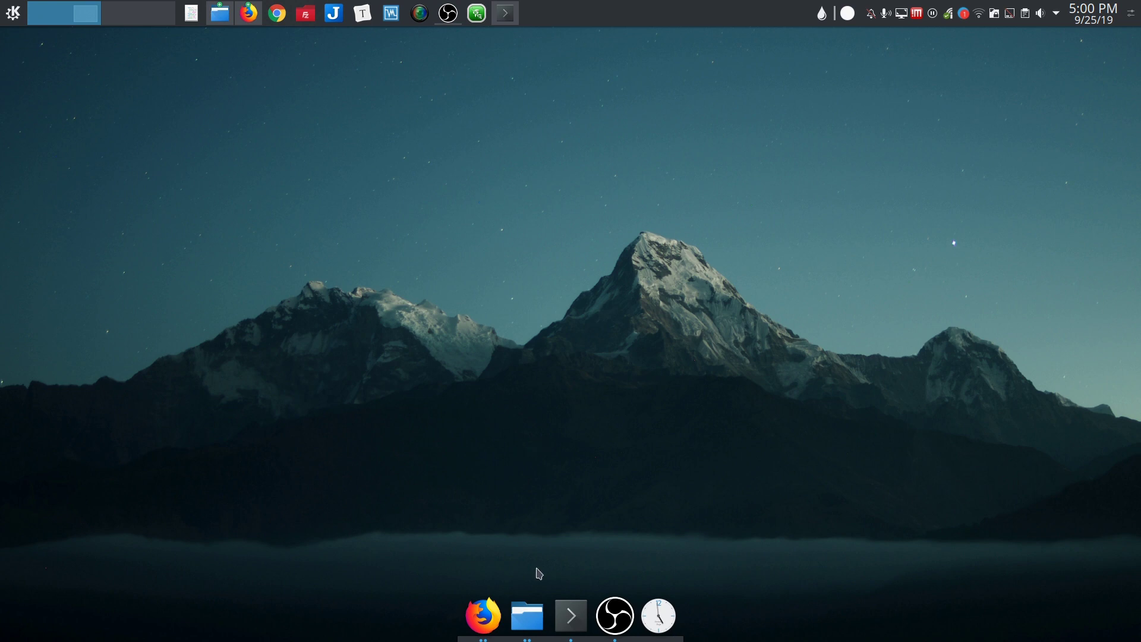
From the dock's Layouts > Configure settings, switch to the Extended layout and confirm with OK
right_click(572, 595)
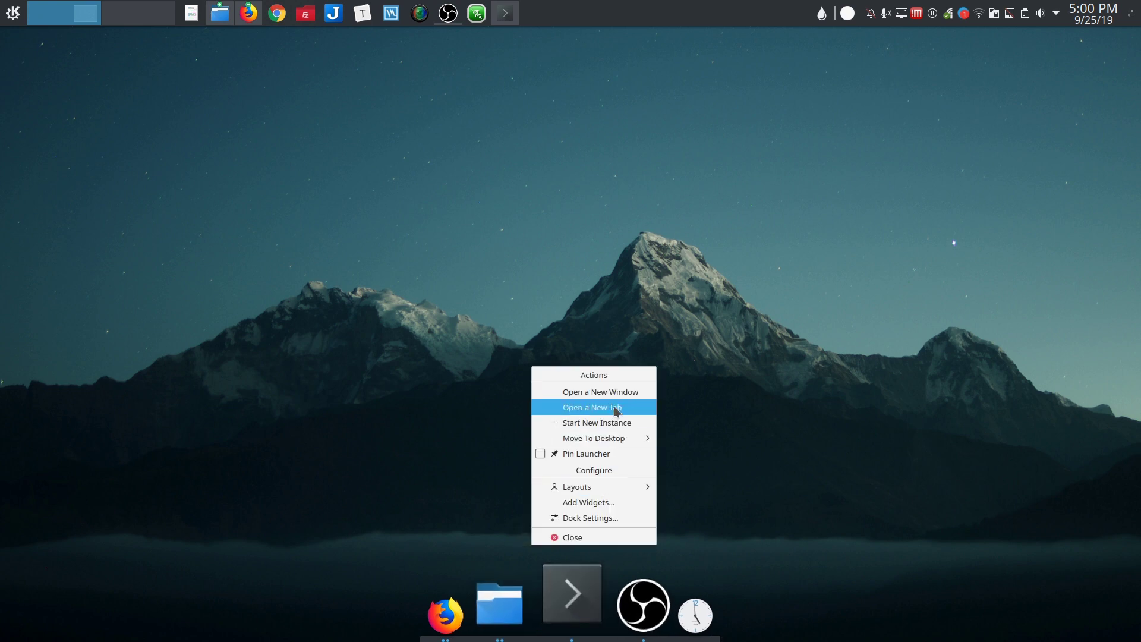
mouse_move(604, 490)
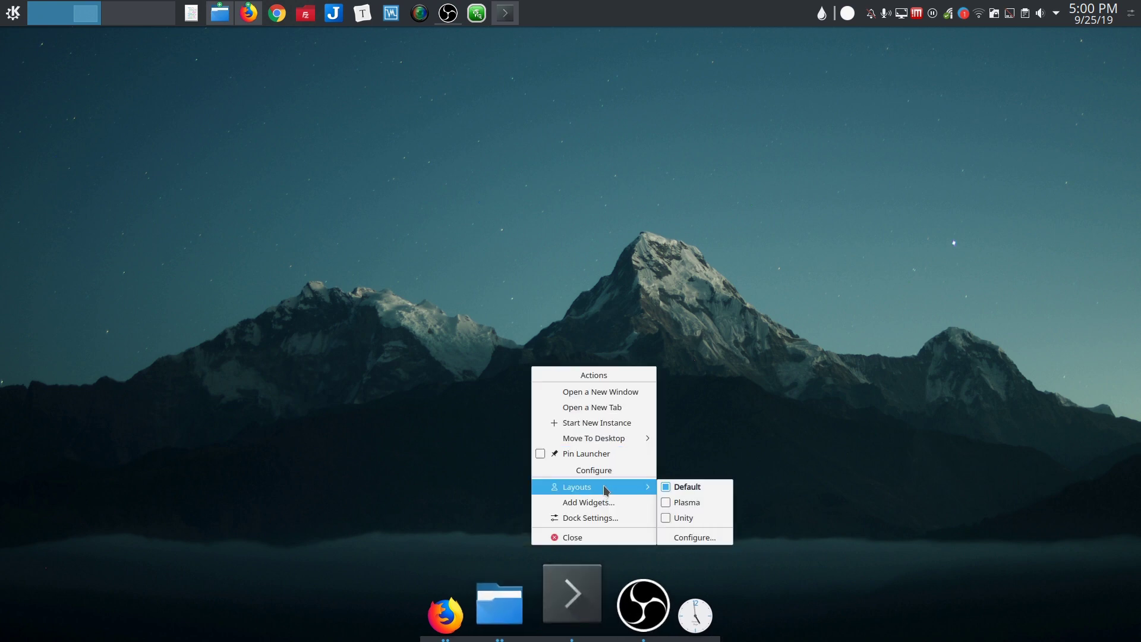
left_click(684, 536)
left_click(458, 235)
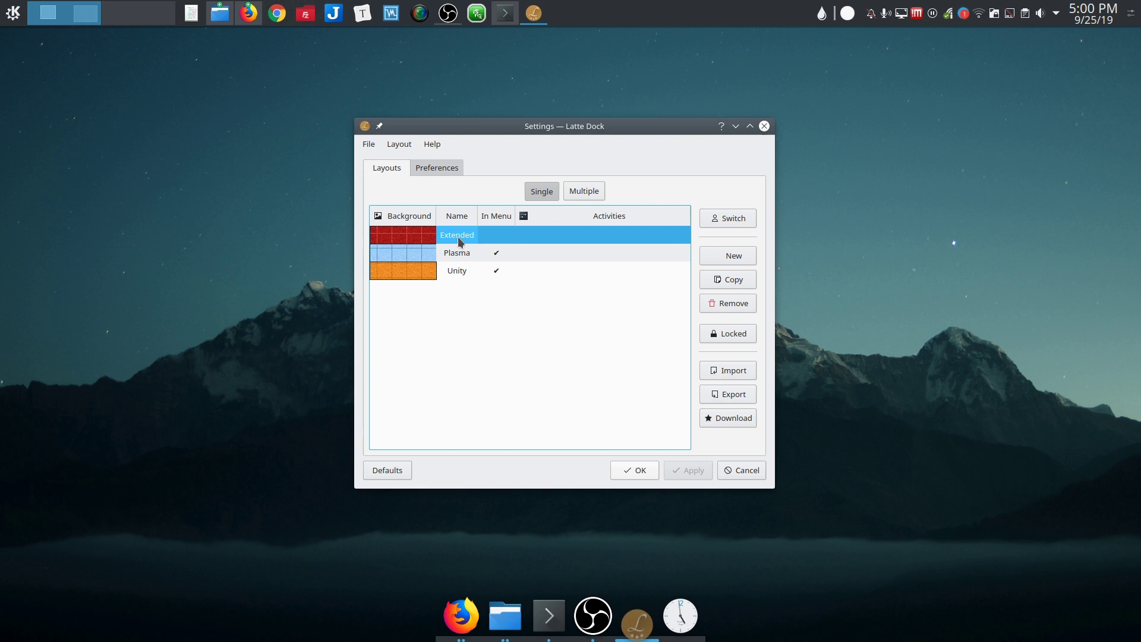
left_click(713, 220)
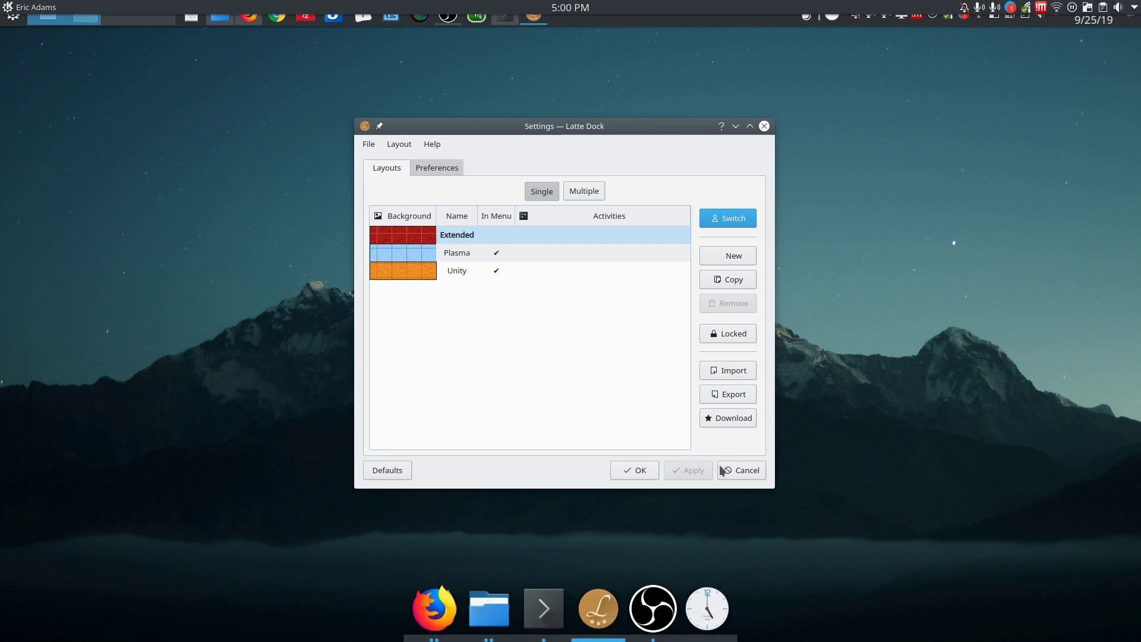
left_click(647, 472)
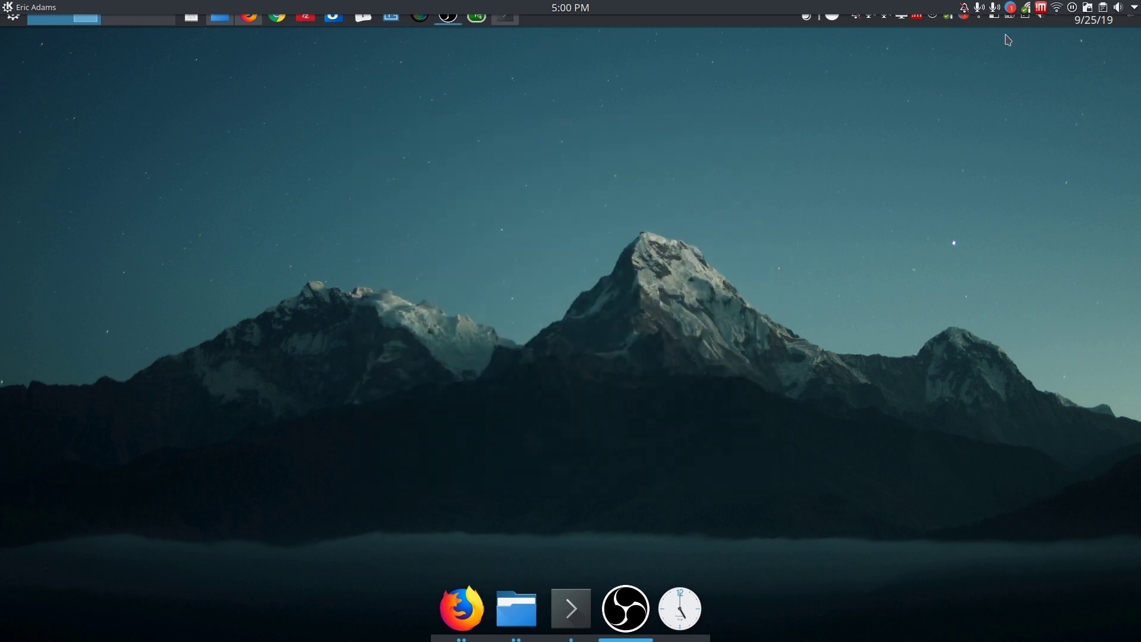
Remove the old Plasma taskbar panel and check the centred clock's calendar
left_click(1131, 22)
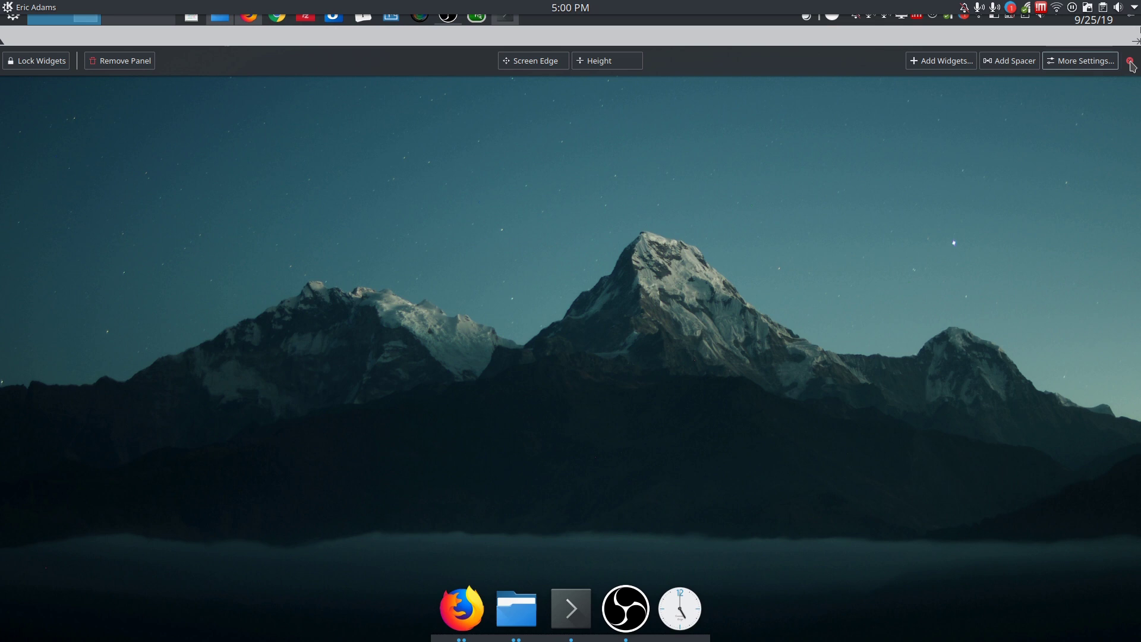
left_click(41, 61)
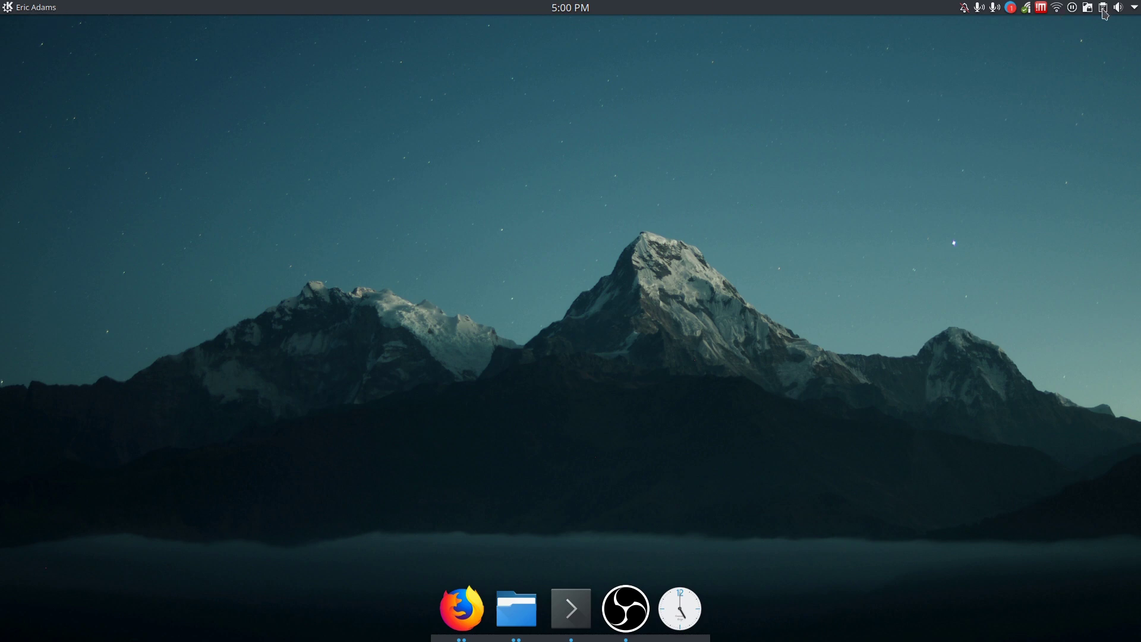
left_click(582, 8)
left_click(583, 7)
Open and close the top bar's system tray popup and application launcher menu
left_click(1135, 9)
left_click(1134, 8)
left_click(7, 9)
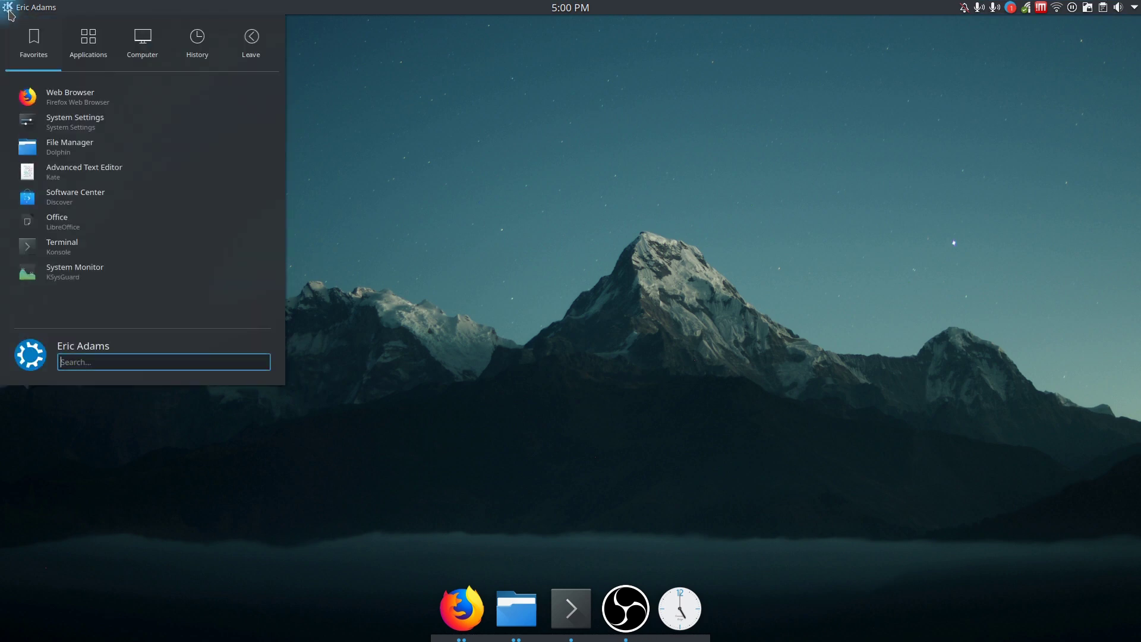
left_click(9, 10)
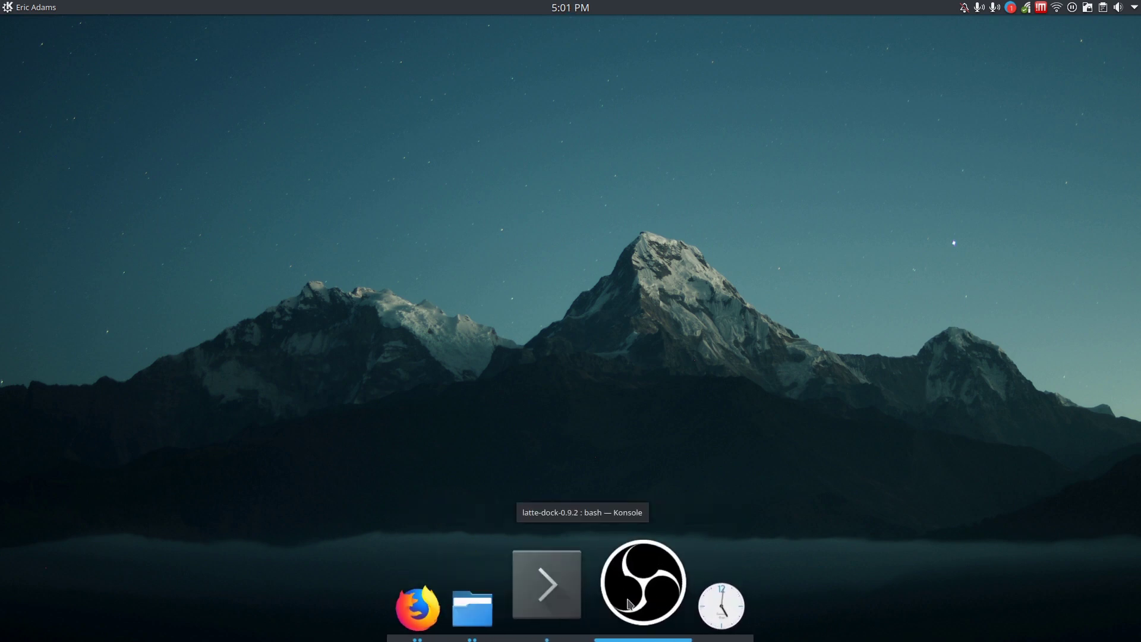
In Dock Settings Appearance, turn off Background, set icons to 48 px and Zoom On Hover to 25%
right_click(577, 577)
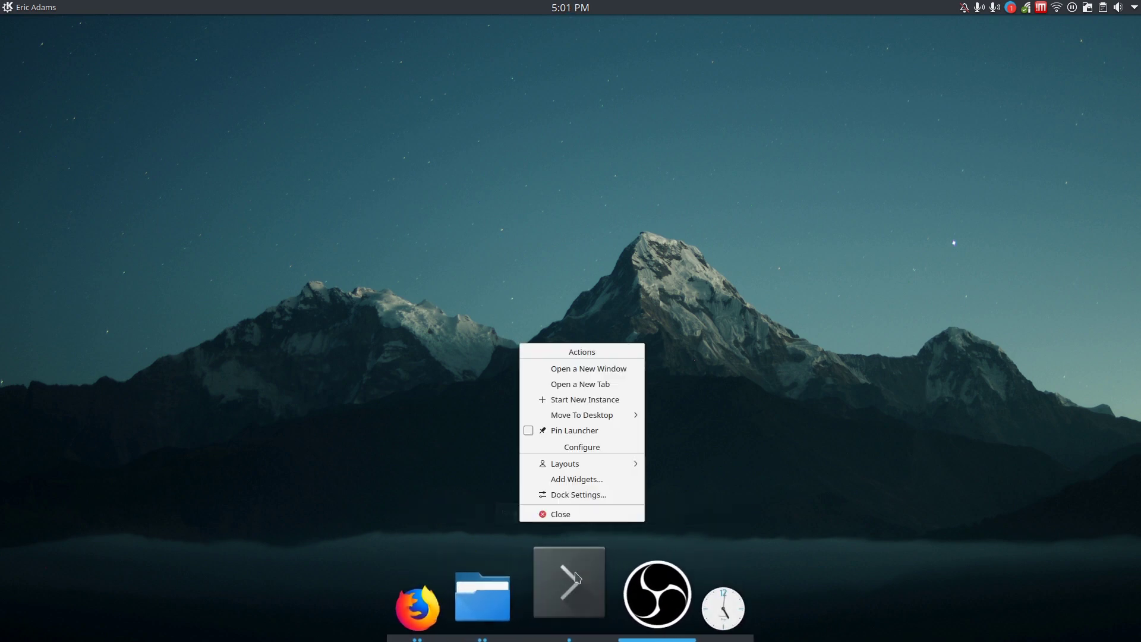
left_click(575, 495)
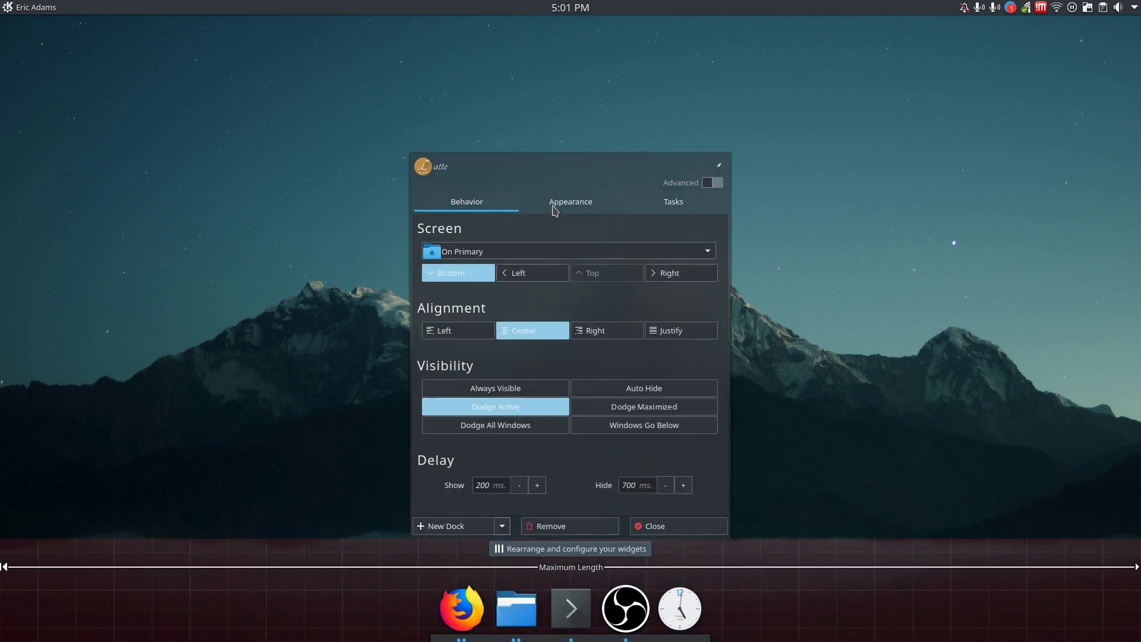
left_click(568, 203)
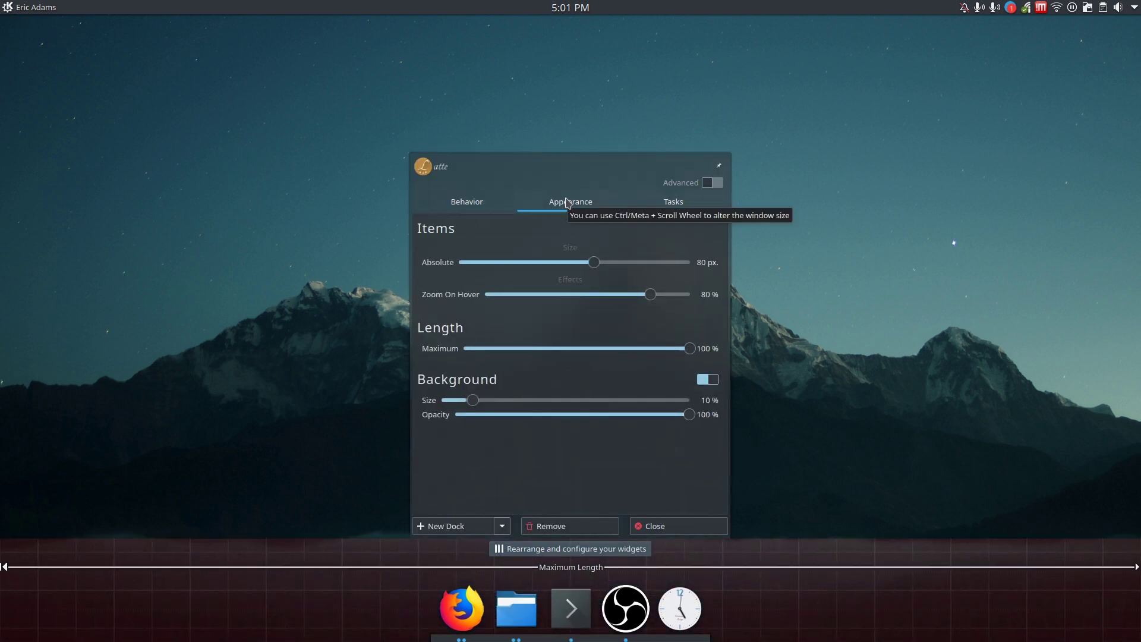
left_click(713, 382)
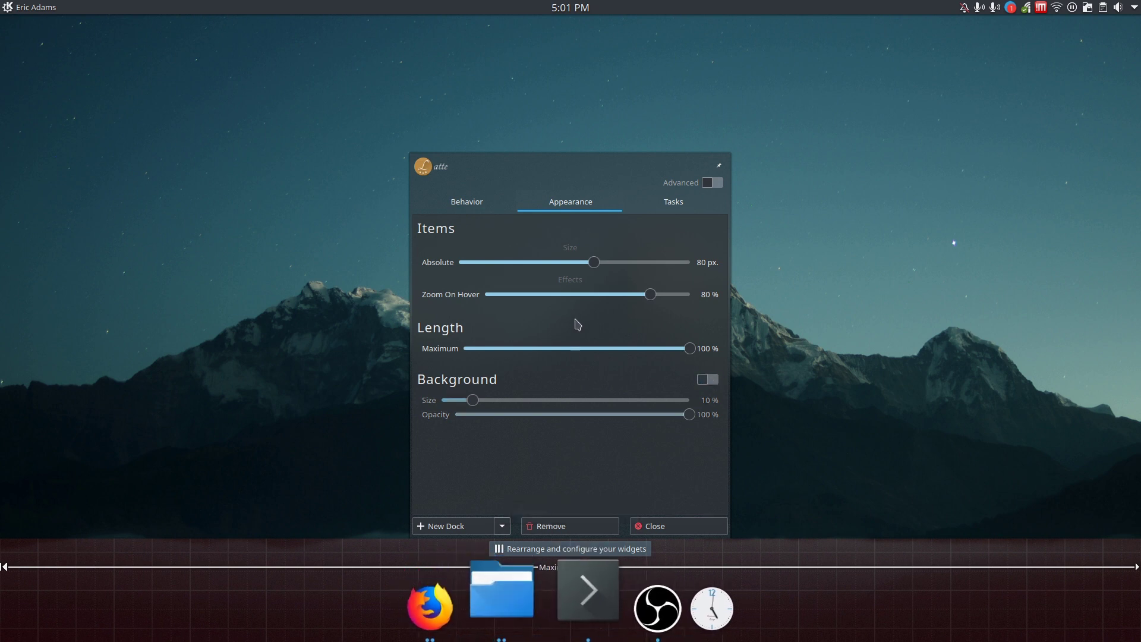
left_click_drag(594, 262, 531, 262)
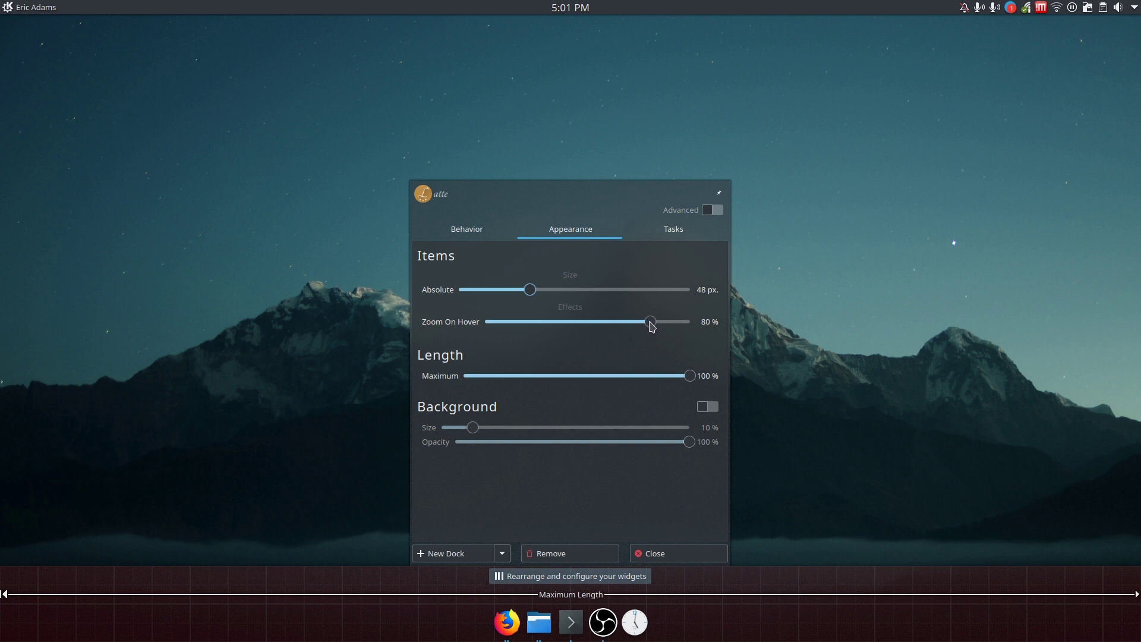
left_click_drag(650, 322, 542, 325)
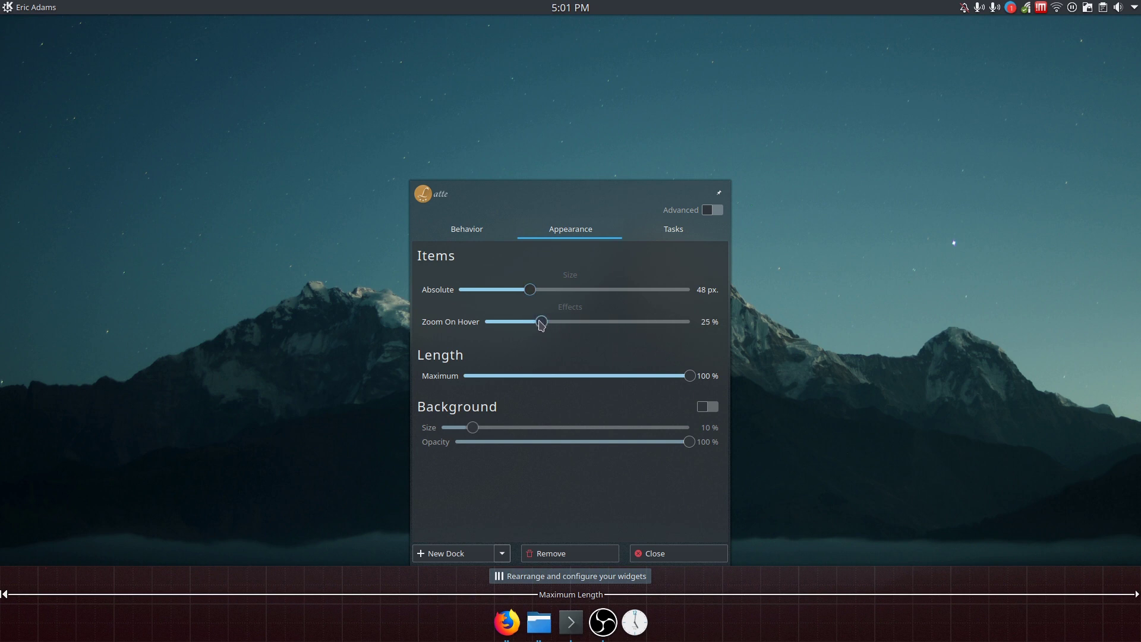
left_click(694, 548)
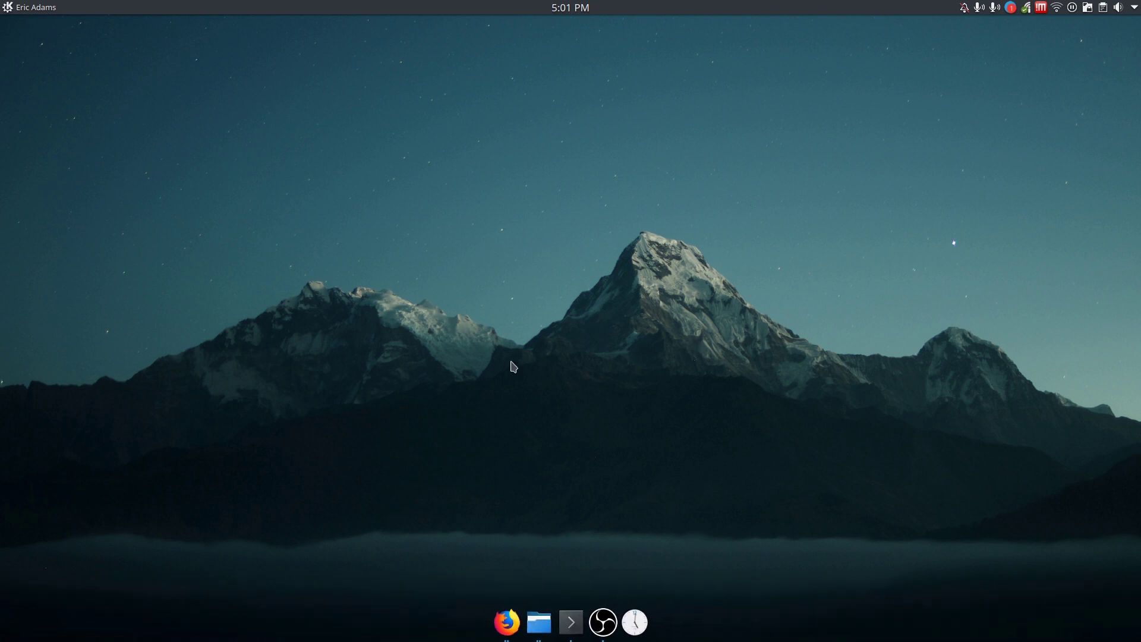
Remove the Analog Clock widget from the dock via Dock Settings, then close the settings
right_click(604, 621)
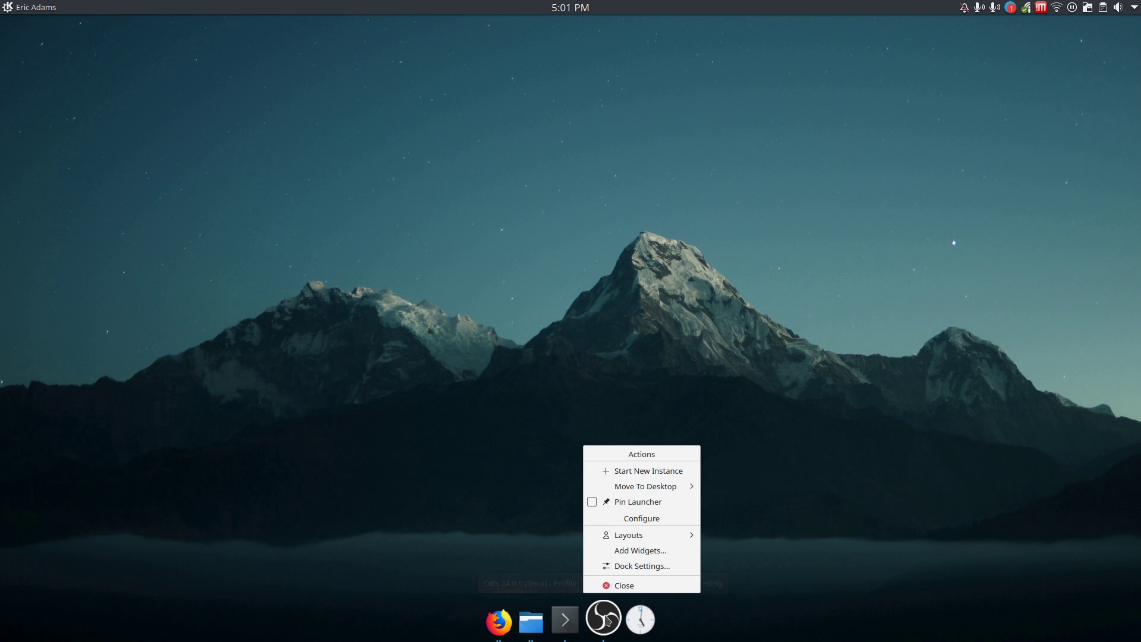
left_click(627, 566)
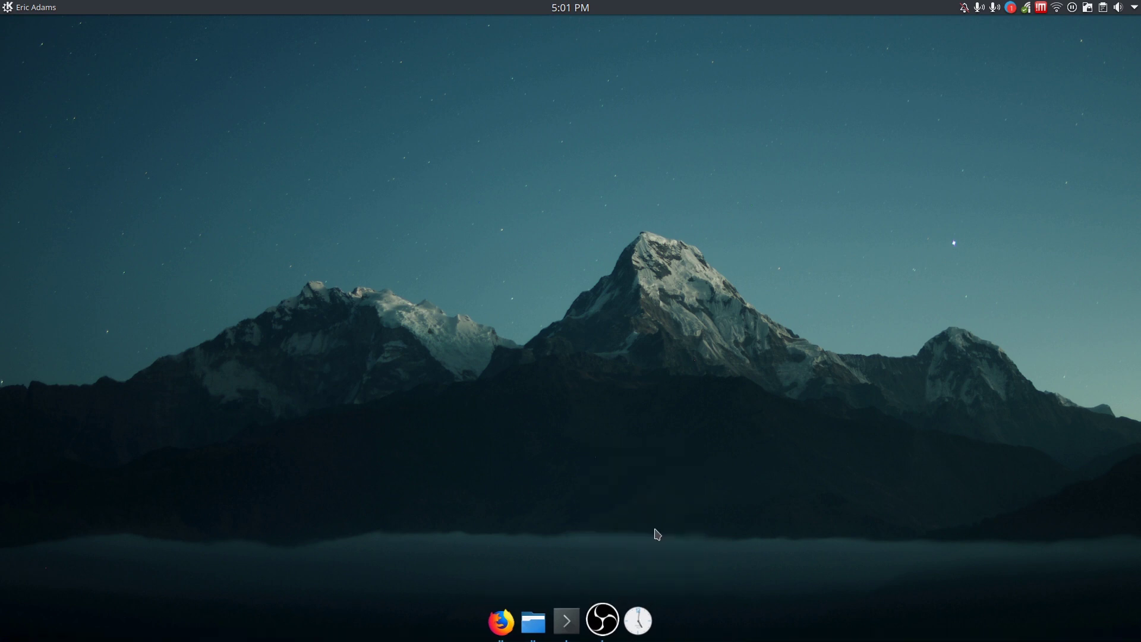
right_click(635, 621)
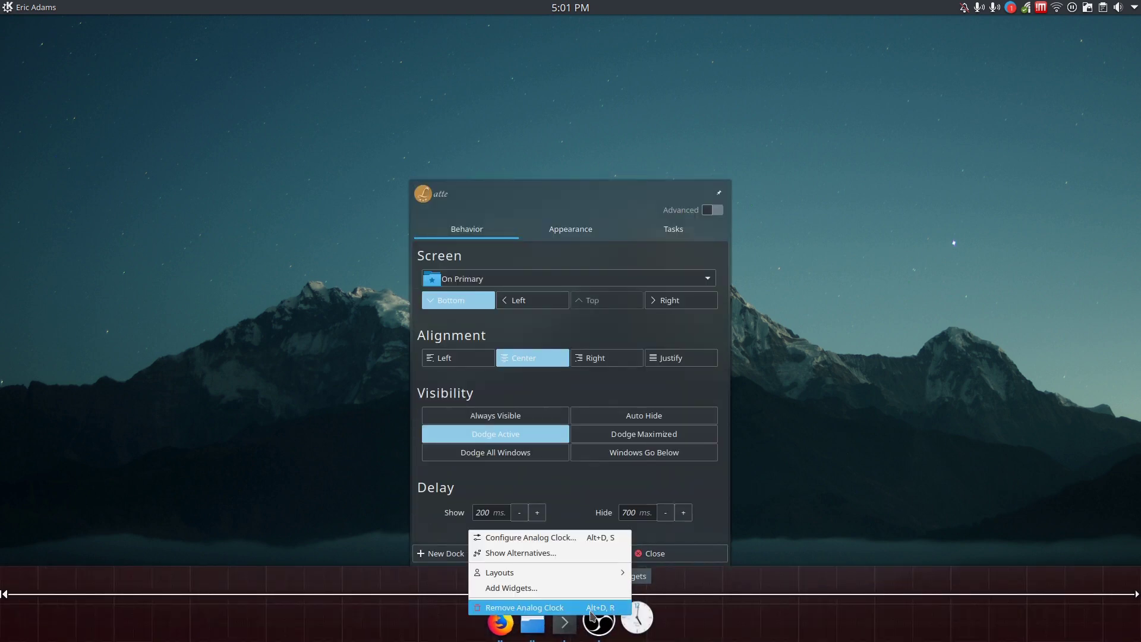
left_click(592, 609)
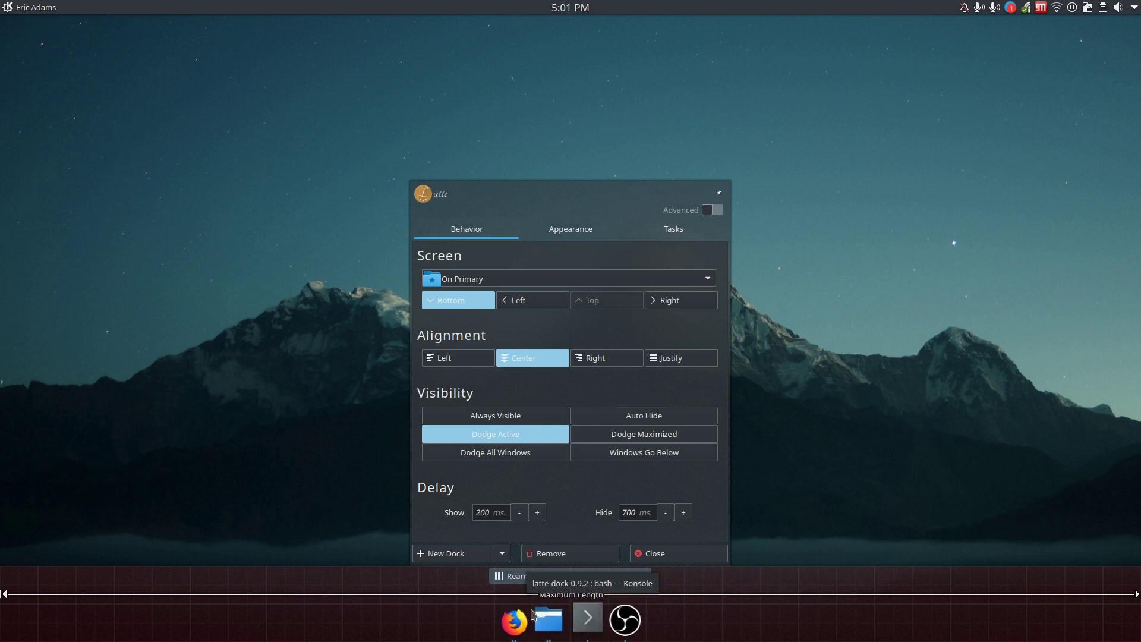
left_click(654, 553)
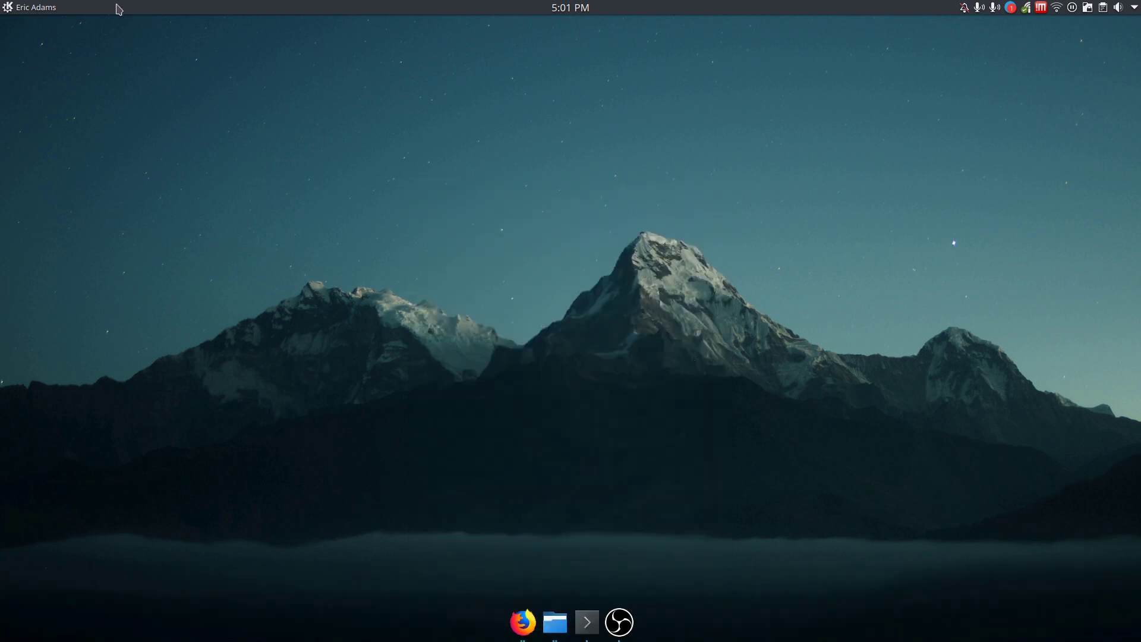
Open and dismiss the top bar's user switcher and application launcher menus
left_click(51, 8)
left_click(313, 97)
left_click(8, 8)
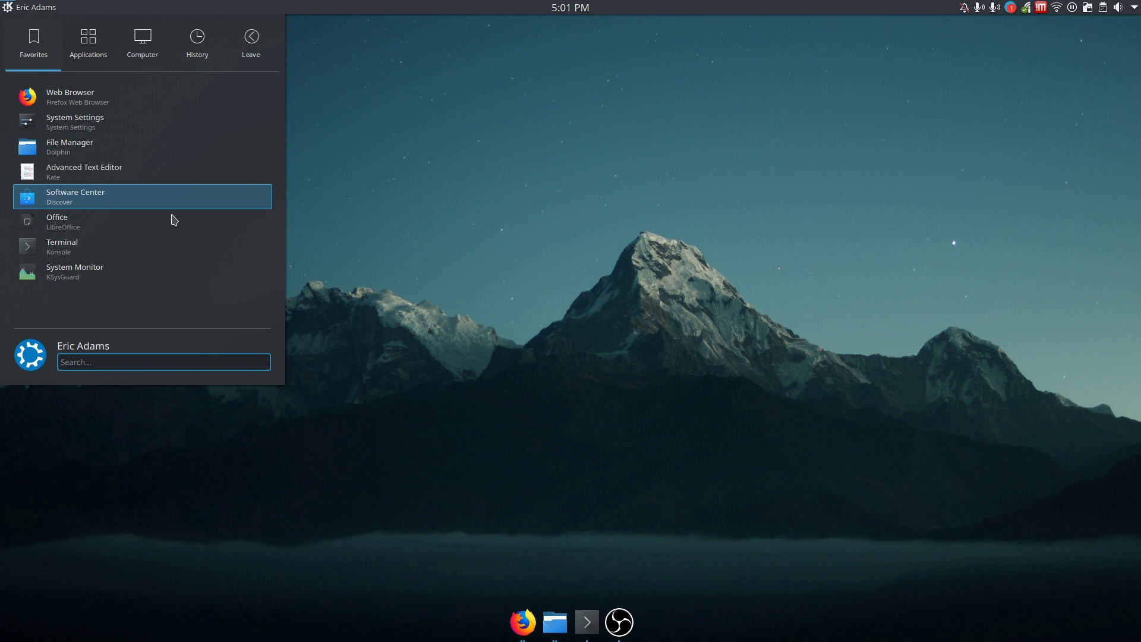
left_click(382, 146)
In the top panel's rearrange mode, delete the Application Launcher and user name widgets
right_click(520, 9)
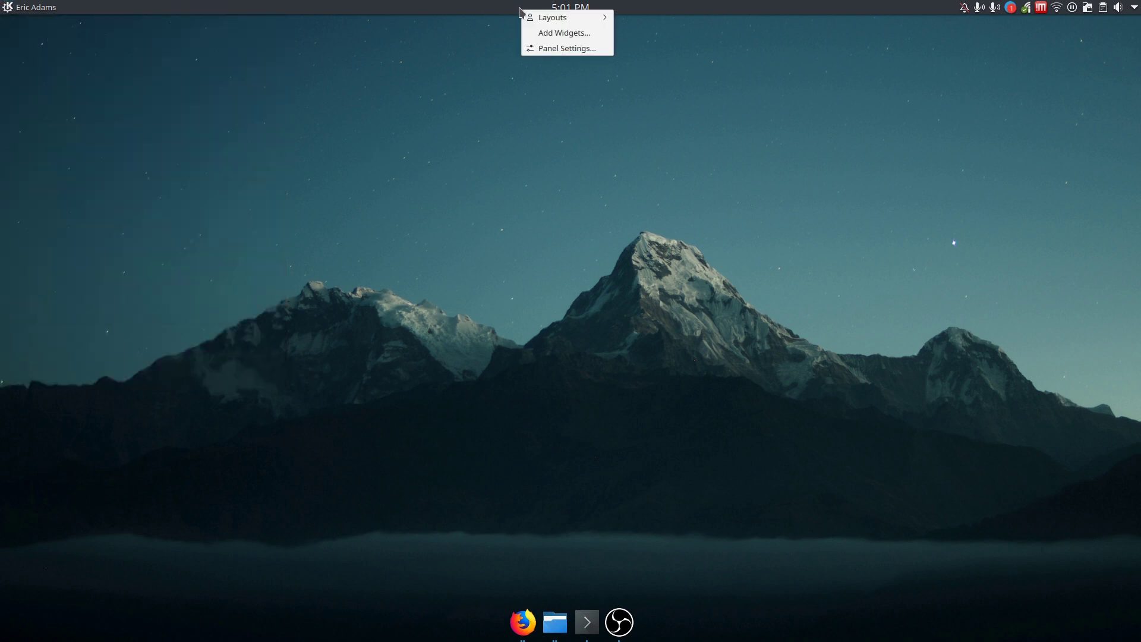
left_click(541, 208)
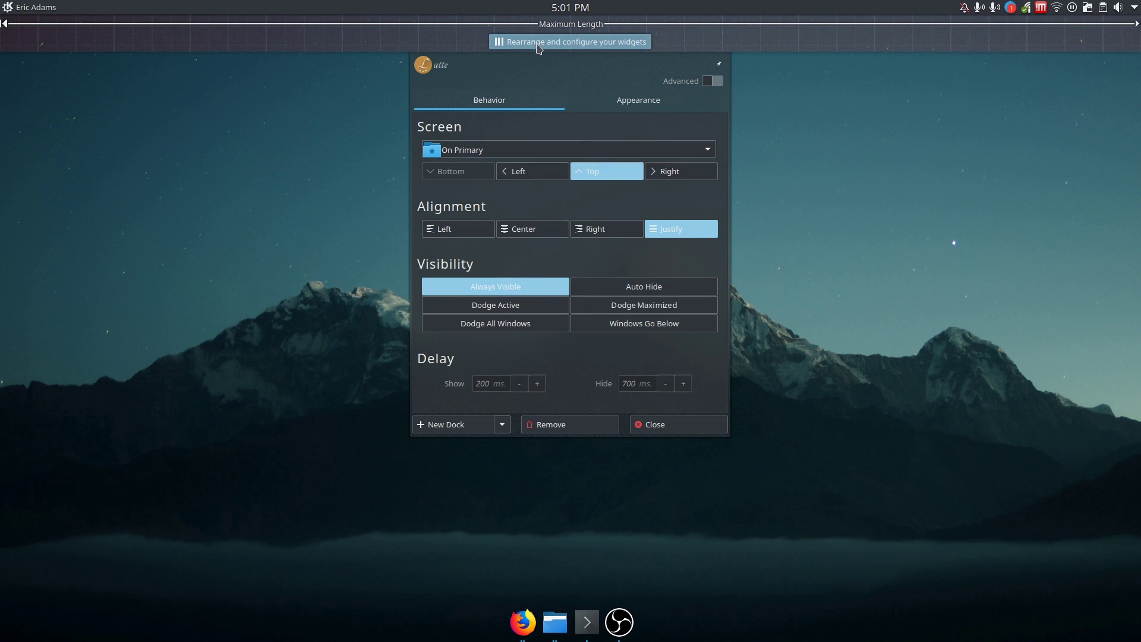
left_click(491, 43)
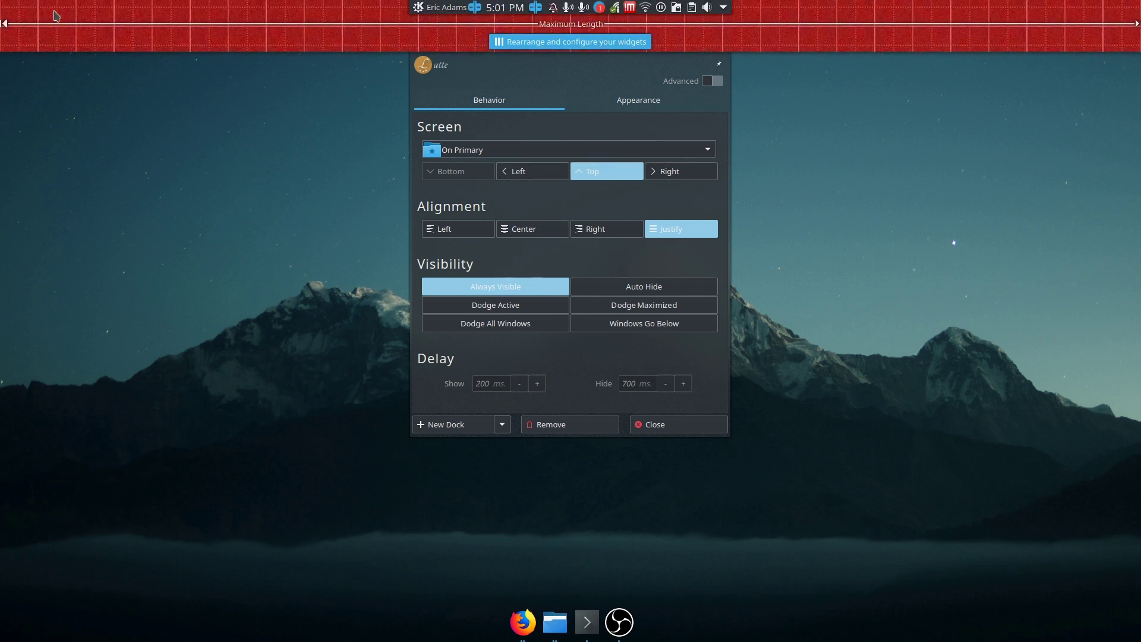
mouse_move(419, 14)
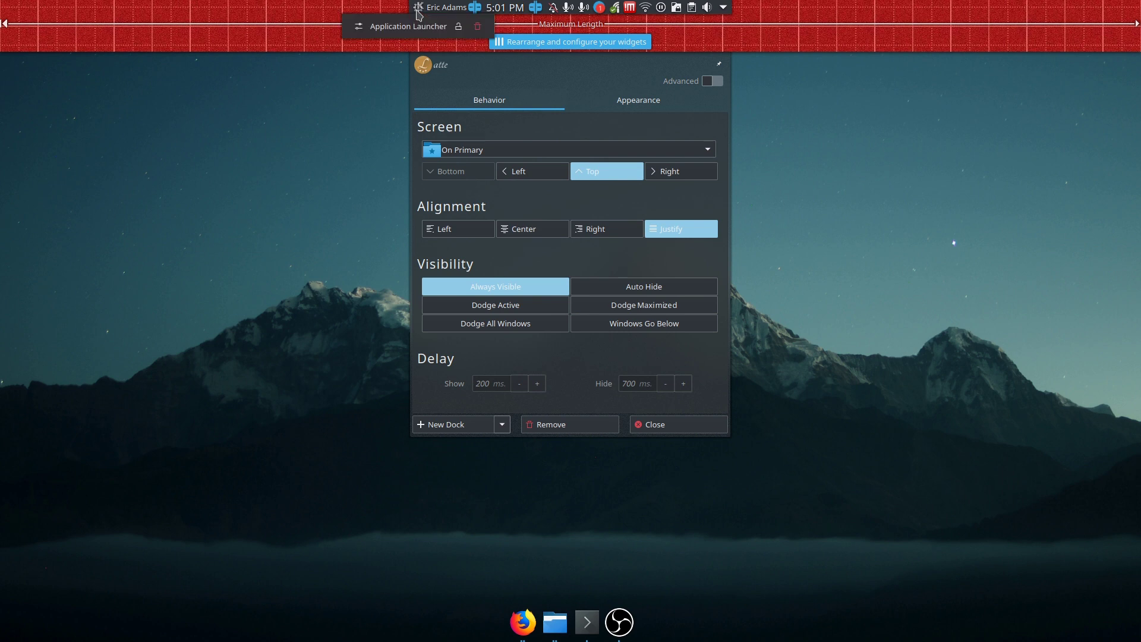
left_click(477, 27)
mouse_move(455, 11)
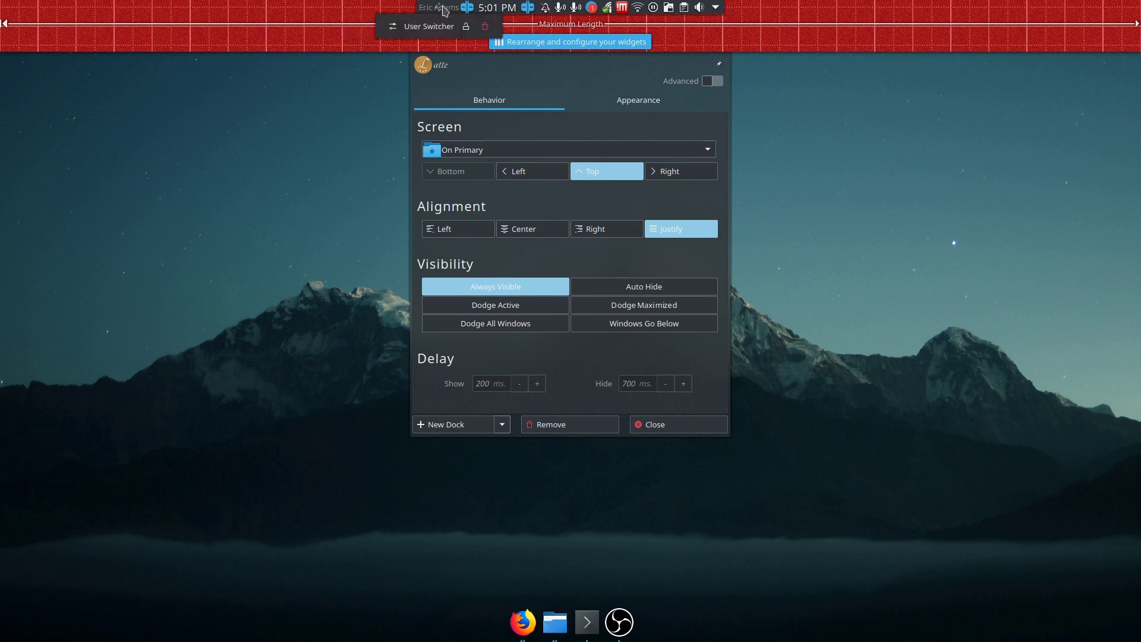
left_click(473, 29)
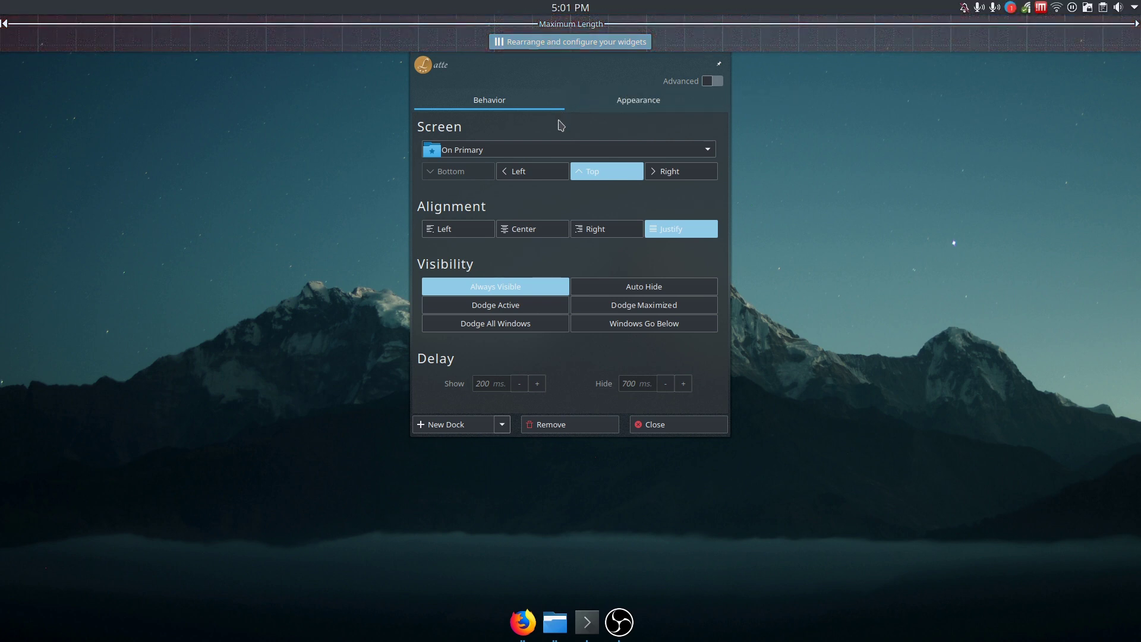
Close the top panel's open settings
right_click(506, 10)
left_click(519, 29)
left_click(657, 426)
Search 'laun' in the widget browser, drag Application Menu onto the top panel, and test it
right_click(418, 10)
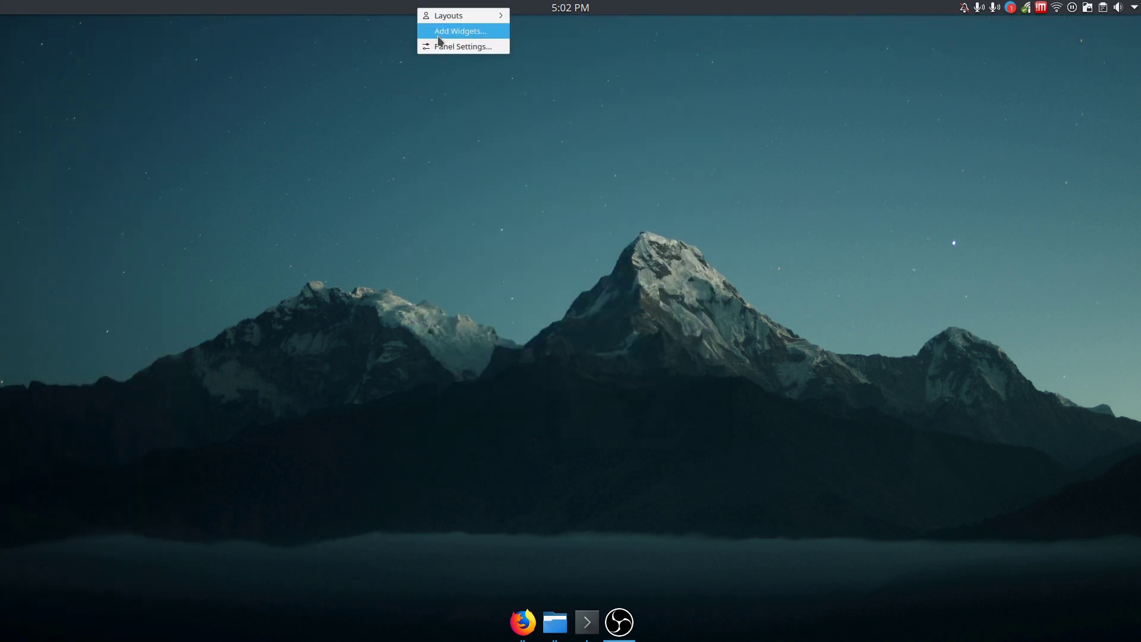
left_click(438, 30)
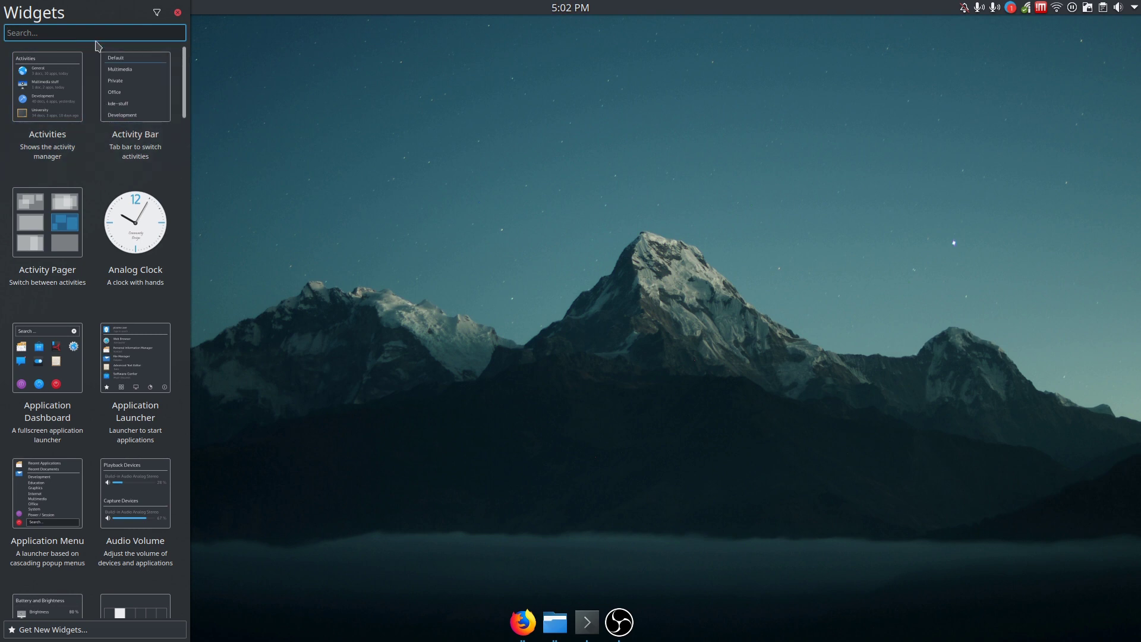
type("laun")
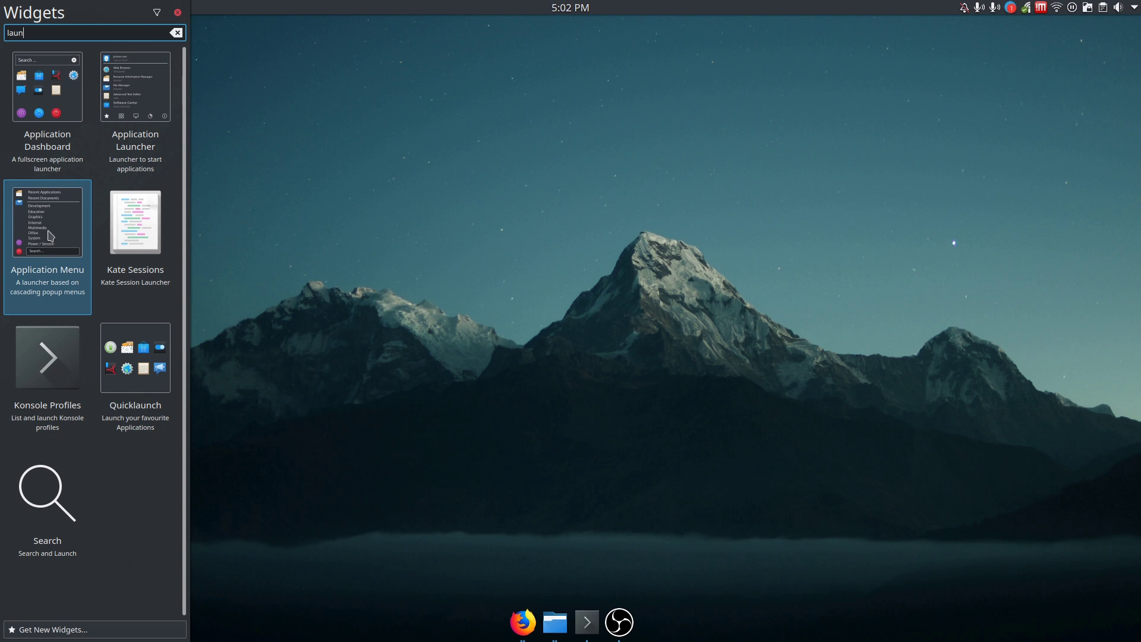
left_click_drag(50, 235, 98, 14)
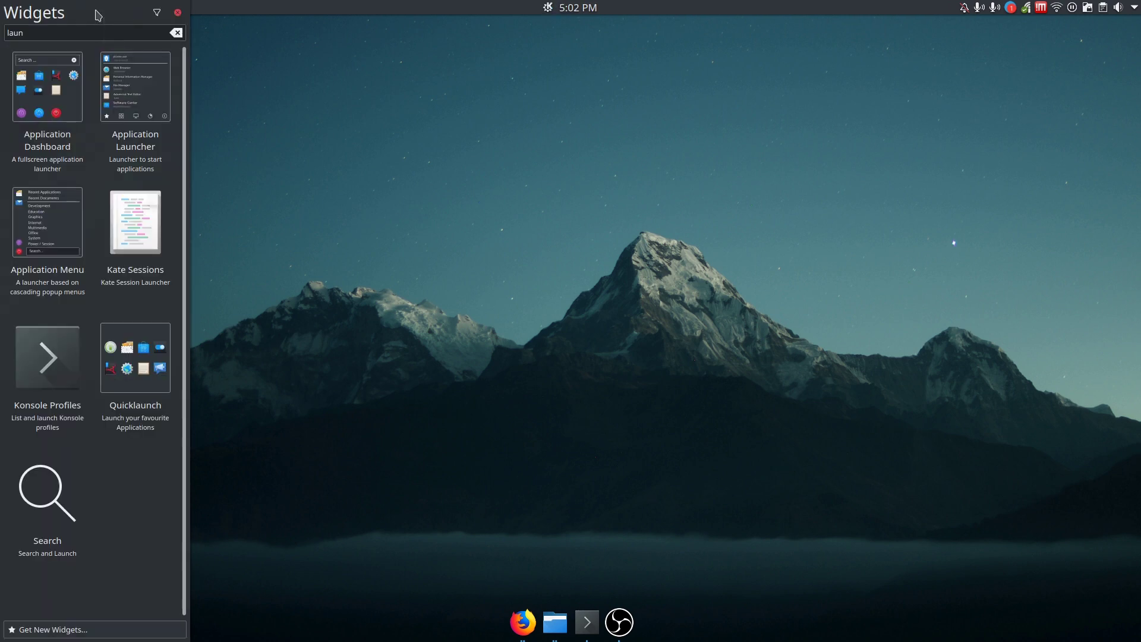
left_click(177, 12)
left_click(547, 7)
left_click(548, 8)
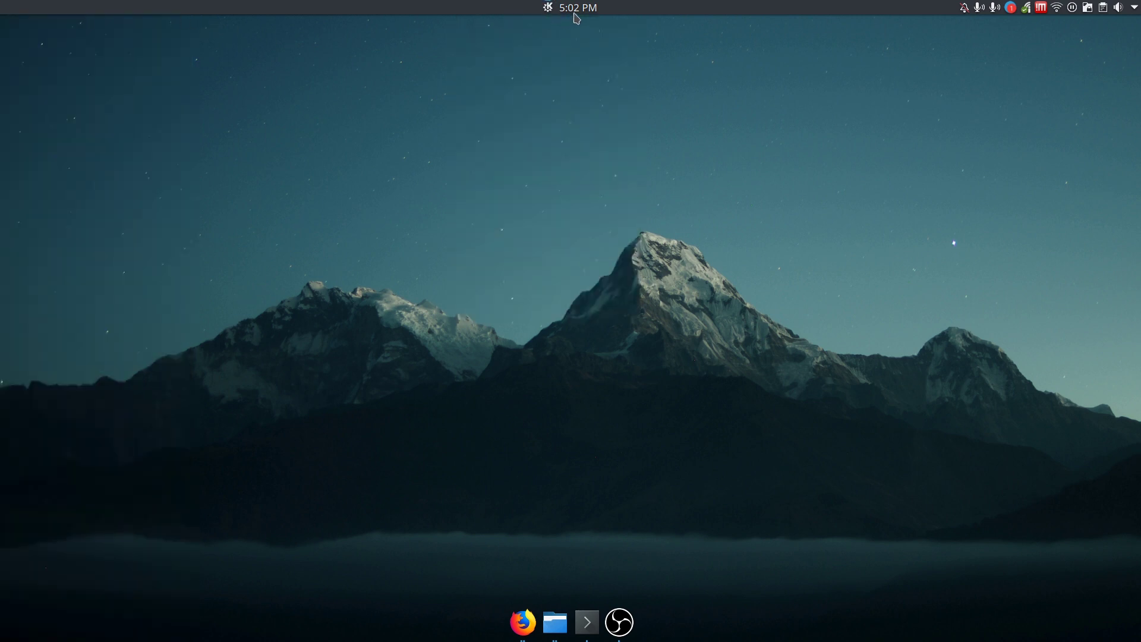
Justify the top panel so the Application Menu sits at the far left, then test it
right_click(629, 10)
left_click(596, 48)
right_click(646, 9)
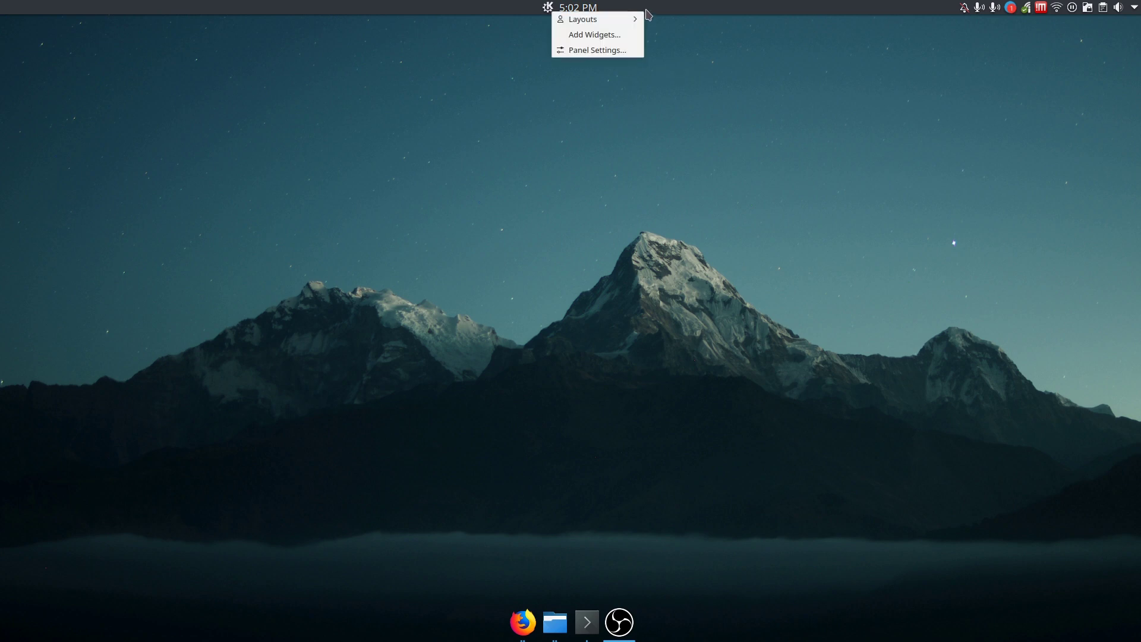
left_click(615, 50)
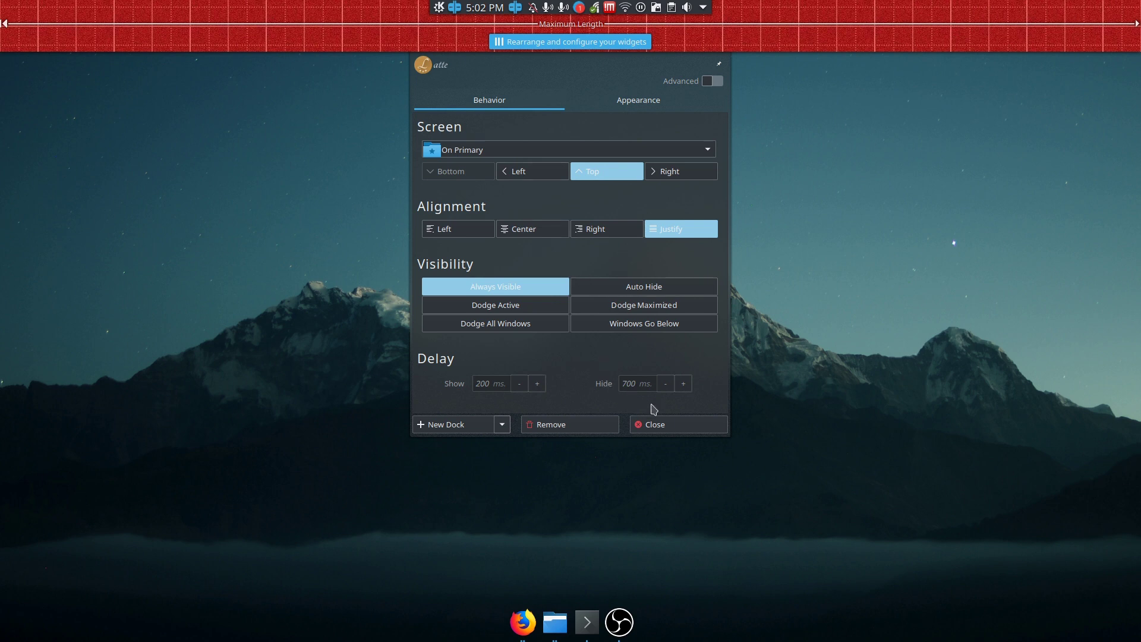
left_click(657, 424)
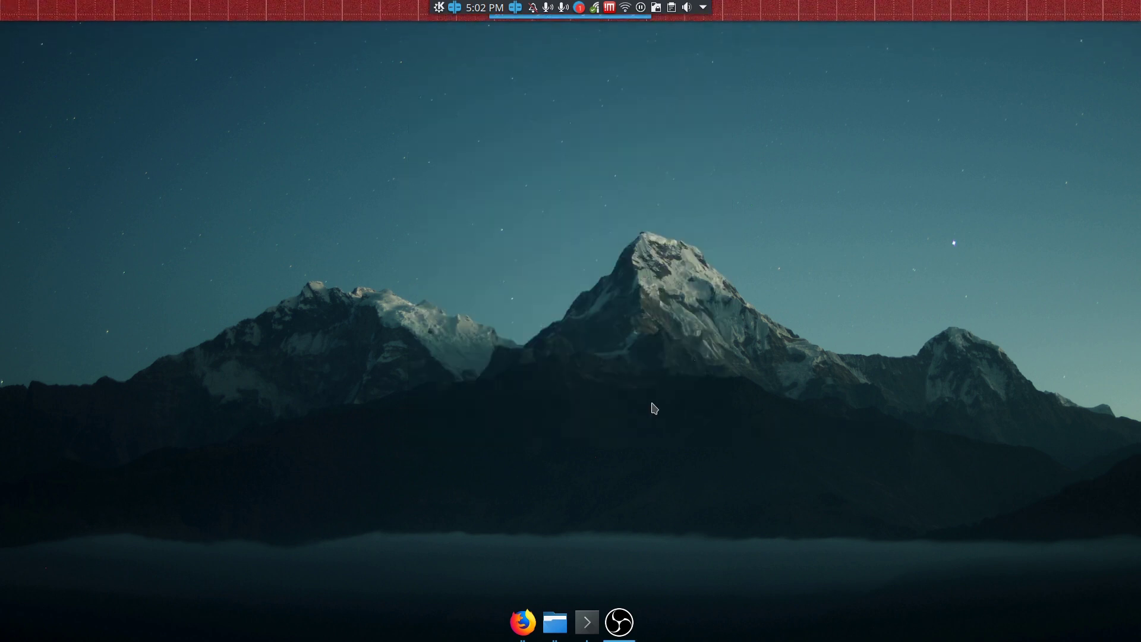
left_click(8, 8)
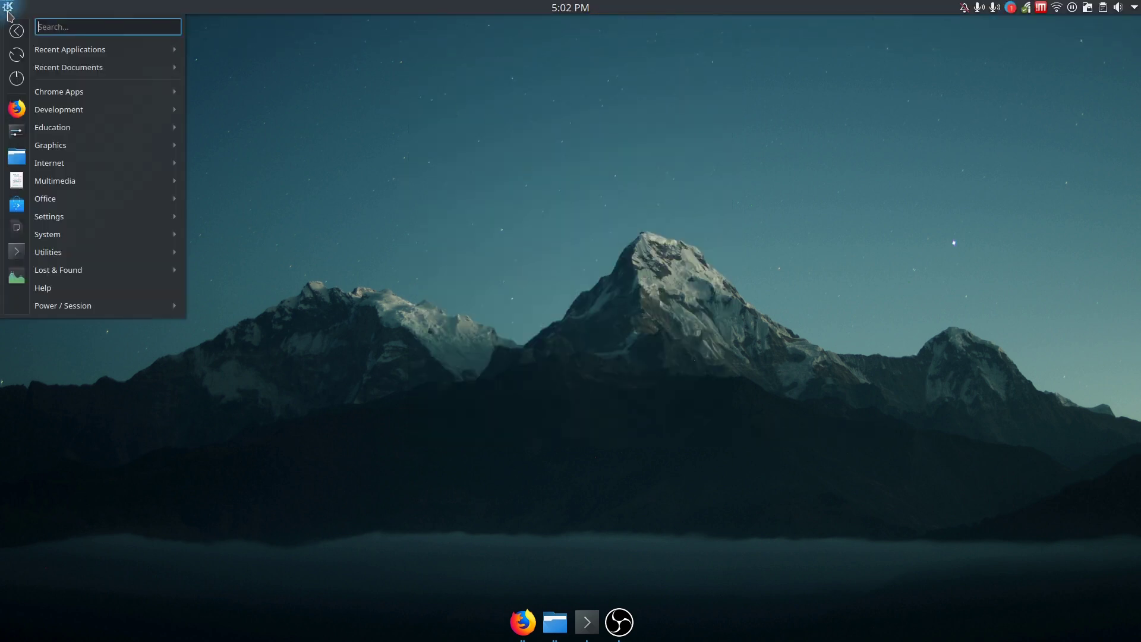
left_click(8, 11)
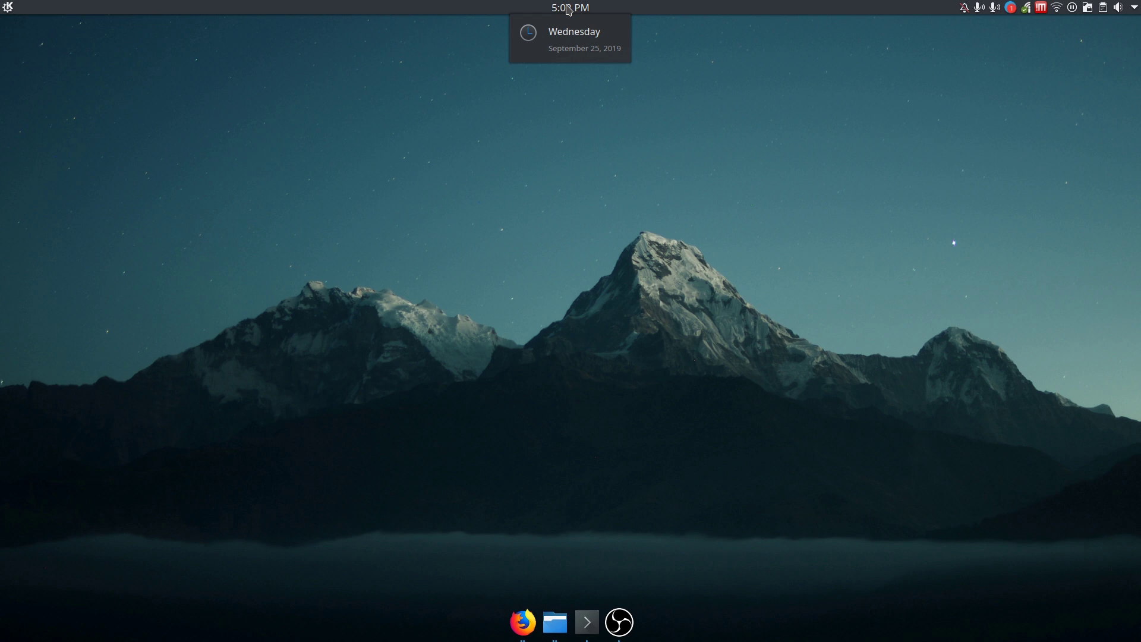
Search 'glo' in the widget browser and drag the Global Menu widget onto the top panel
right_click(693, 16)
left_click(655, 41)
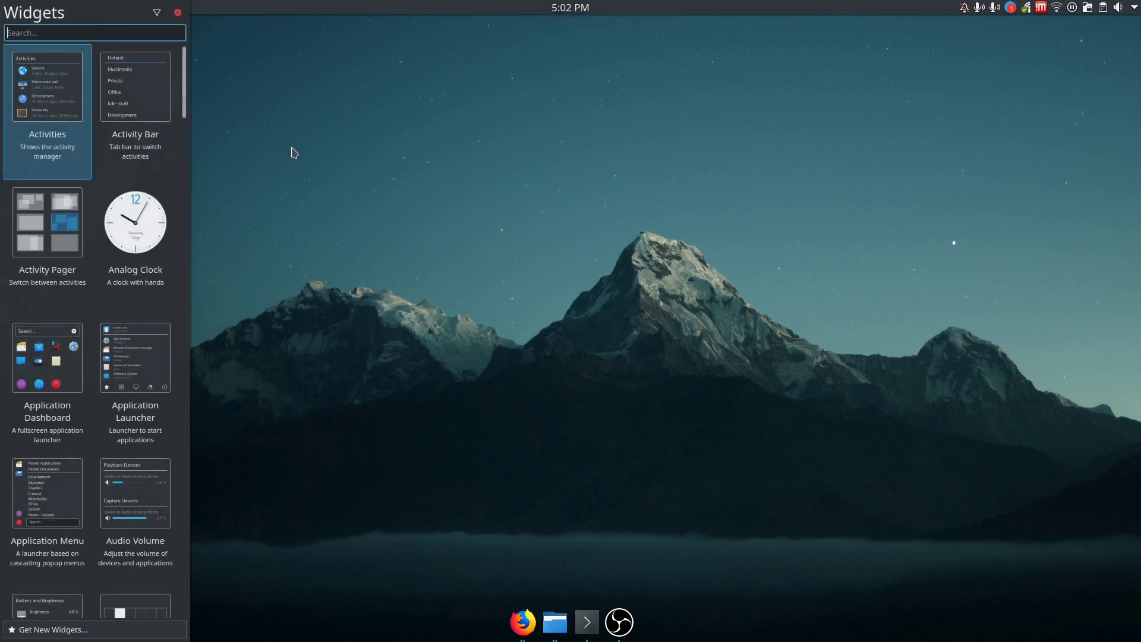
type("glob")
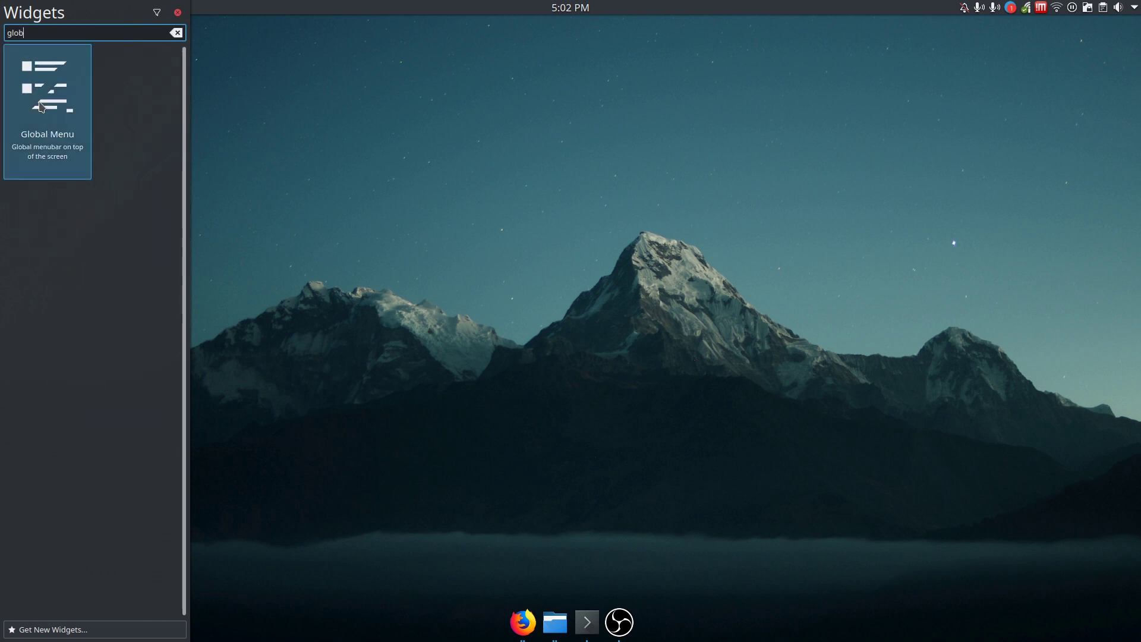
left_click_drag(48, 89, 484, 19)
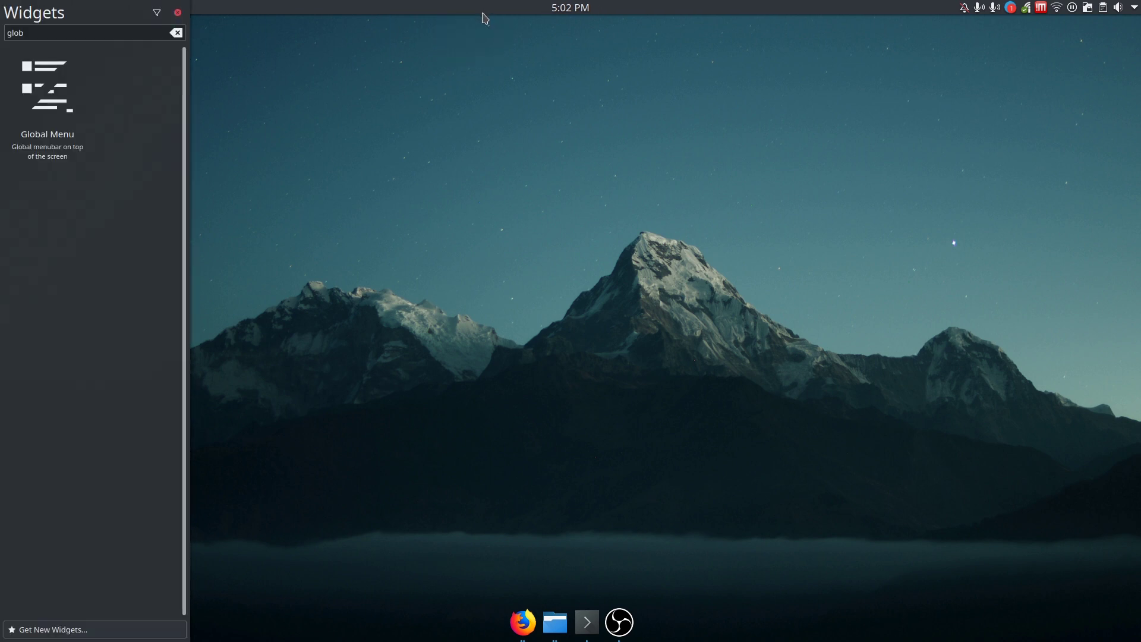
left_click(178, 12)
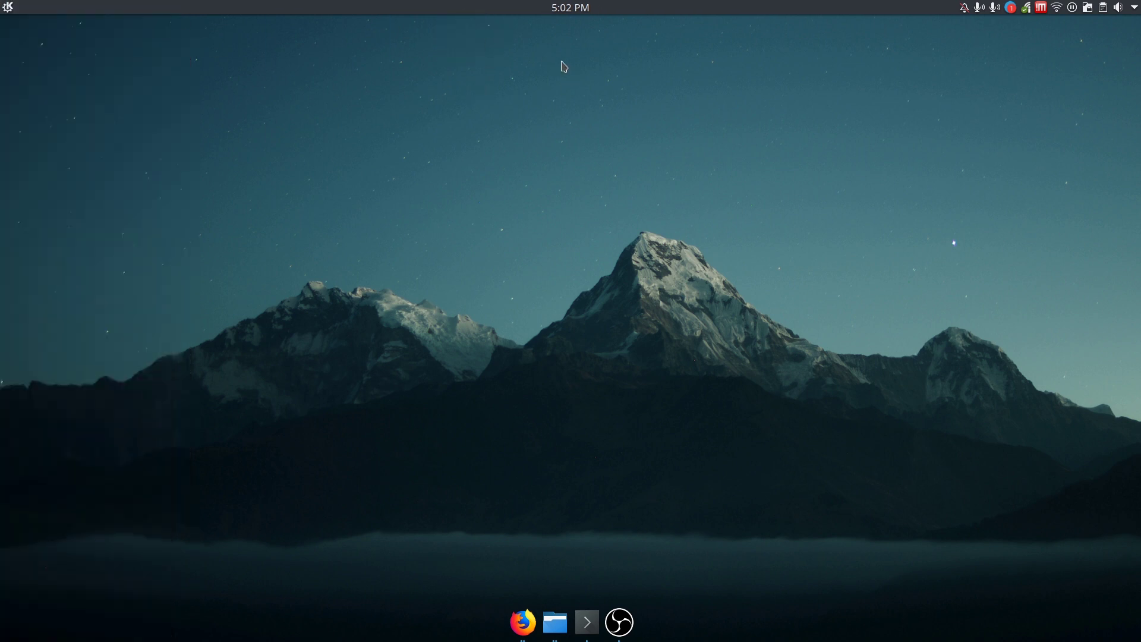
Restore Konsole, close Dolphin, and open a fresh Dolphin window near the screen centre
left_click(587, 623)
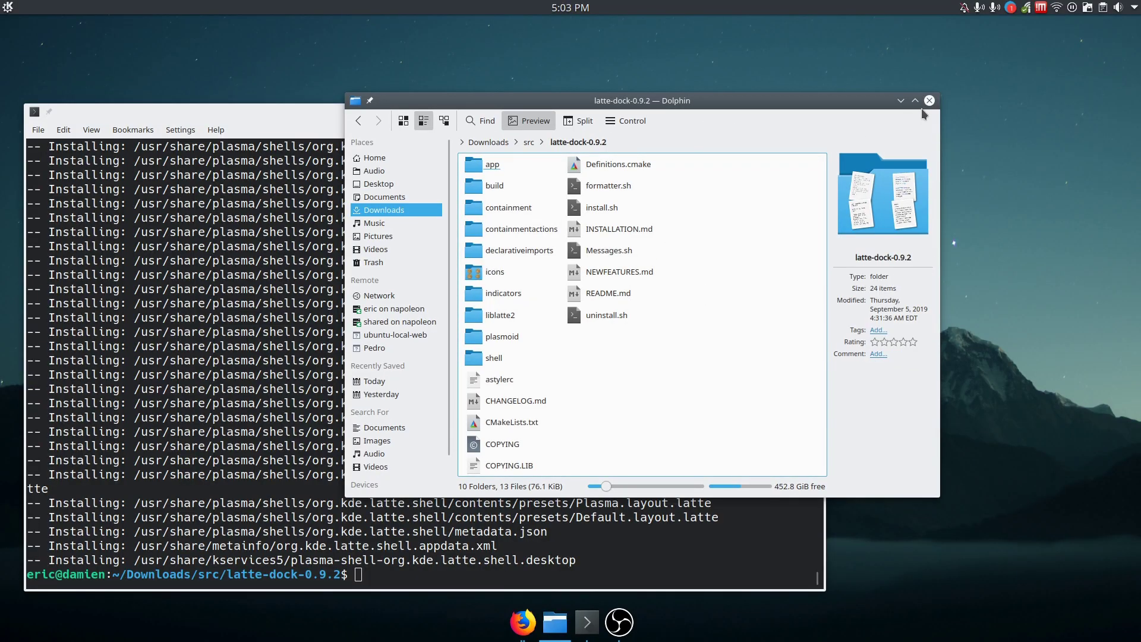
left_click(929, 100)
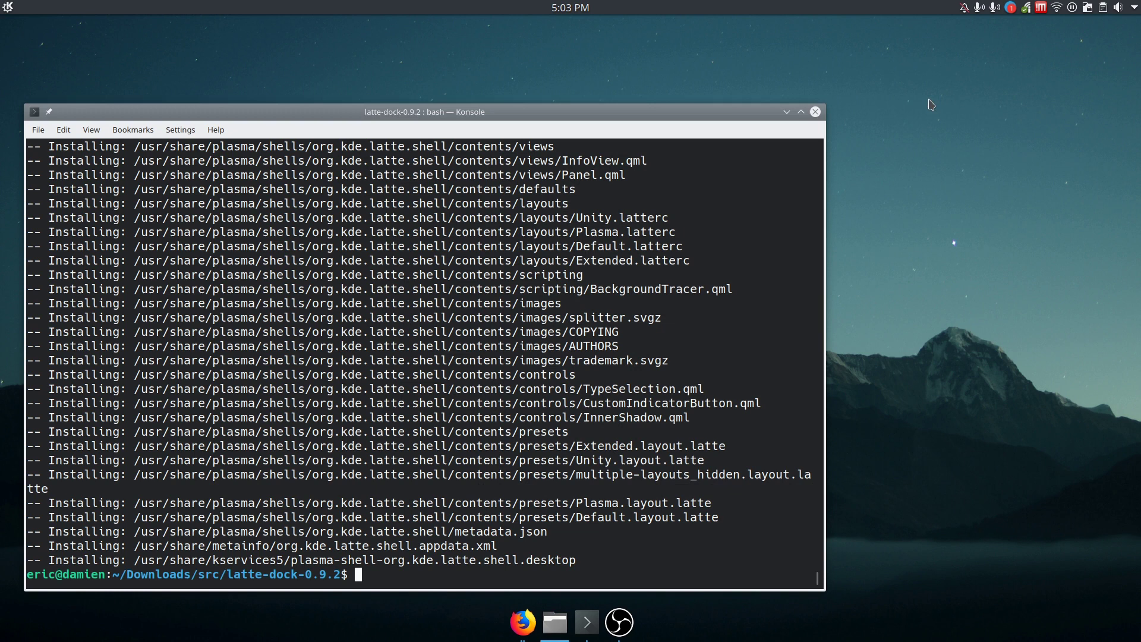
right_click(555, 622)
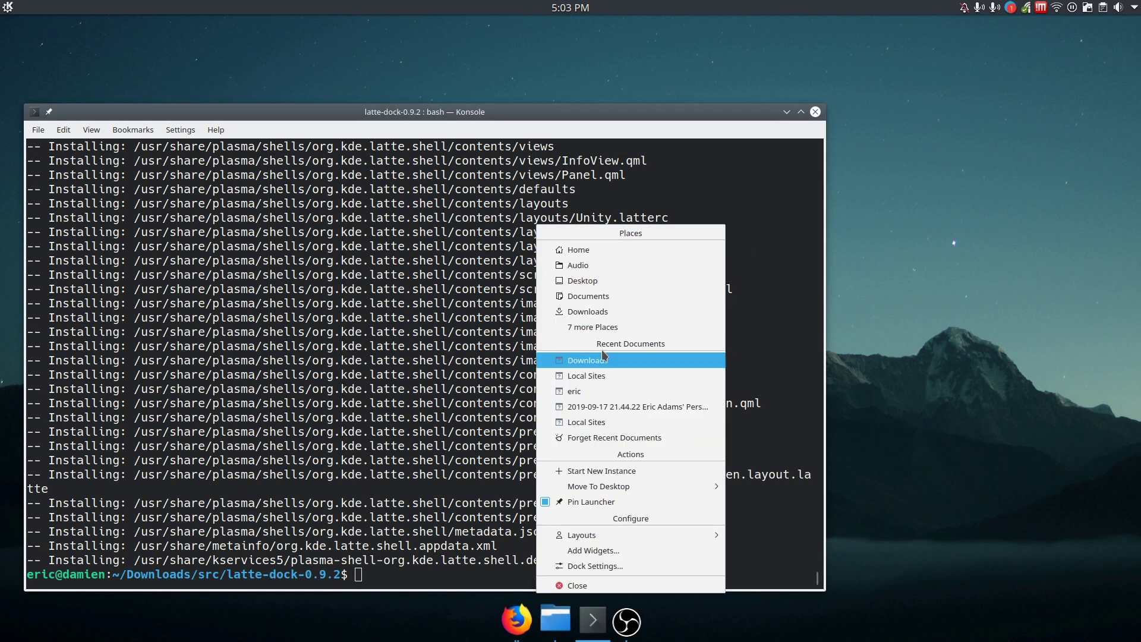
left_click(518, 120)
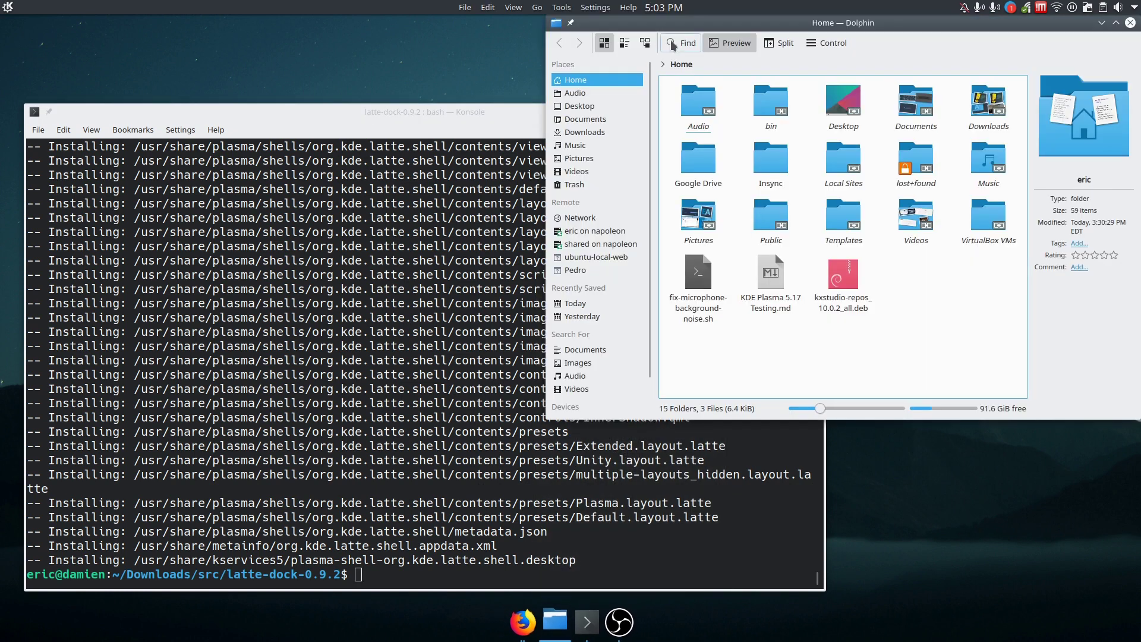
left_click_drag(645, 22, 443, 79)
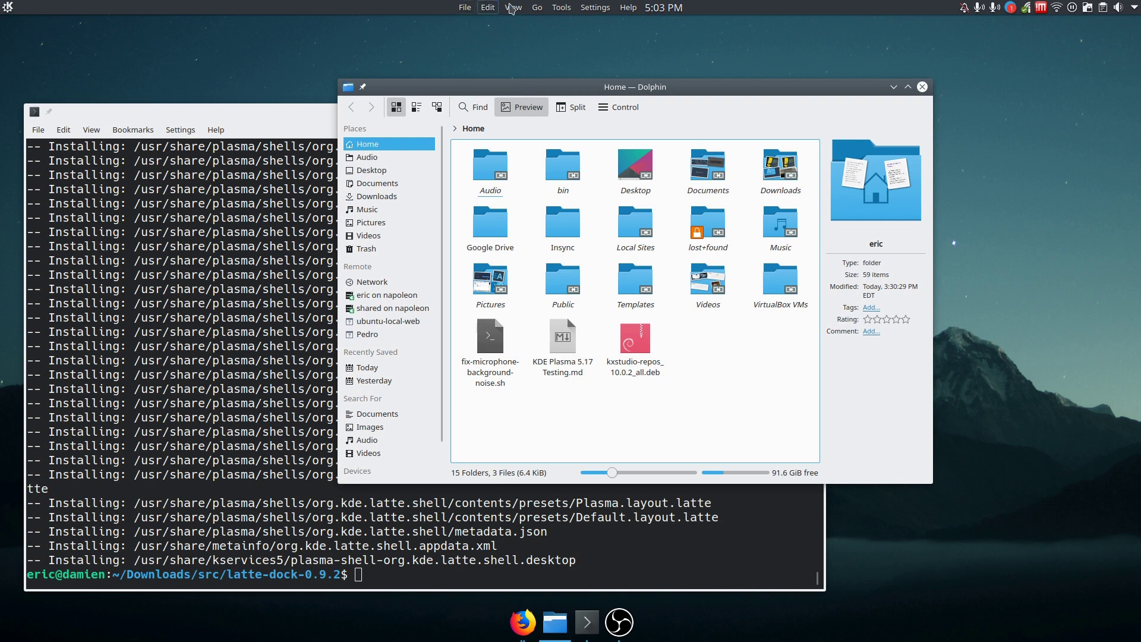
Use the global menu's Go > Home in Dolphin, then minimise Dolphin
left_click(539, 8)
left_click(587, 68)
left_click(893, 86)
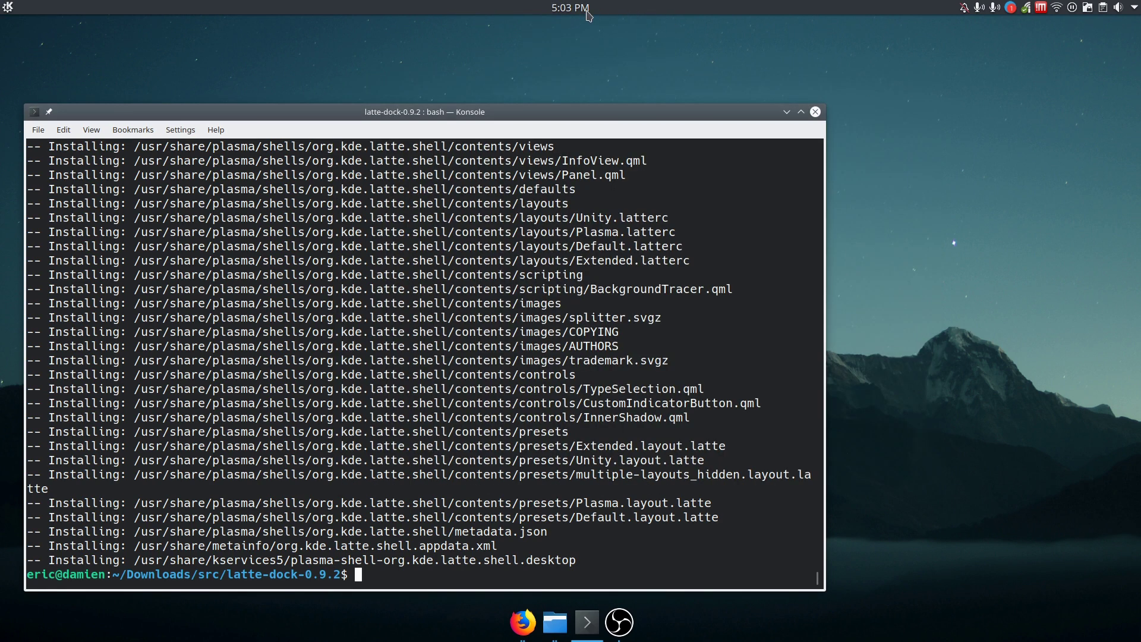
Open the top panel's settings and close them without changes
right_click(656, 15)
left_click(616, 43)
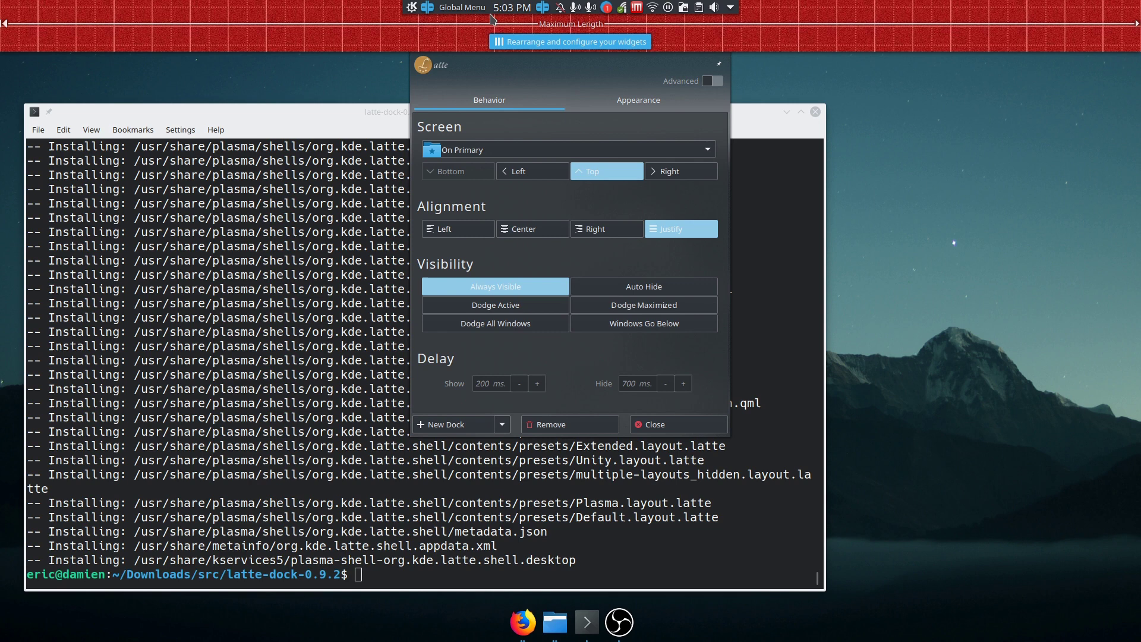
mouse_move(426, 12)
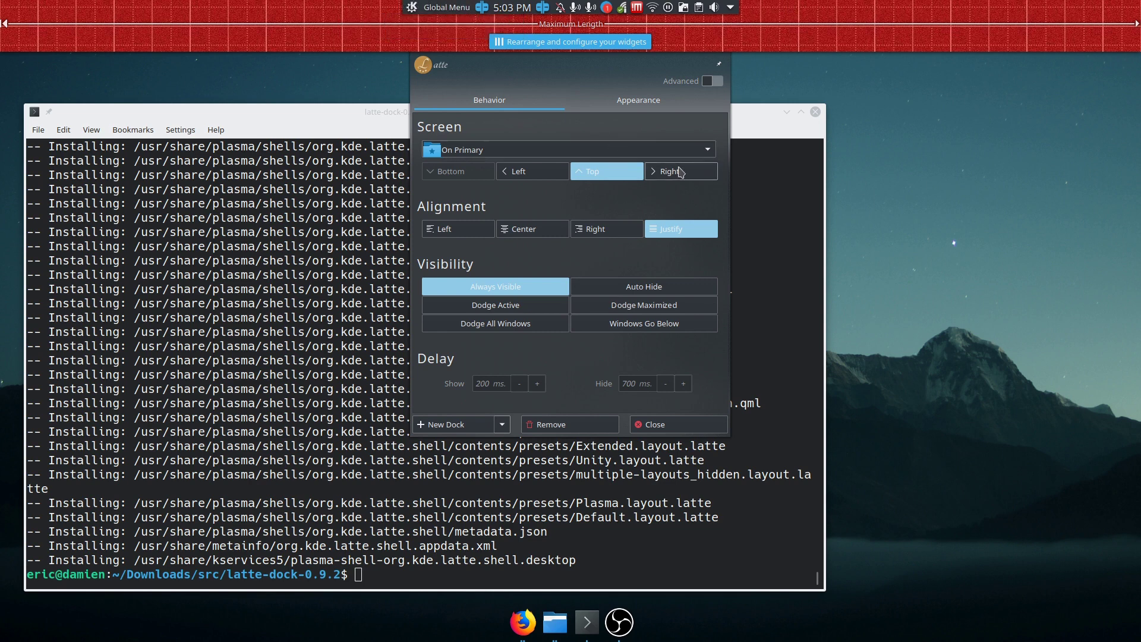
left_click(654, 425)
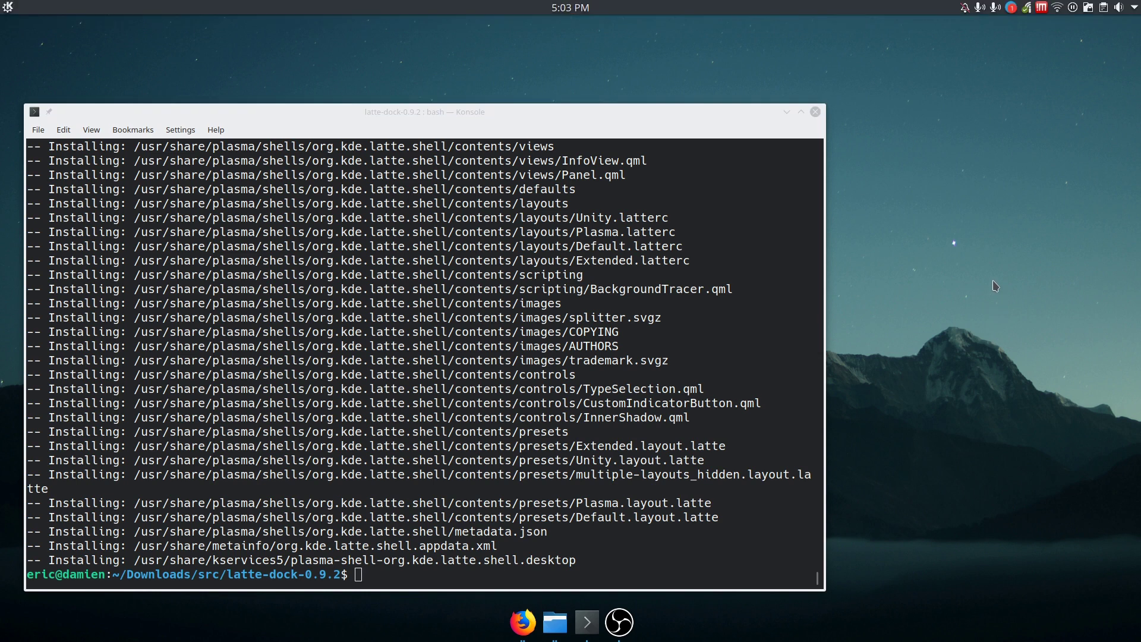
Minimise Konsole, open Dolphin, toggle the clock's calendar, then minimise Dolphin
left_click(458, 110)
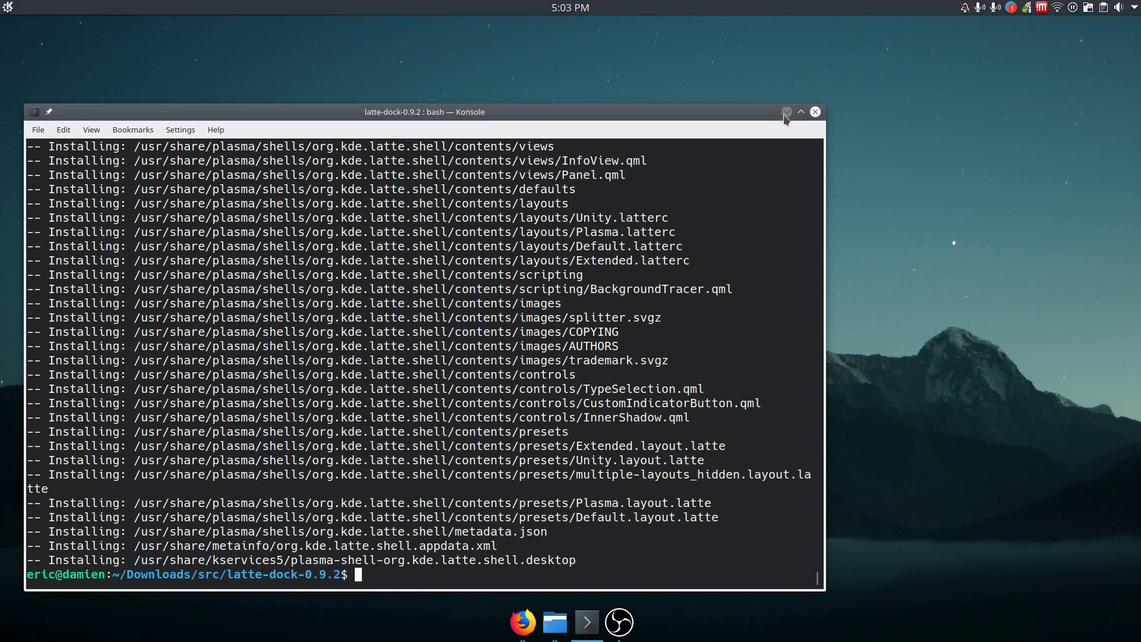
left_click(785, 113)
left_click(555, 618)
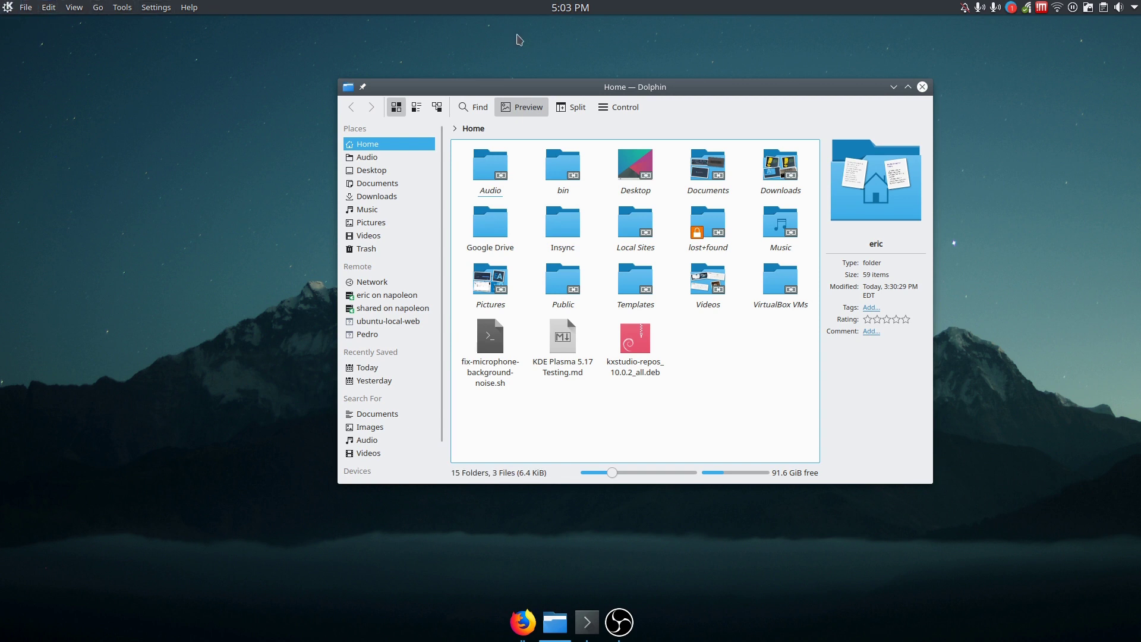
left_click(571, 12)
left_click(571, 12)
left_click(893, 87)
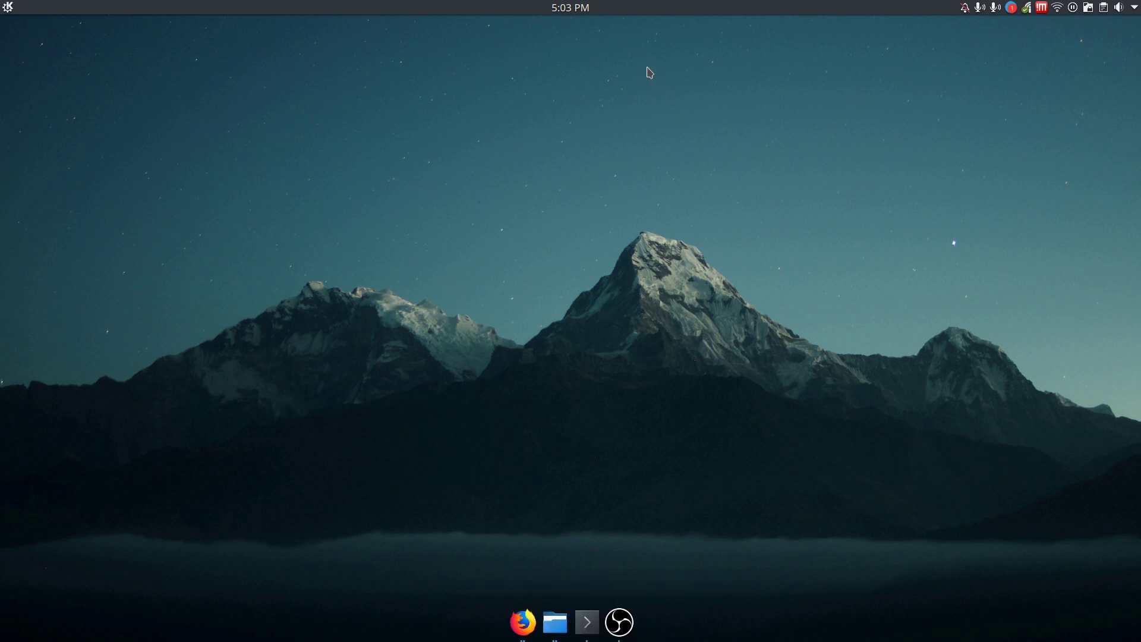
Switch off Background in the top panel's Appearance settings, then check the launcher
right_click(658, 8)
left_click(632, 43)
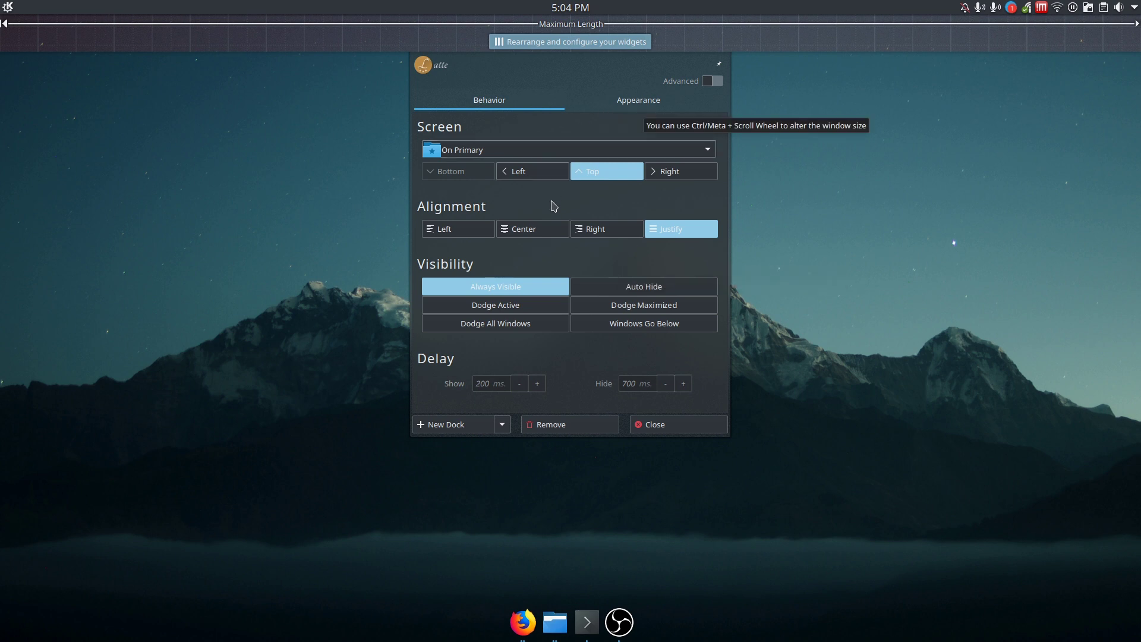
left_click(643, 102)
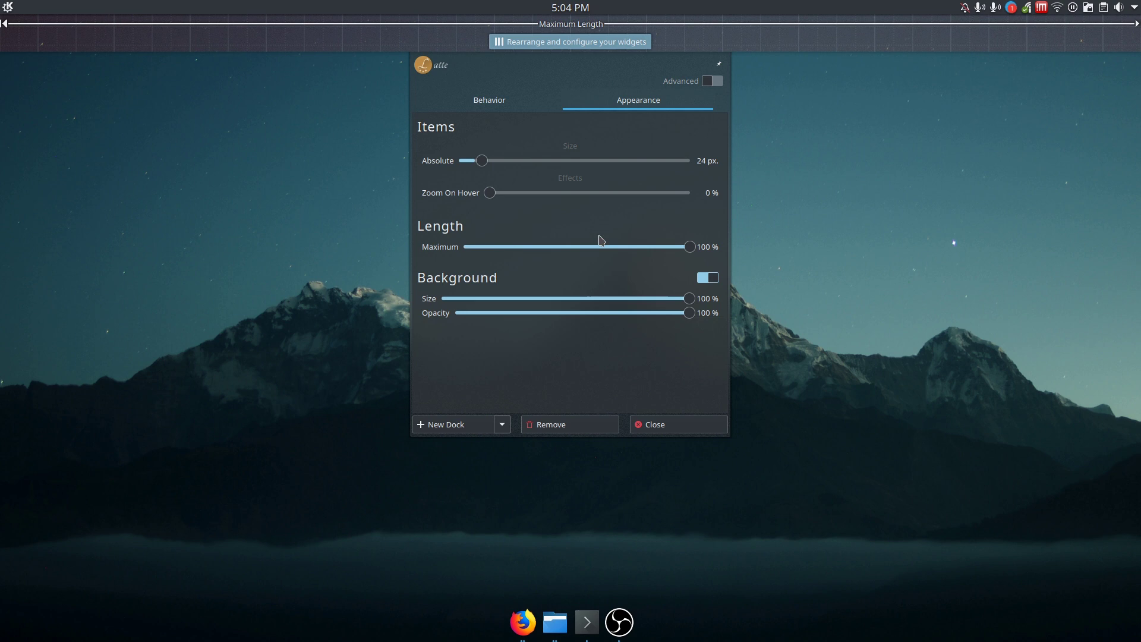
left_click(709, 279)
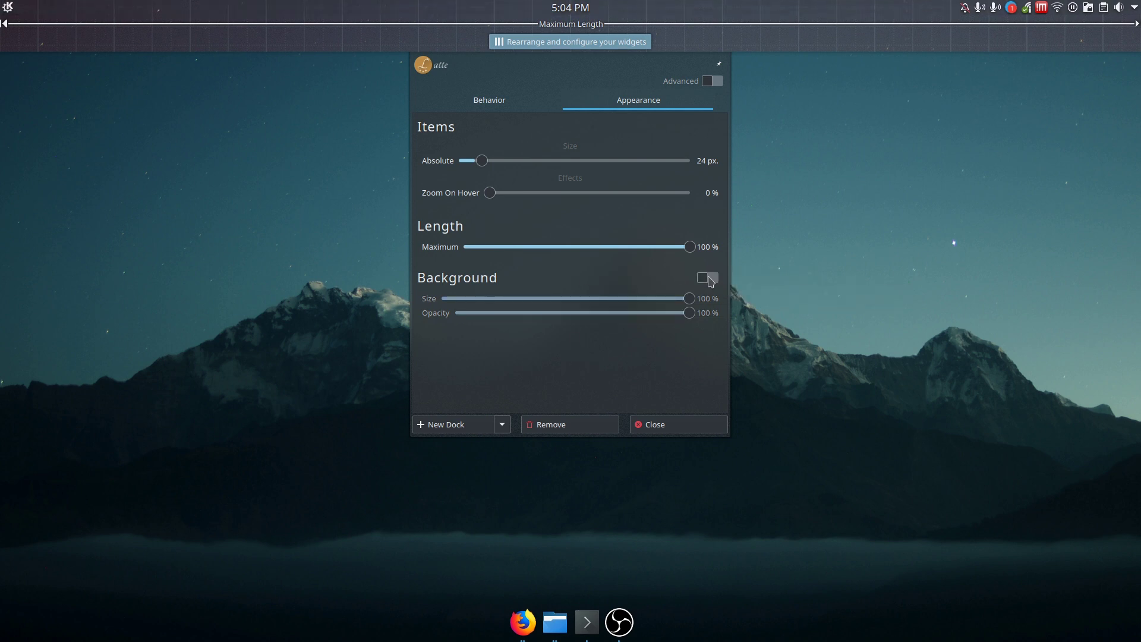
left_click(638, 424)
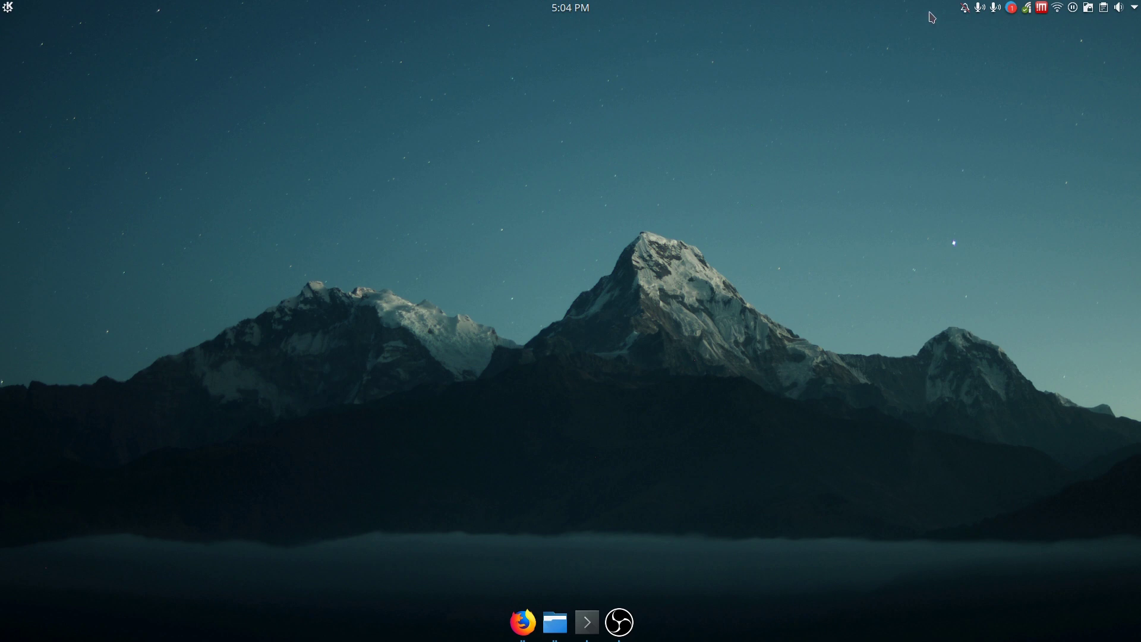
left_click(10, 10)
left_click(10, 10)
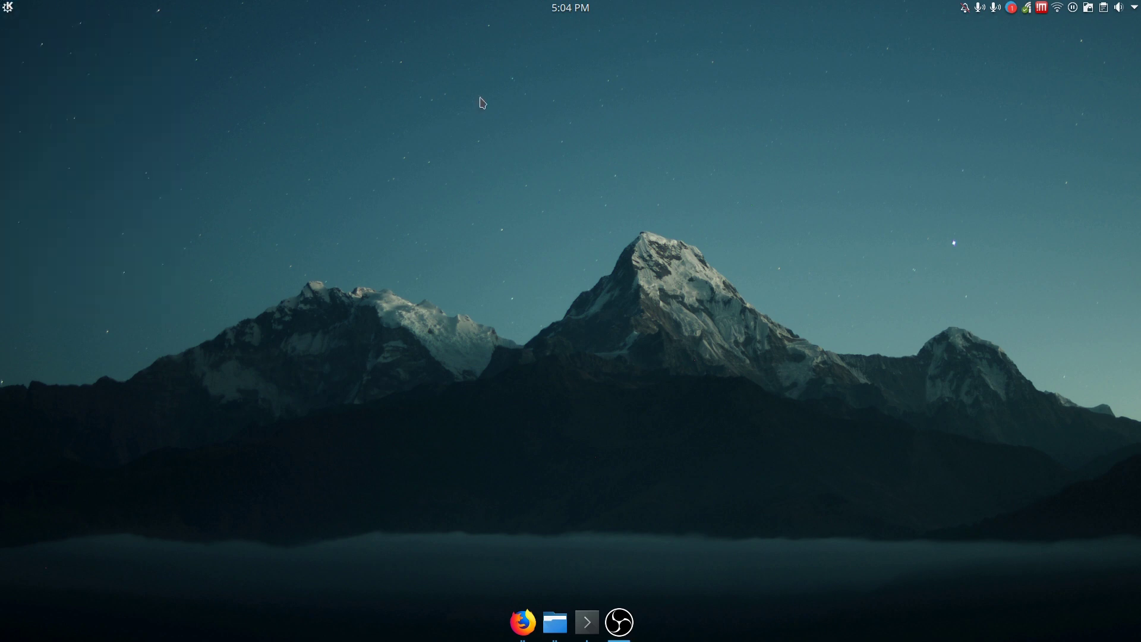
Turn the top panel's background back on with opacity around 50 %
right_click(624, 18)
left_click(603, 45)
left_click(620, 101)
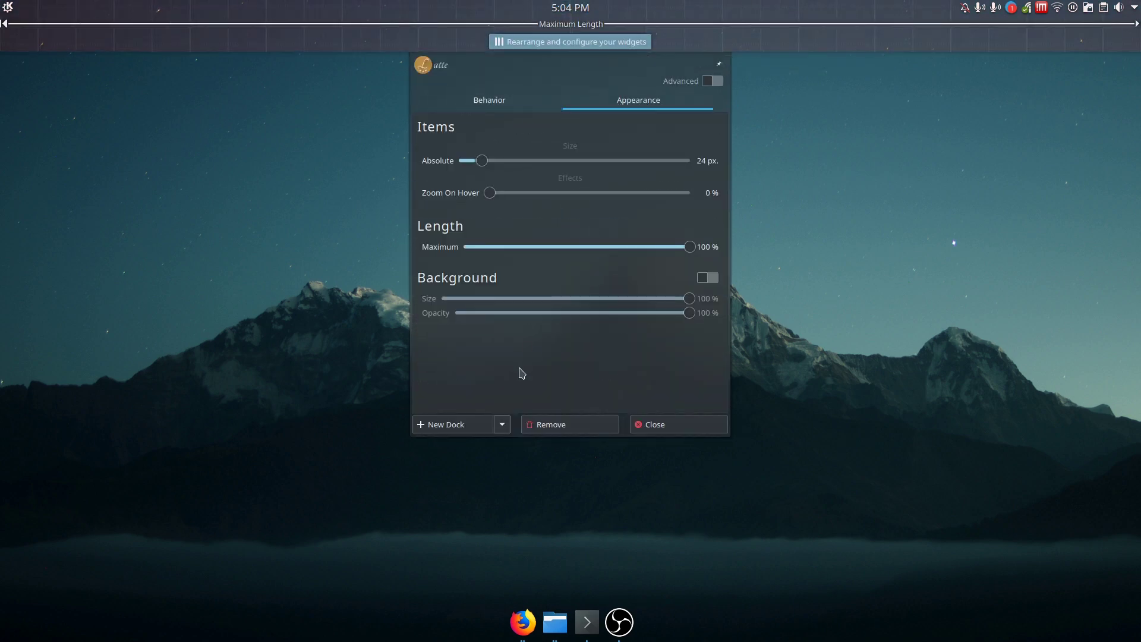
left_click(710, 279)
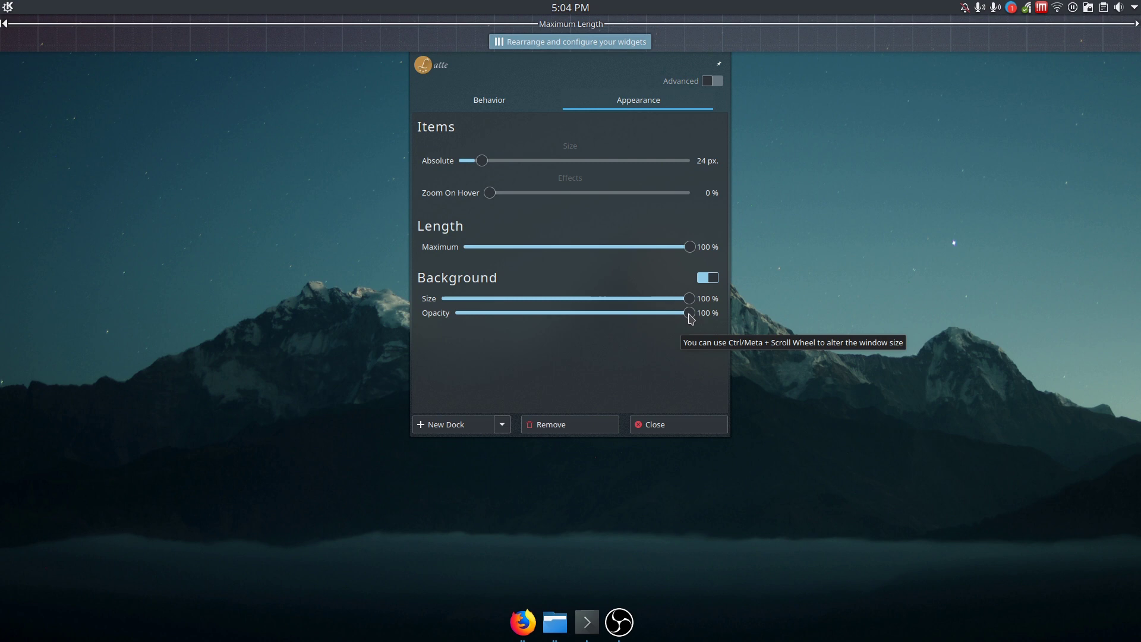
left_click_drag(689, 314, 574, 313)
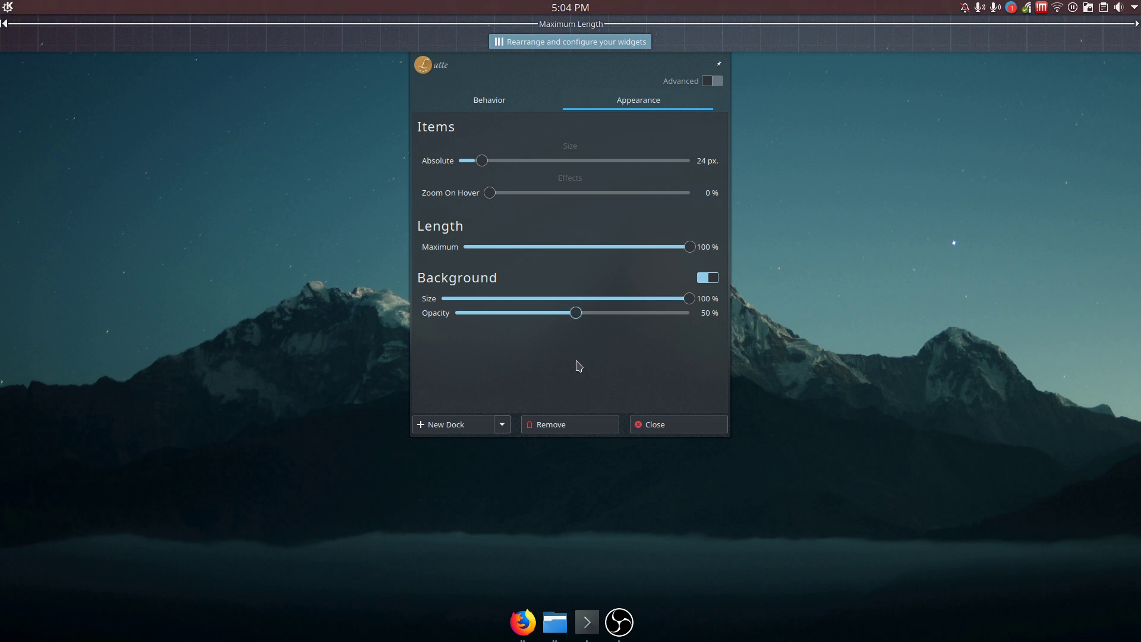
left_click(648, 425)
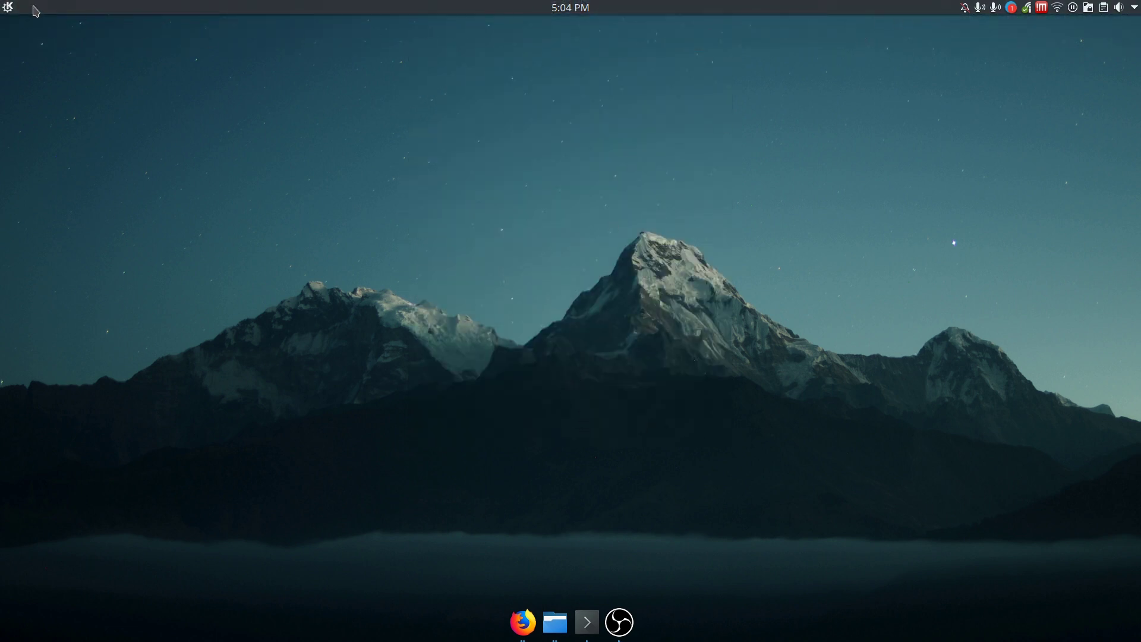
Lower the top panel's background opacity further to about 29 %
right_click(505, 13)
left_click(526, 49)
left_click(629, 99)
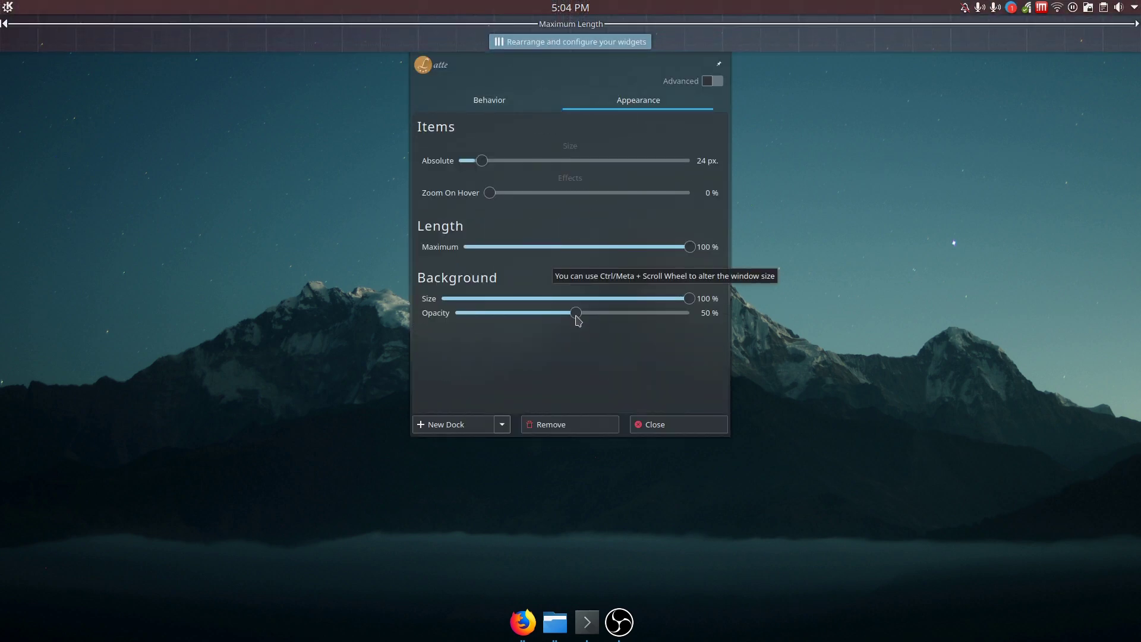
left_click_drag(576, 316, 528, 316)
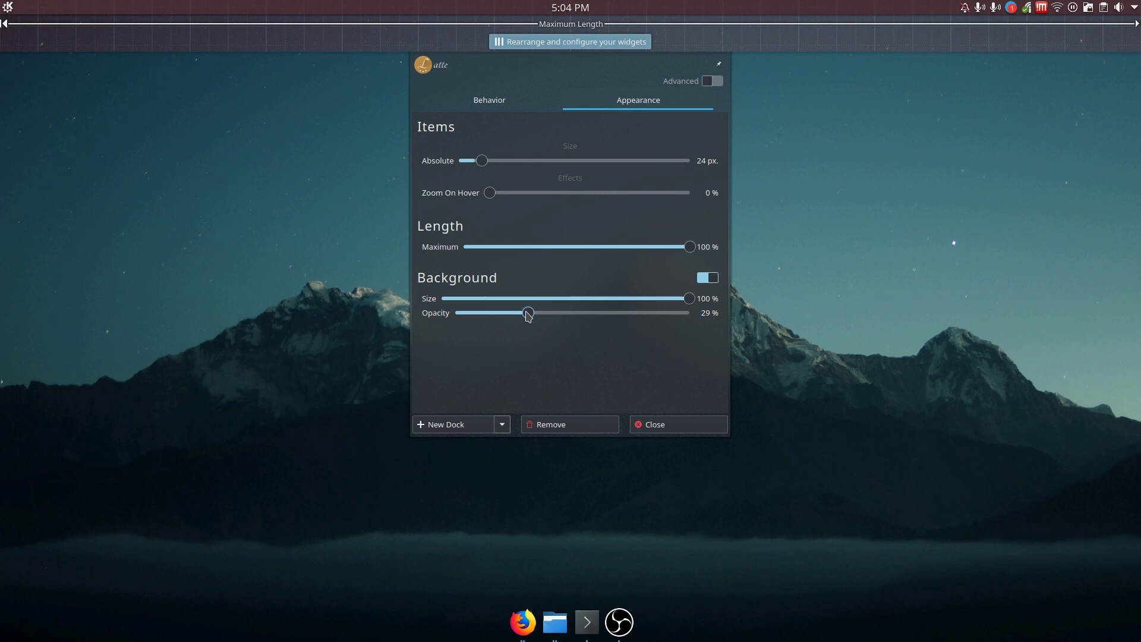
left_click(639, 426)
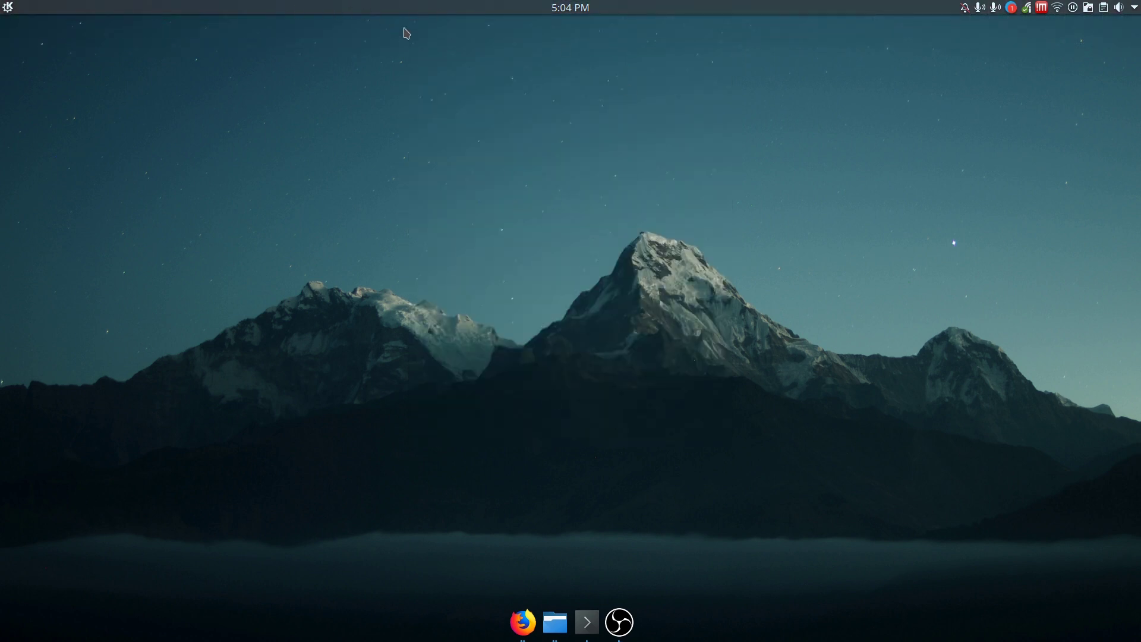
Enable Advanced options on the top panel's Behavior page, scroll through, and return to Appearance
right_click(670, 17)
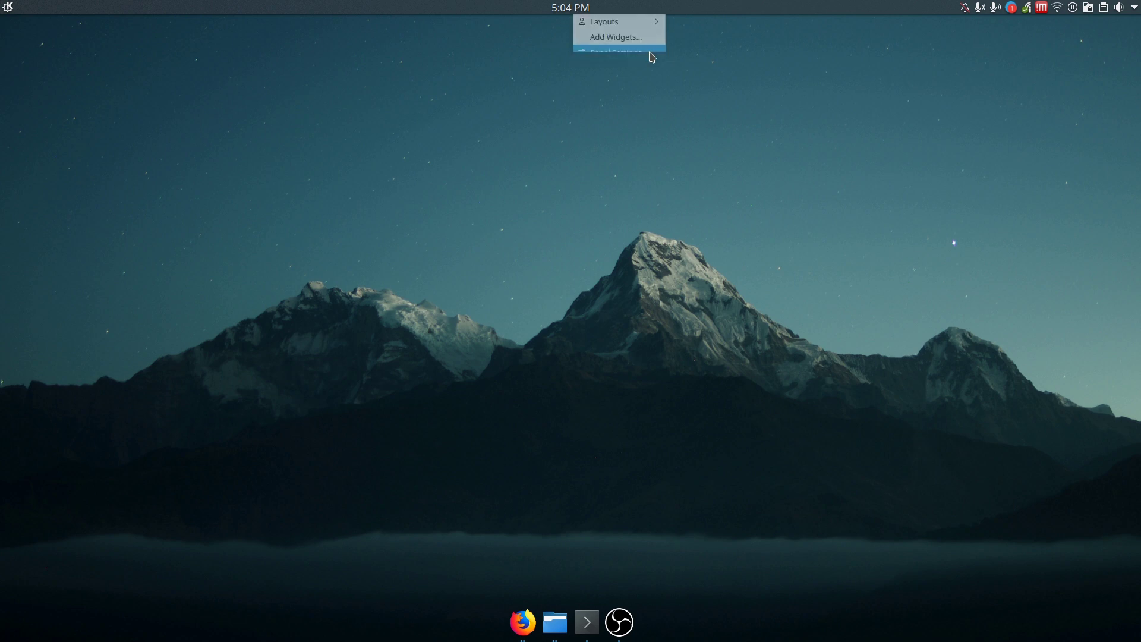
left_click(652, 53)
left_click(640, 103)
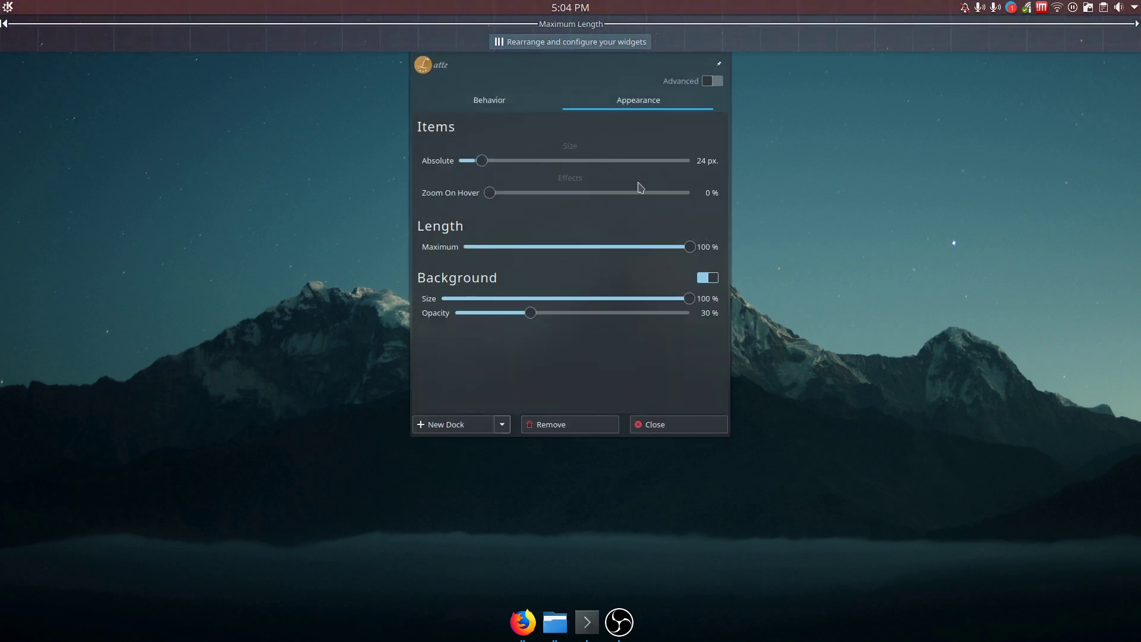
left_click(464, 103)
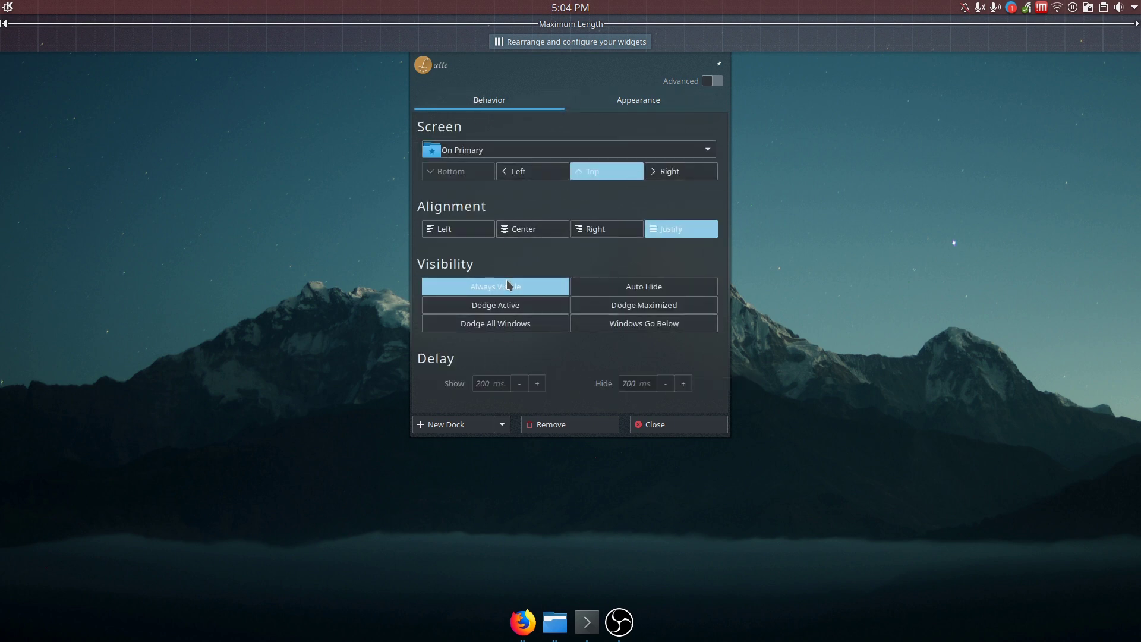
left_click(713, 82)
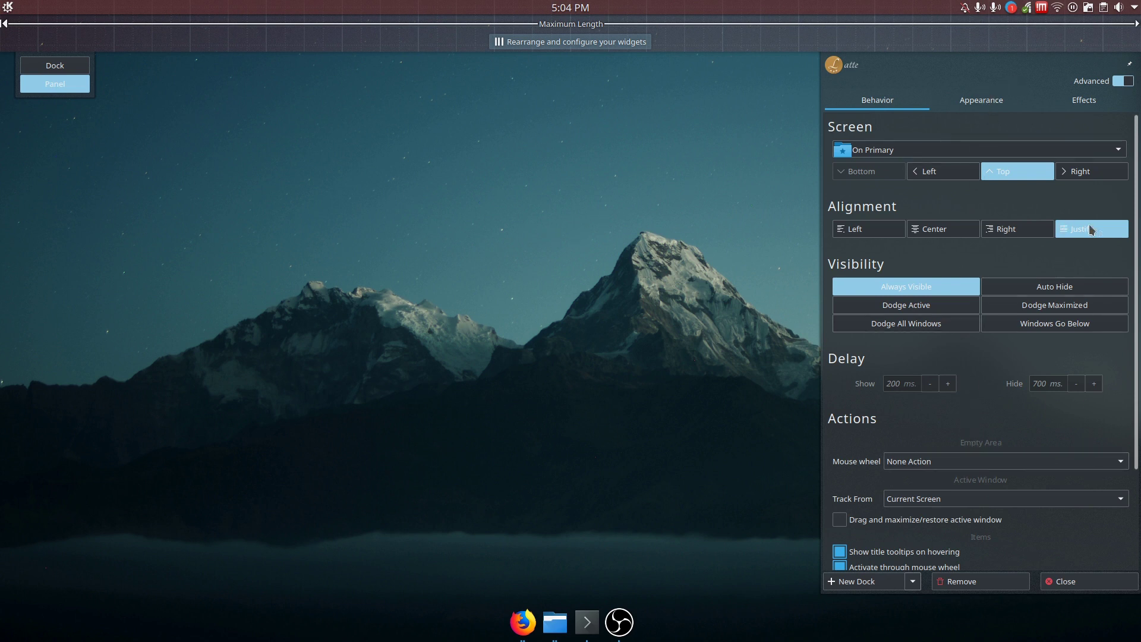
scroll(1139, 347, "down", 2)
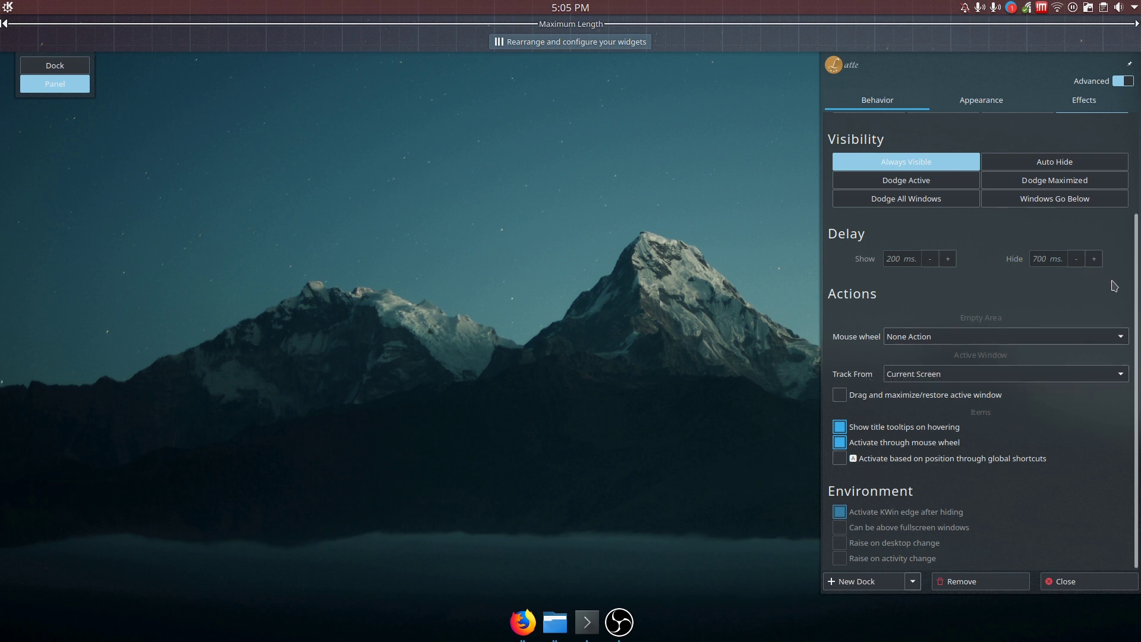
left_click_drag(1132, 297, 1137, 178)
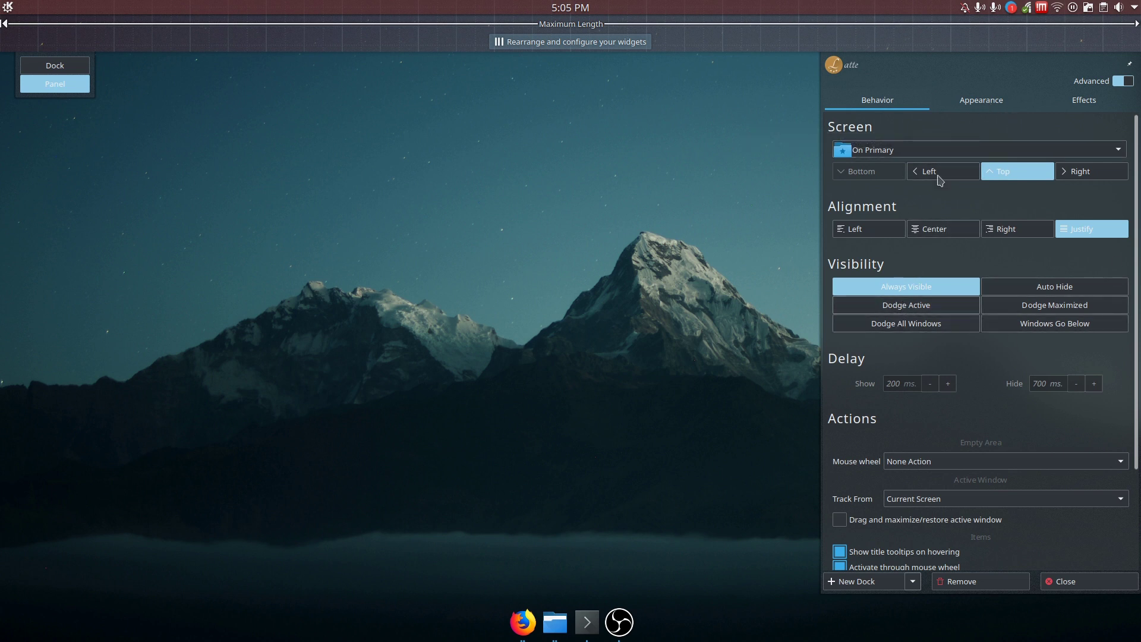
left_click(980, 104)
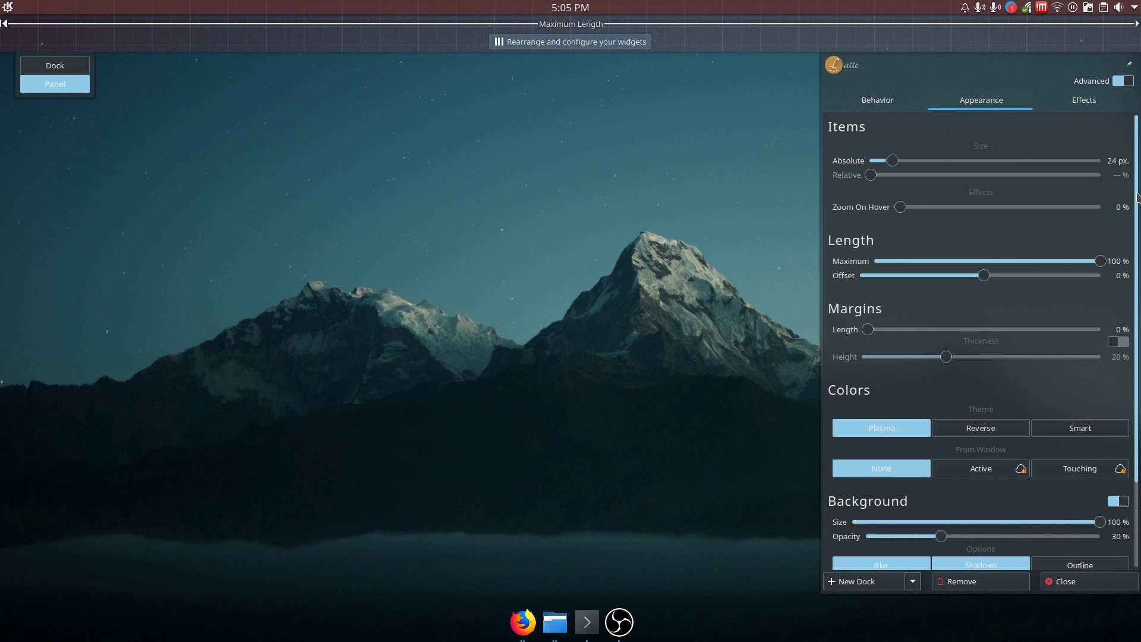
Scroll up and down through the top panel's Appearance settings to review them
scroll(1137, 196, "down", 3)
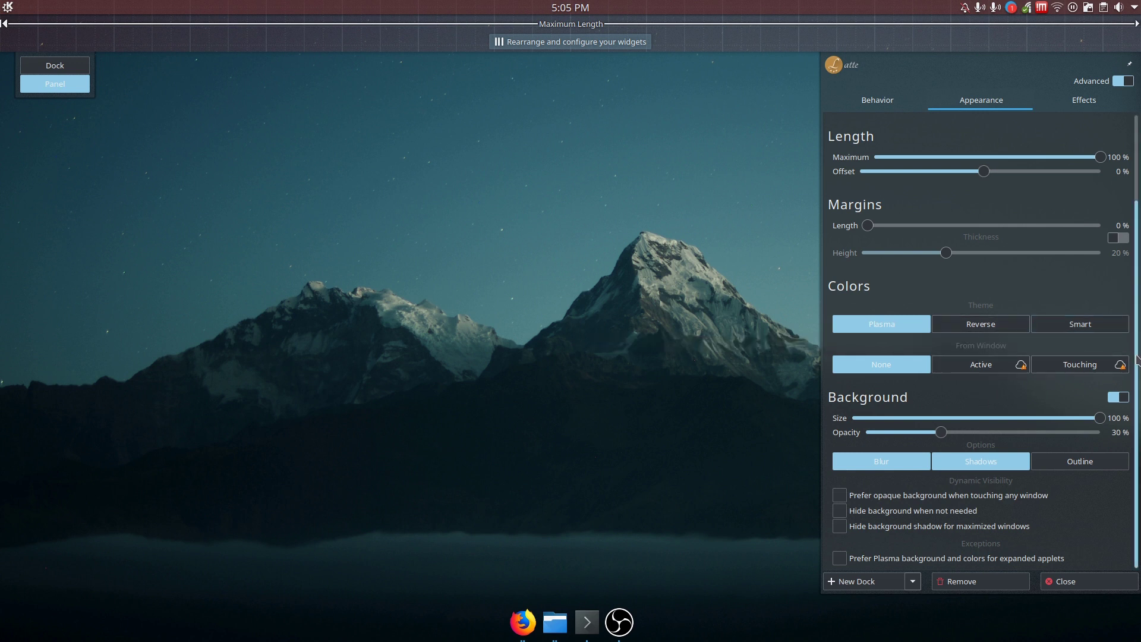
scroll(1137, 359, "up", 3)
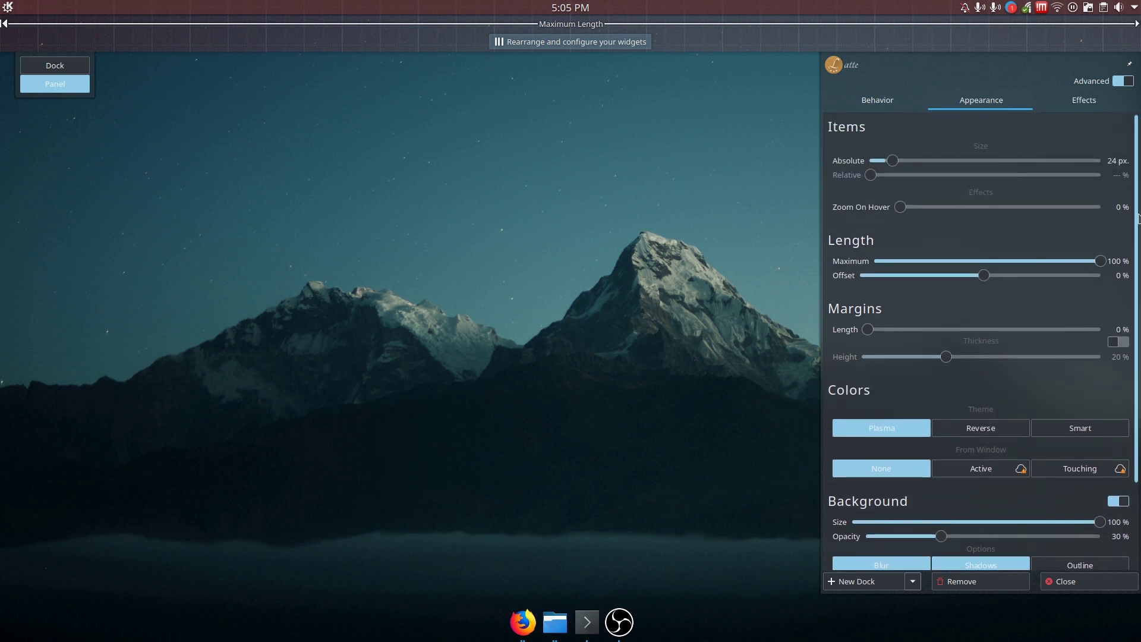
scroll(1129, 358, "down", 3)
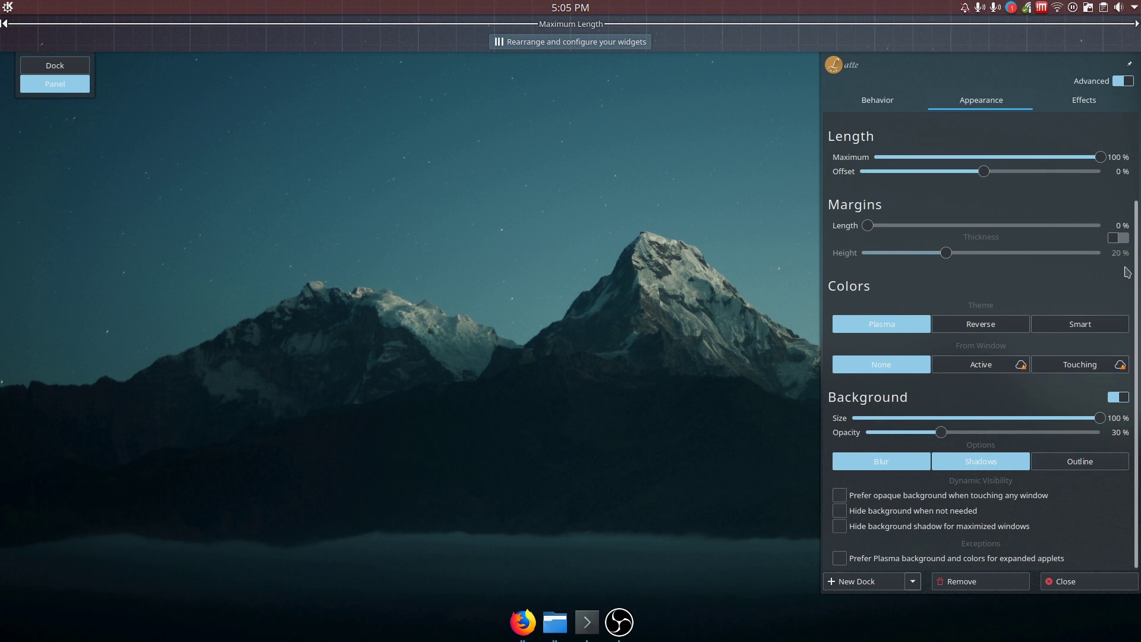
scroll(1127, 272, "up", 3)
Look over the Effects page's shadows, animations and indicators, then close the settings
left_click(1080, 103)
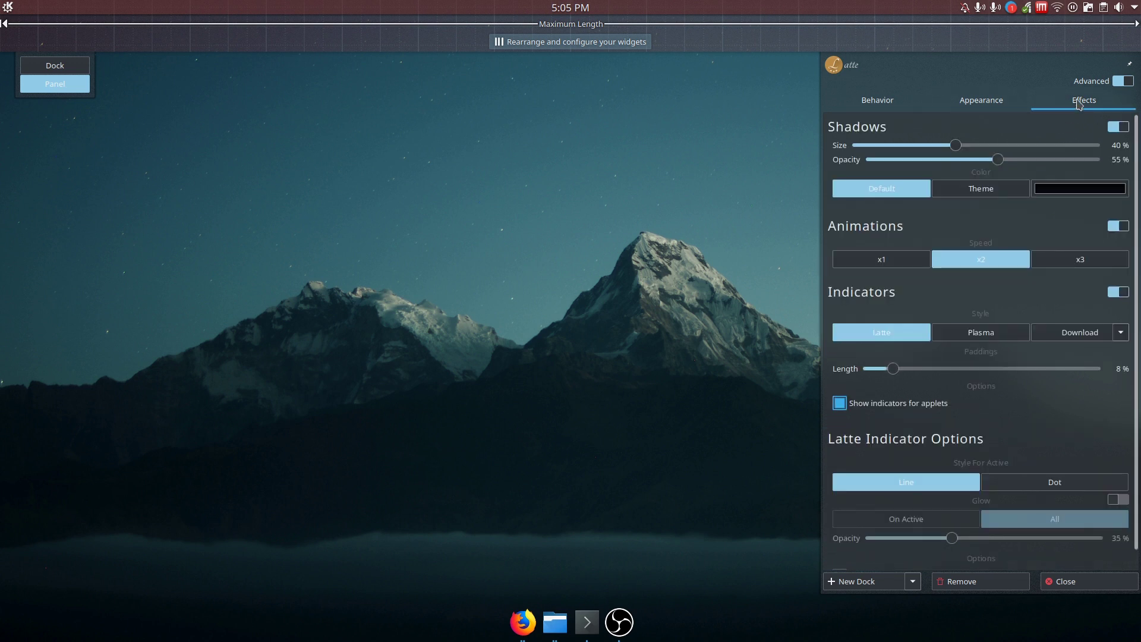
mouse_move(1137, 156)
left_mouse_down()
mouse_move(1137, 188)
mouse_move(1137, 150)
left_mouse_up()
left_click(713, 173)
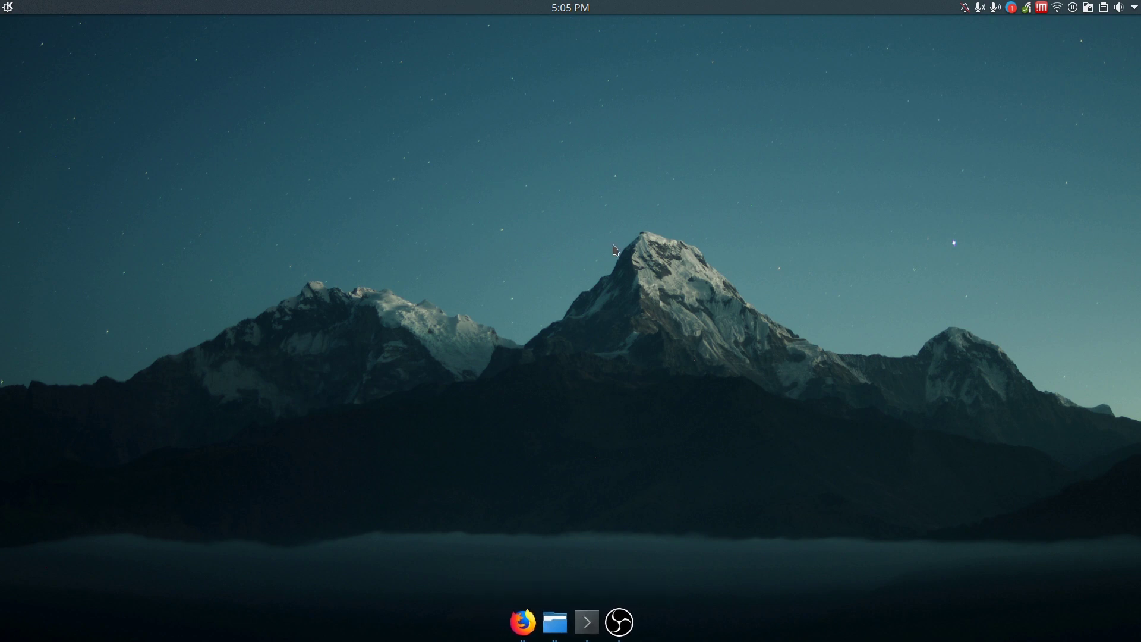
Try the Plasma layout, then switch Latte Dock to the Unity layout with a vertical left dock
right_click(451, 11)
mouse_move(494, 20)
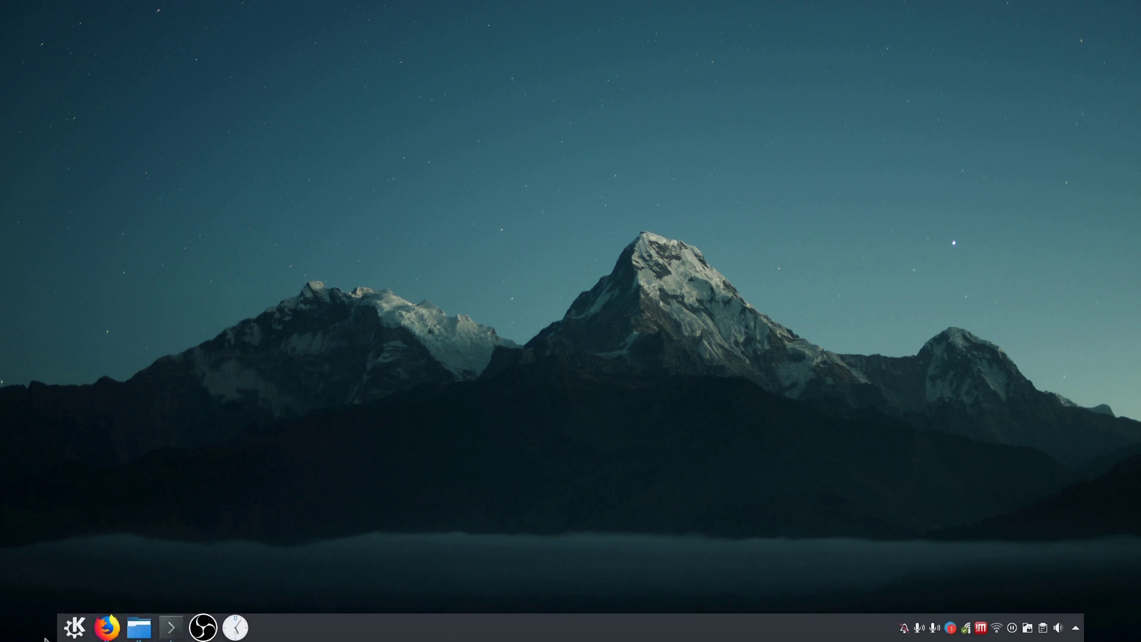
right_click(540, 634)
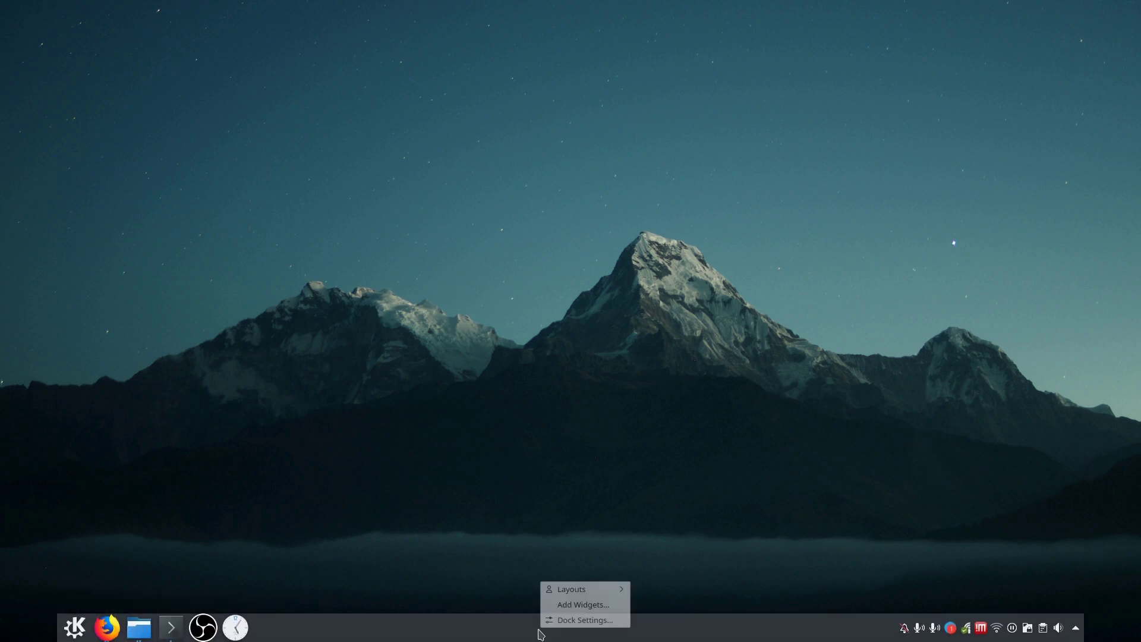
mouse_move(588, 590)
left_click(649, 616)
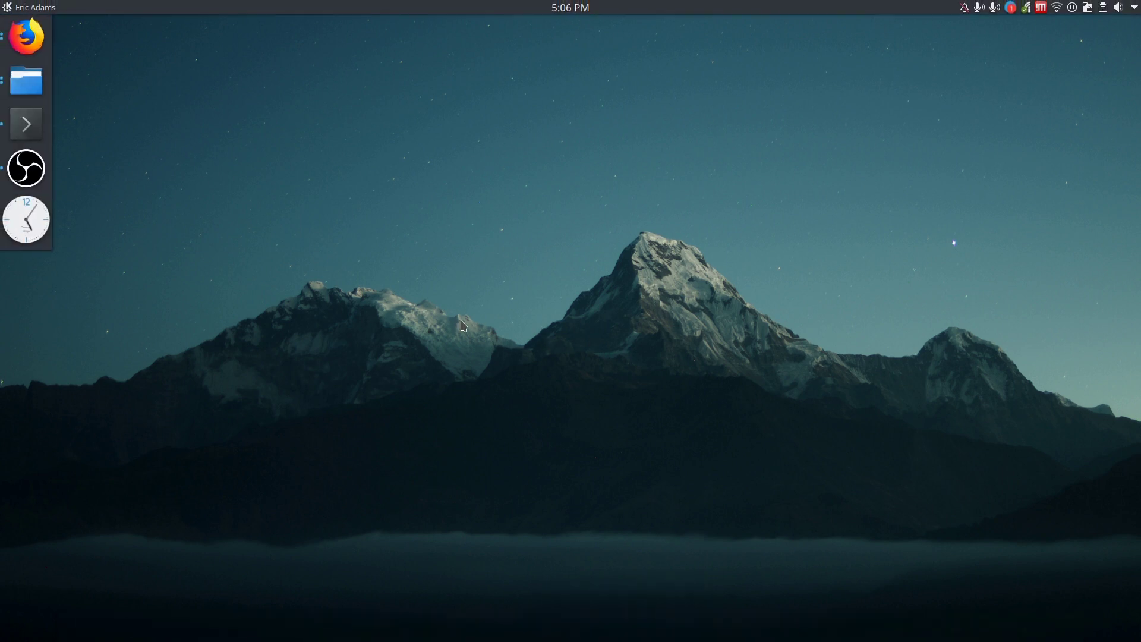
Shrink the left dock's icons from 64 px to 48 px, keeping maximum length at 100%
right_click(50, 156)
left_click(104, 268)
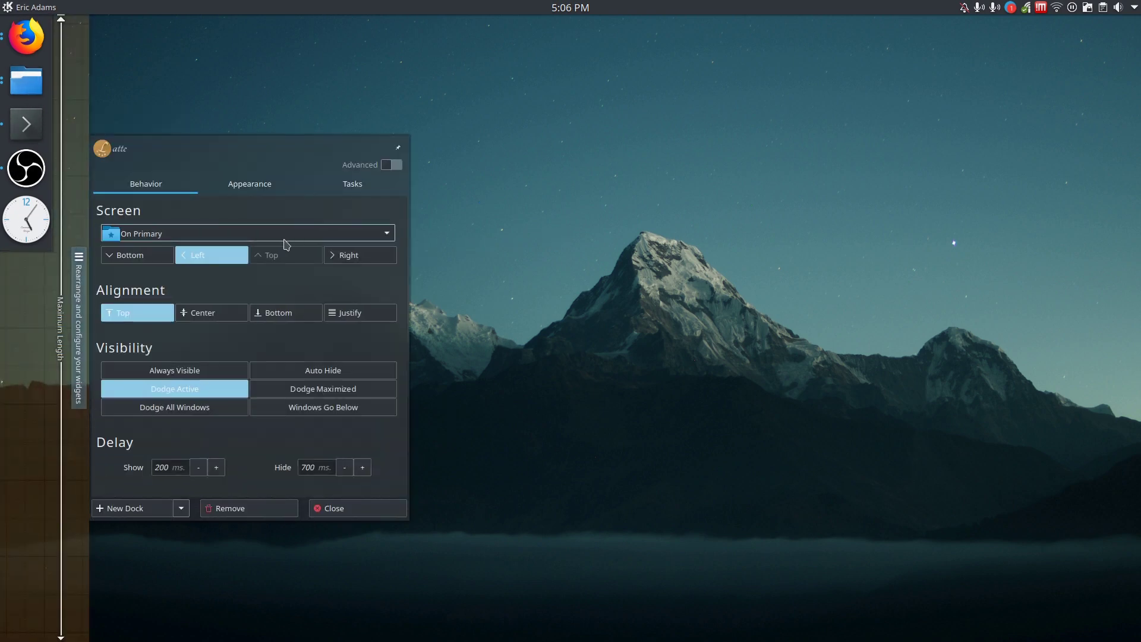
left_click(250, 186)
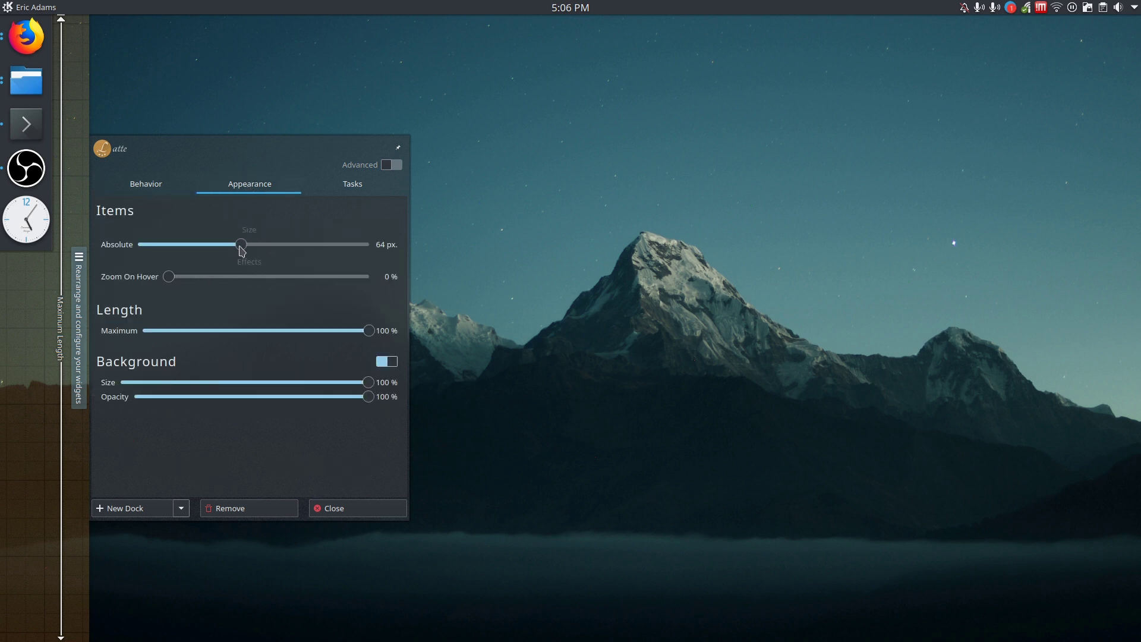
left_click_drag(241, 245, 201, 245)
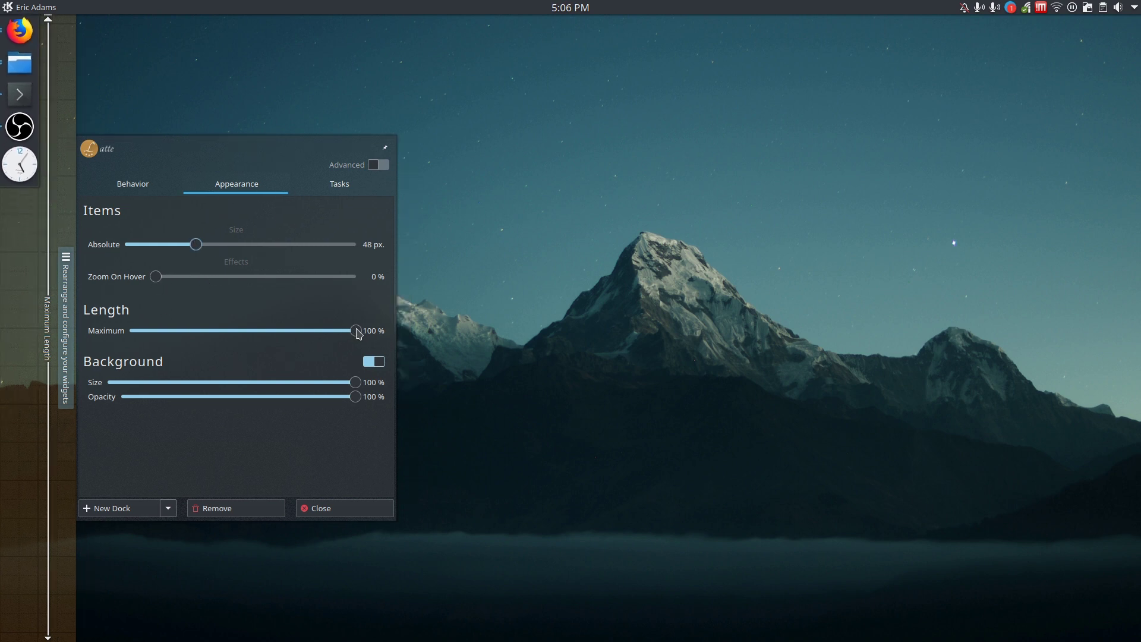
mouse_move(356, 331)
left_mouse_down()
mouse_move(321, 332)
mouse_move(370, 335)
left_mouse_up()
left_click(349, 508)
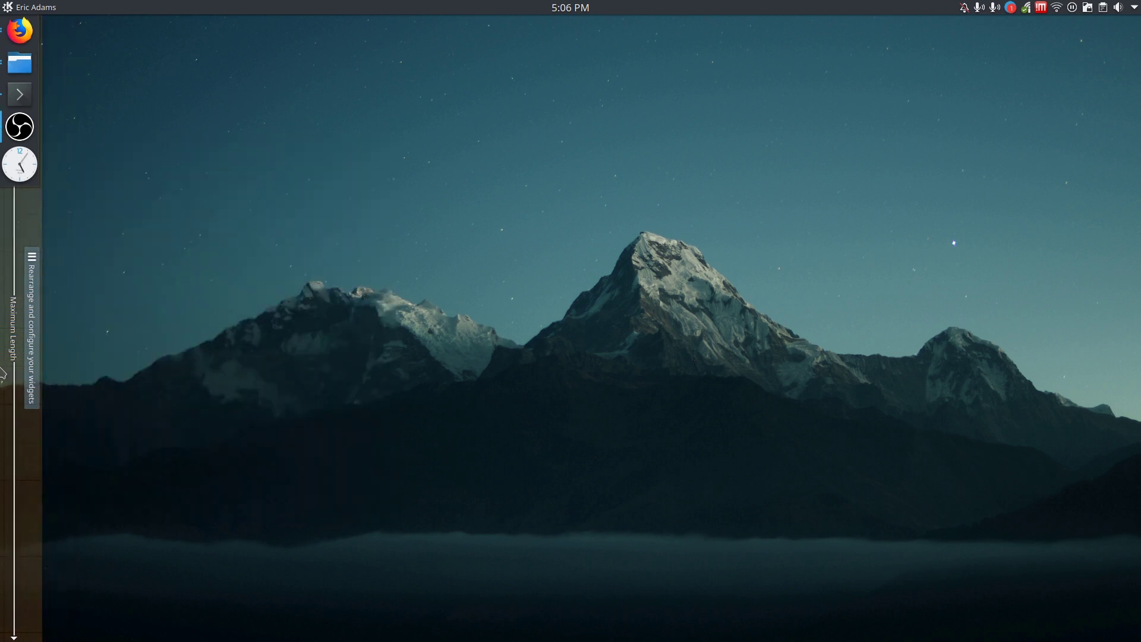
Choose Extended in the Latte layout configuration, switch to it, and close the settings window
right_click(23, 126)
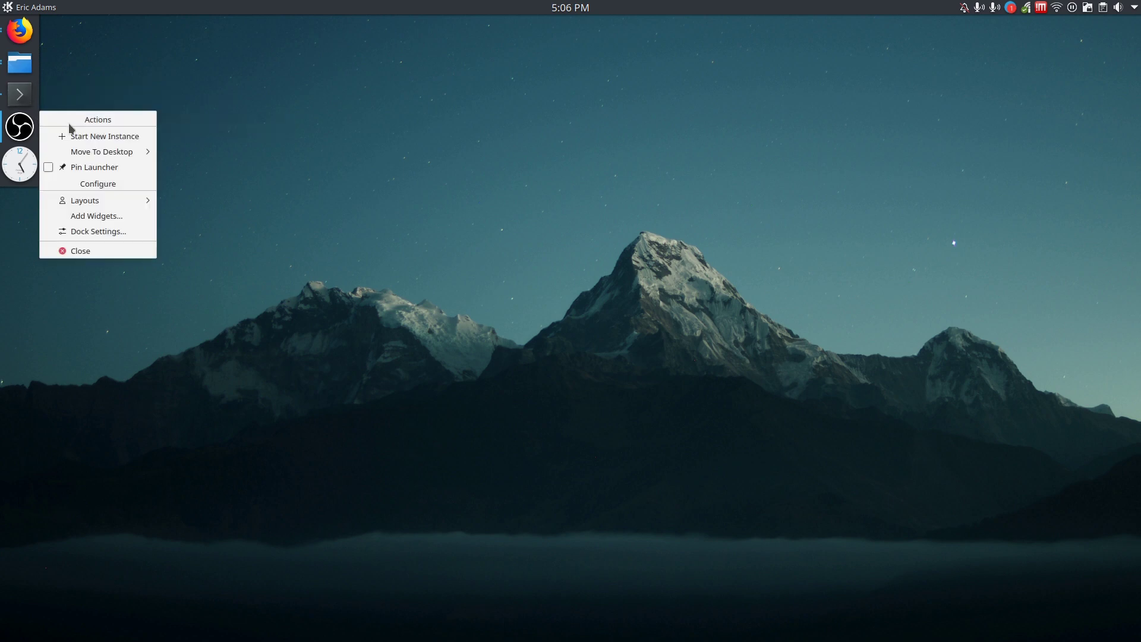
mouse_move(87, 158)
left_click(137, 72)
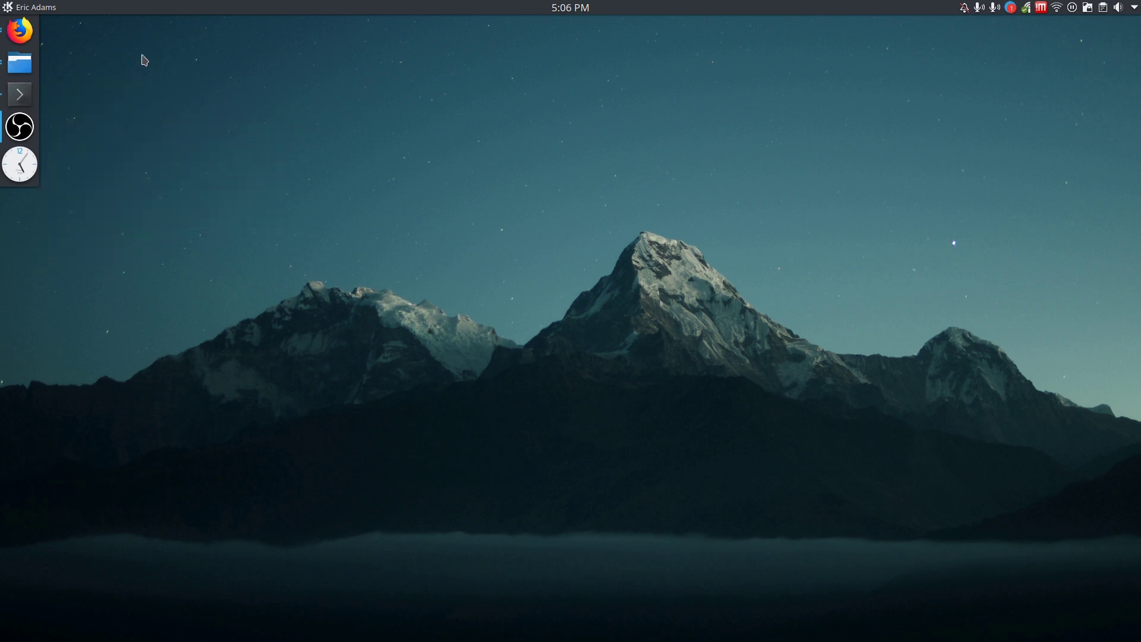
right_click(146, 11)
mouse_move(208, 22)
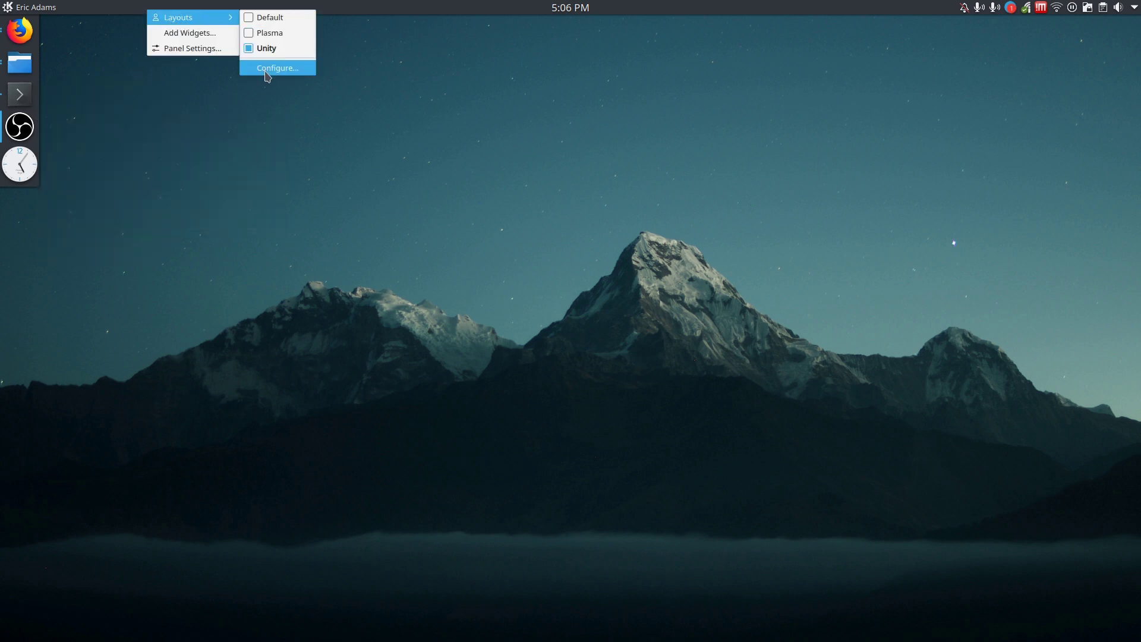
left_click(371, 110)
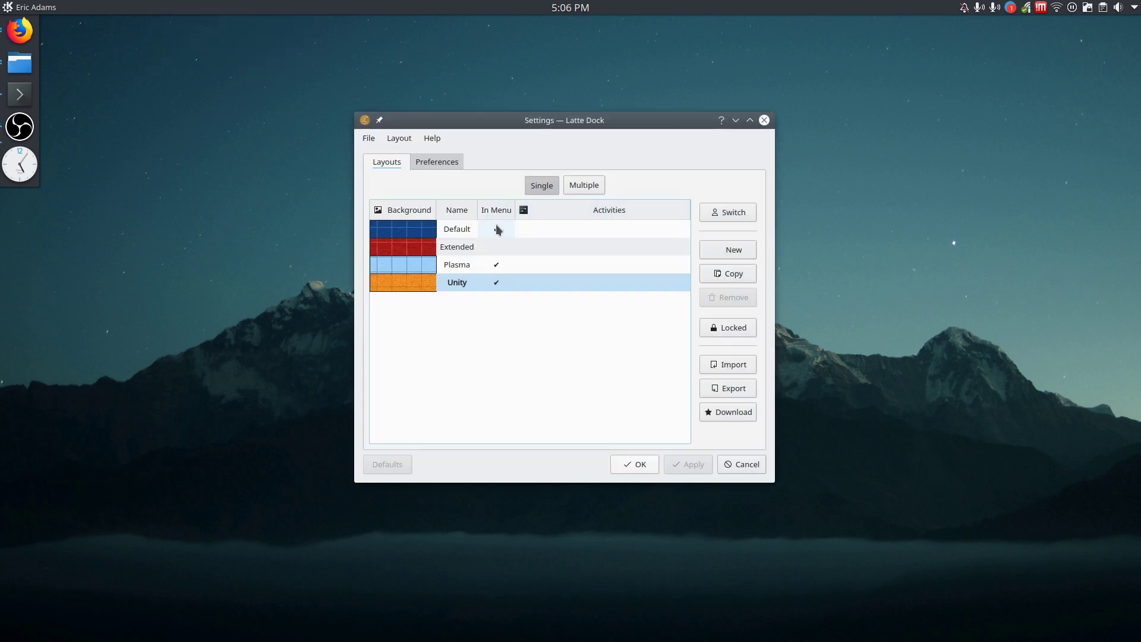
left_click(454, 249)
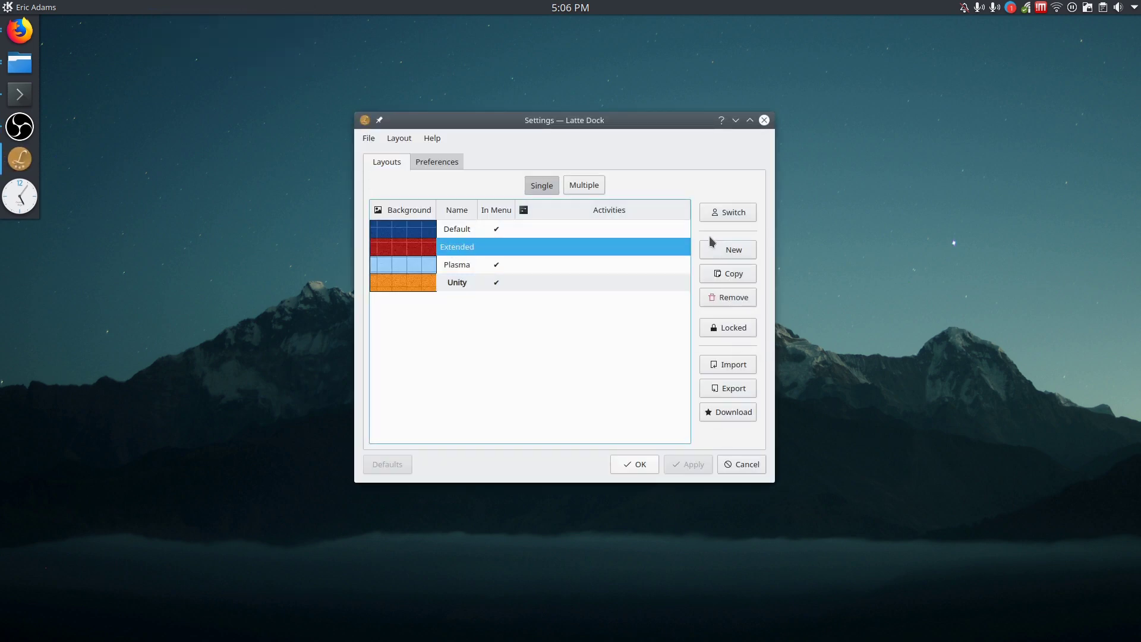
left_click(719, 215)
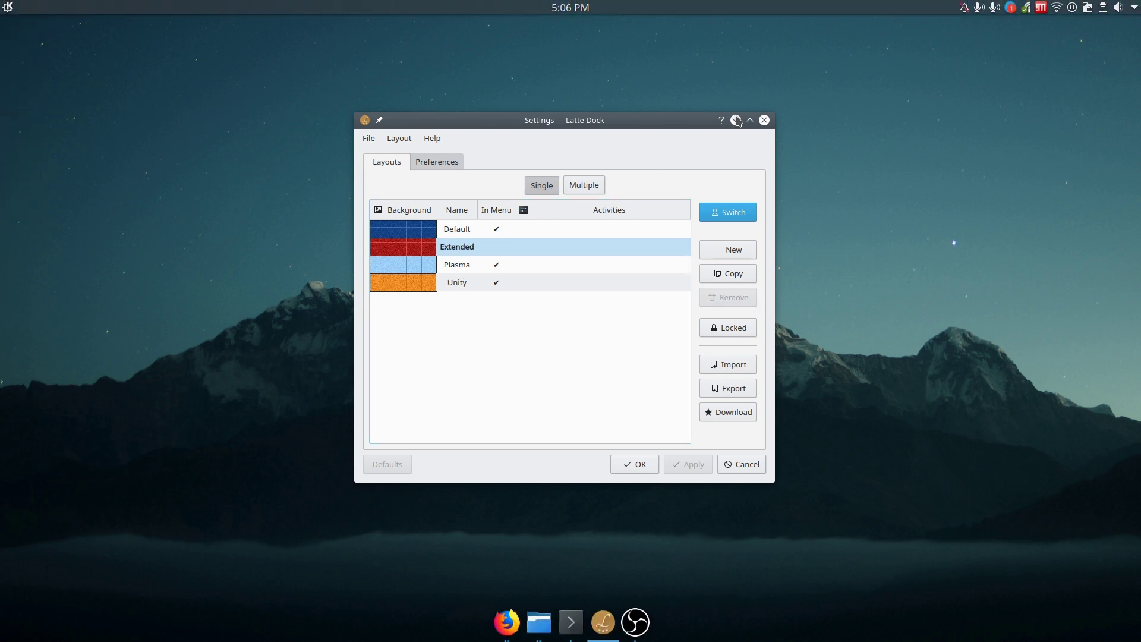
left_click(764, 121)
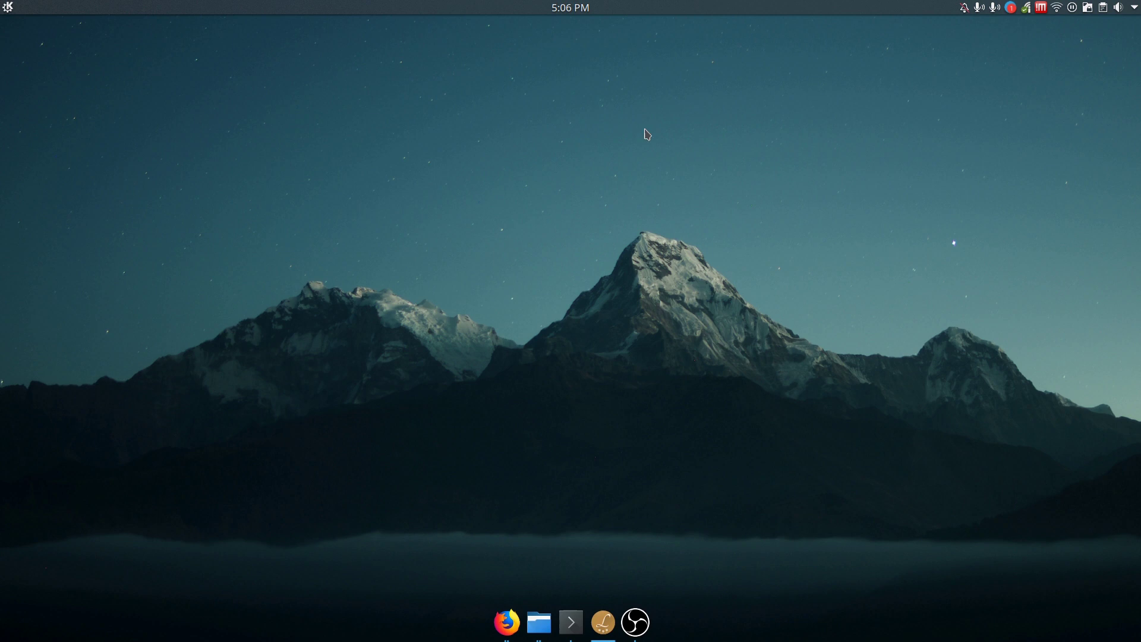
Bring the Firefox window with the latte-dock 0.7.4 Ubuntu package page to the front
left_click(7, 7)
left_click(7, 12)
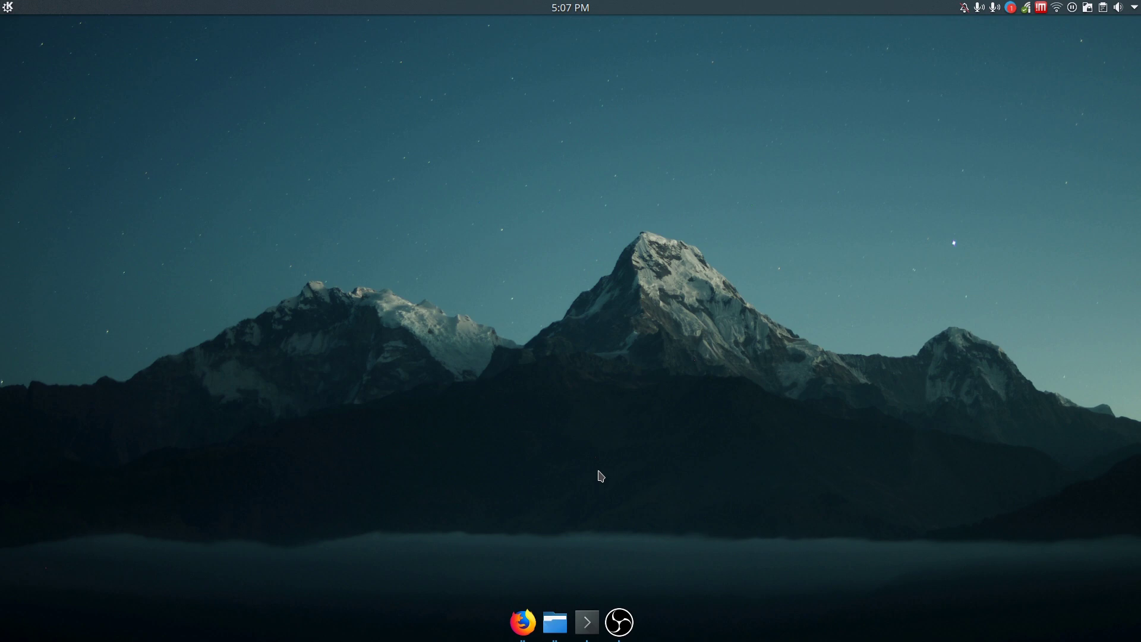
key("alt+Tab")
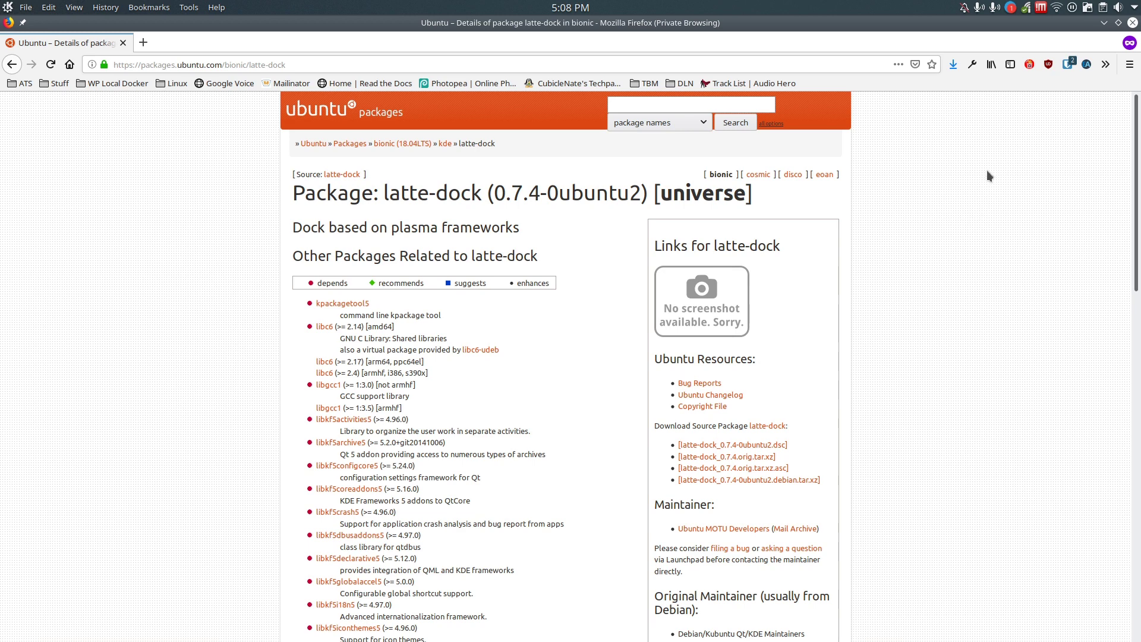
Minimise Firefox and move the Konsole window showing the apt search results up
left_click(1104, 23)
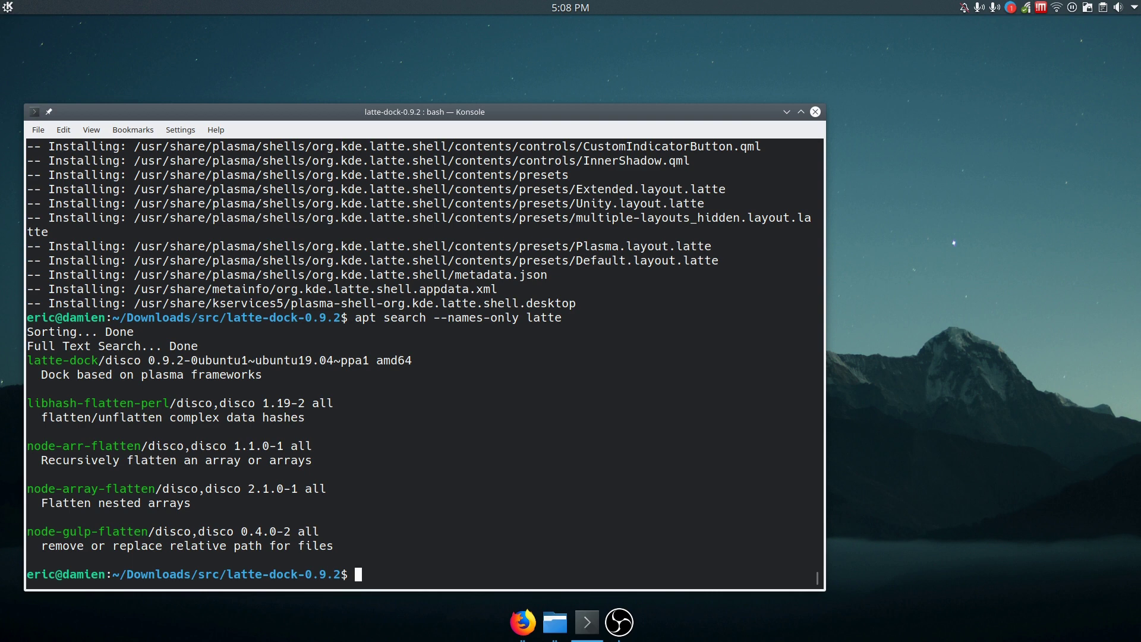
left_click_drag(516, 118, 523, 59)
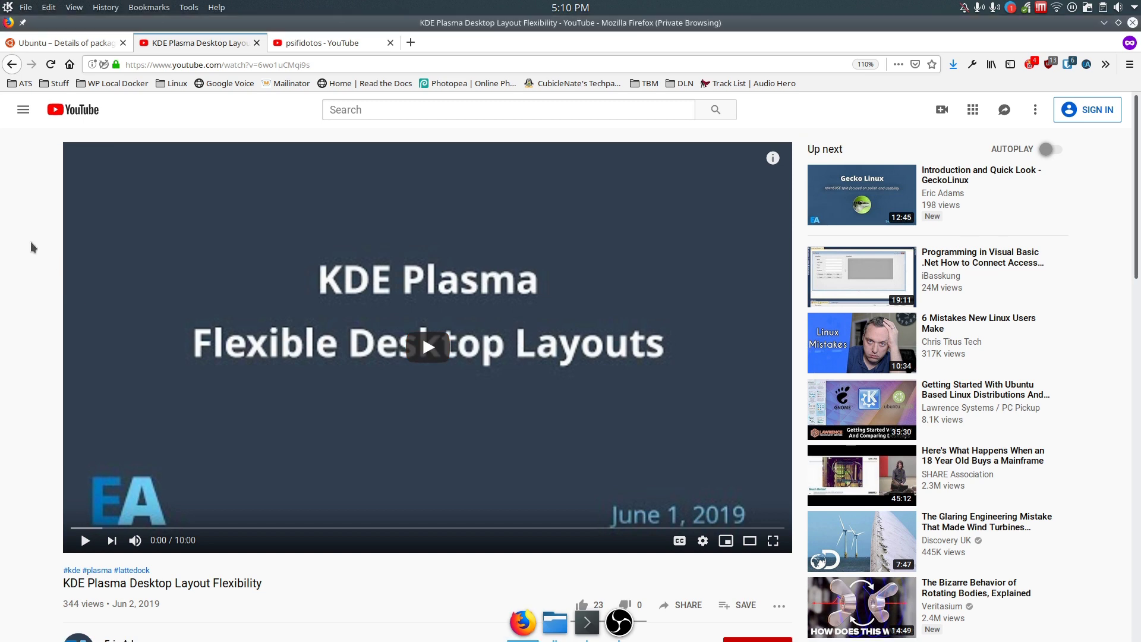
Expand the pinned comment recommending Latte v0.9 and zoom the page to 133% to read it
scroll(30, 242, "down", 3)
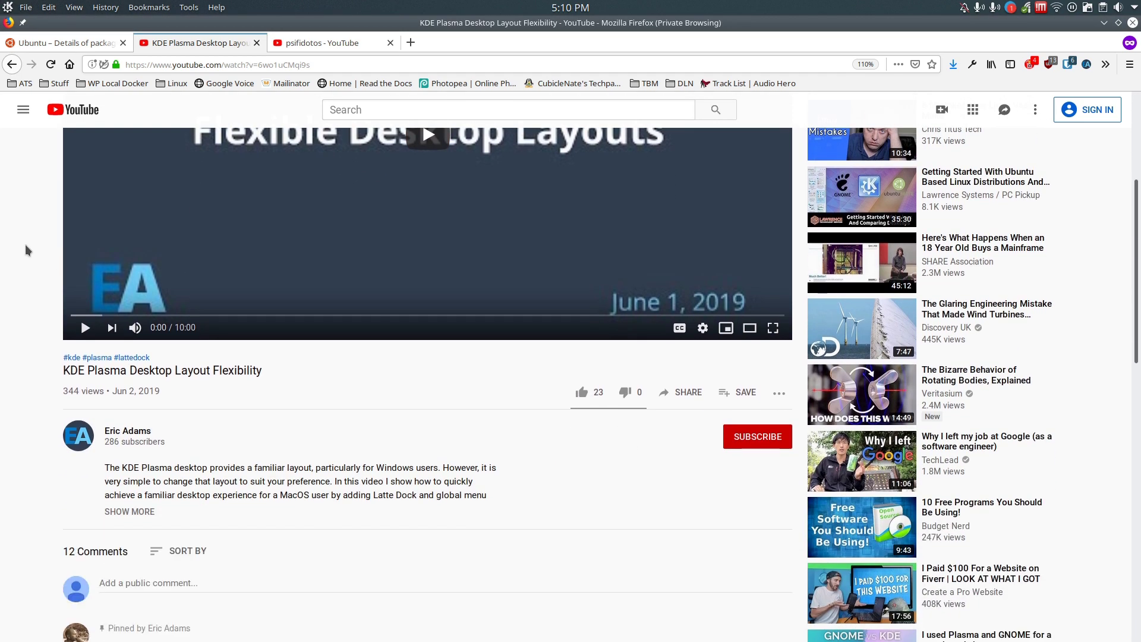
scroll(23, 242, "up", 3)
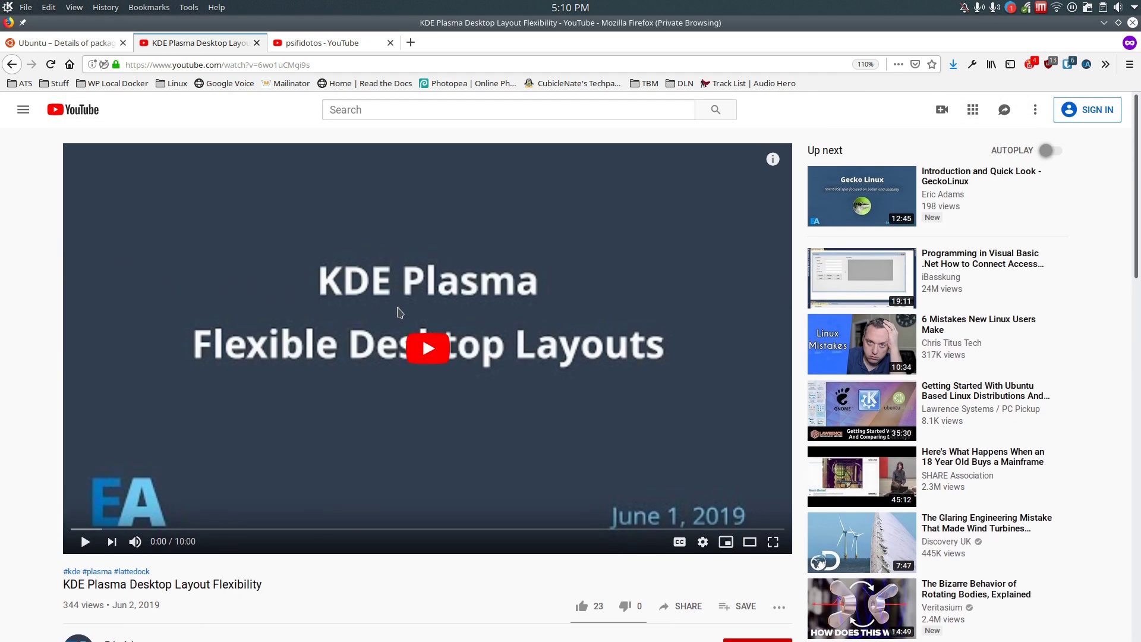
scroll(315, 301, "down", 1)
scroll(315, 302, "down", 7)
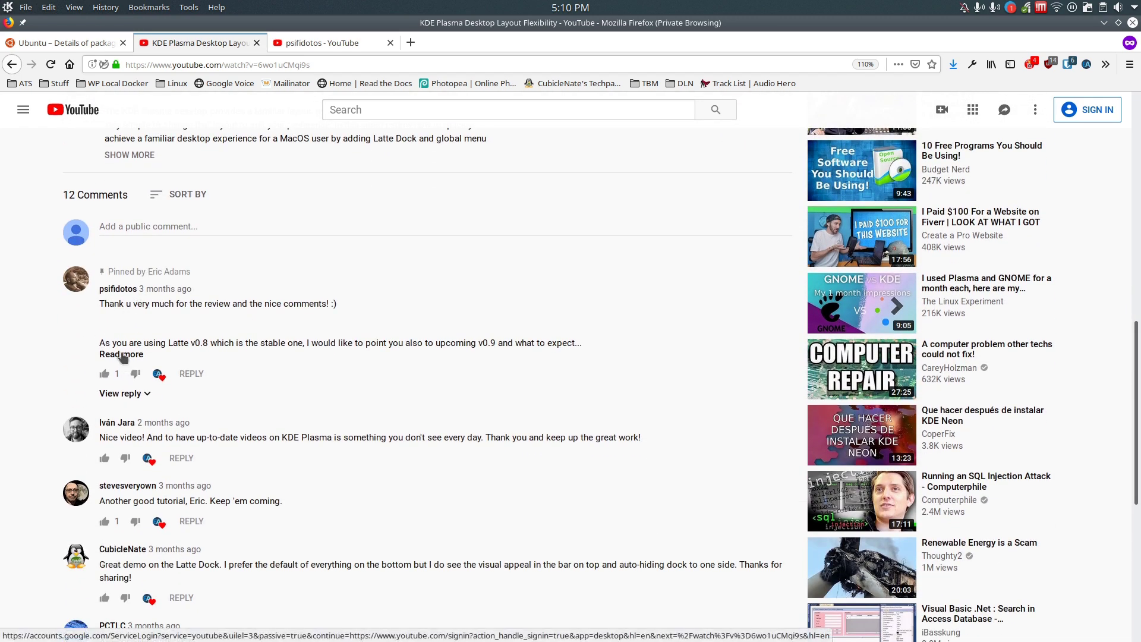
left_click(126, 354)
scroll(60, 315, "down", 1)
key("ctrl+plus")
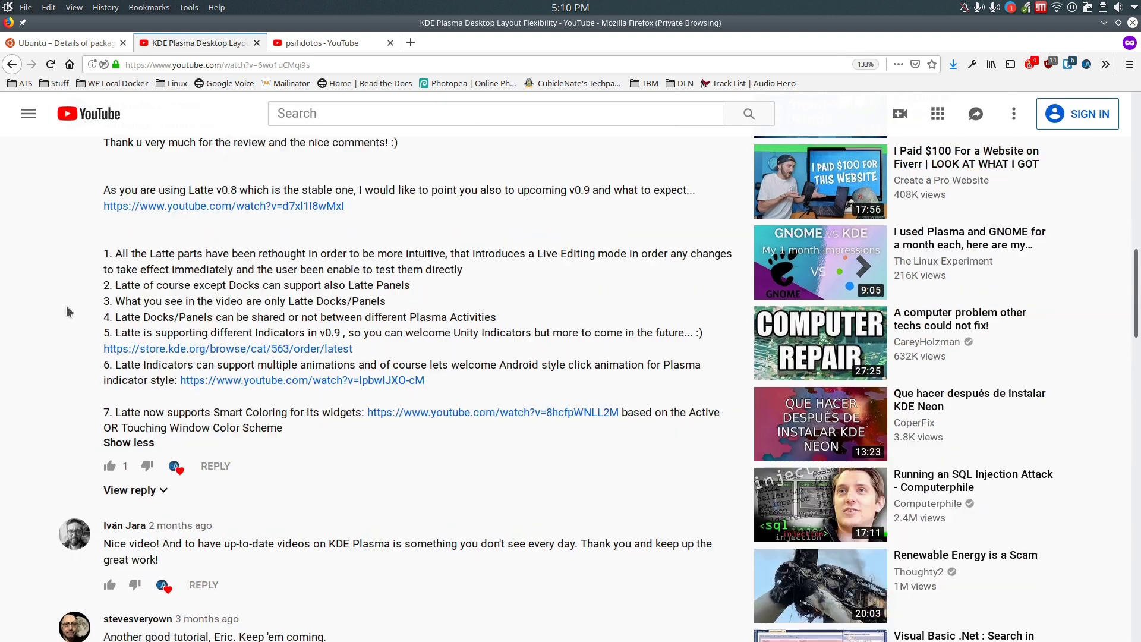
key("ctrl+plus")
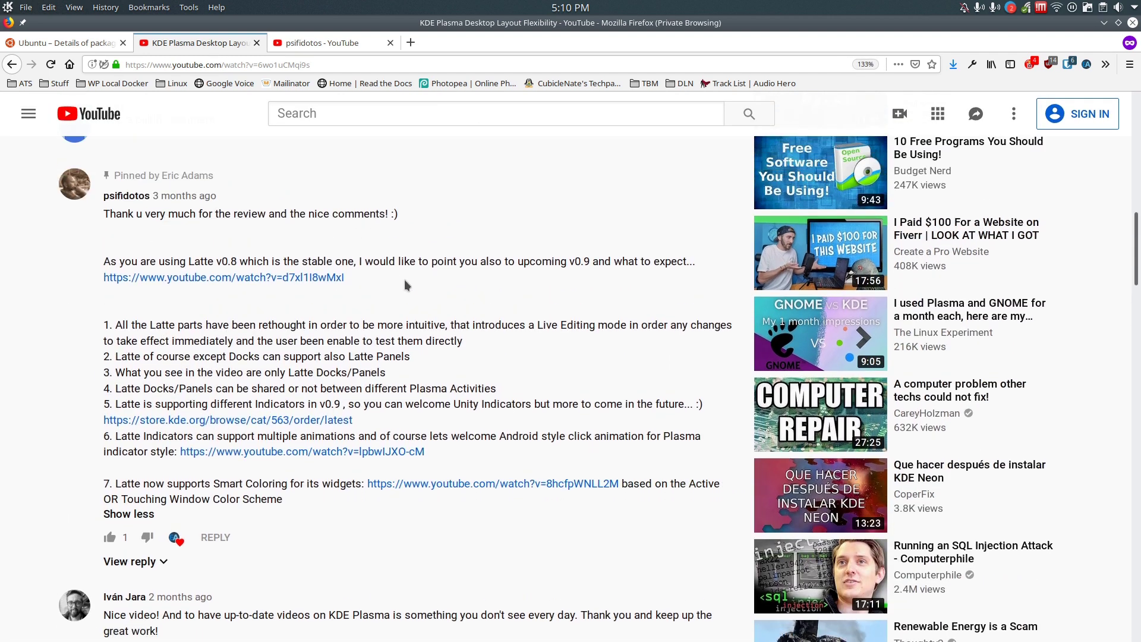
scroll(406, 284, "down", 1)
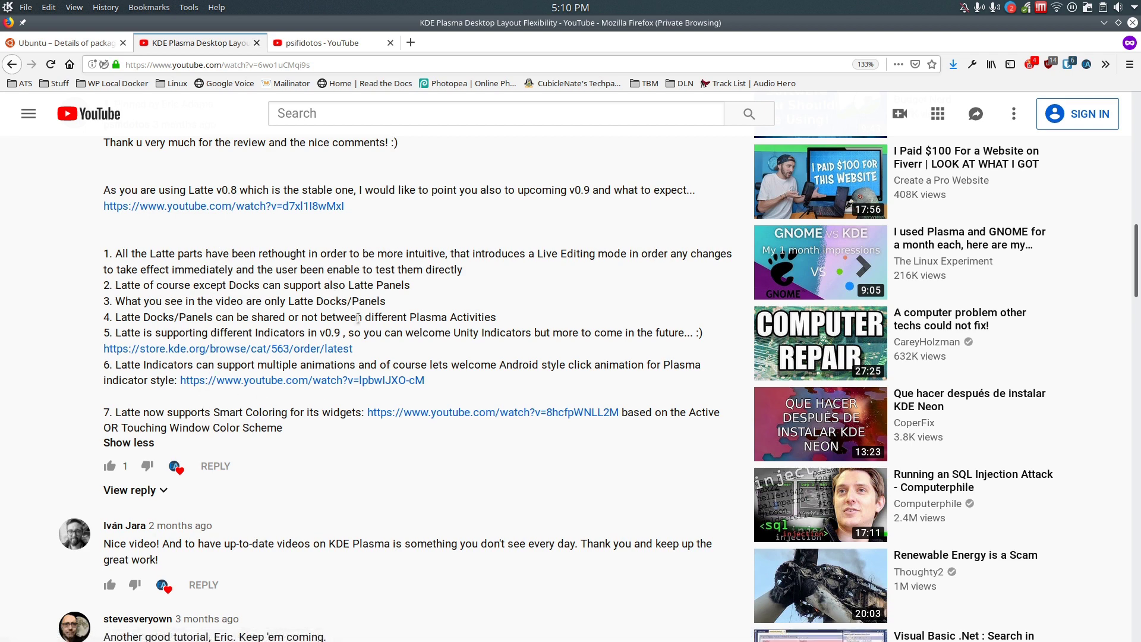
scroll(396, 353, "up", 2)
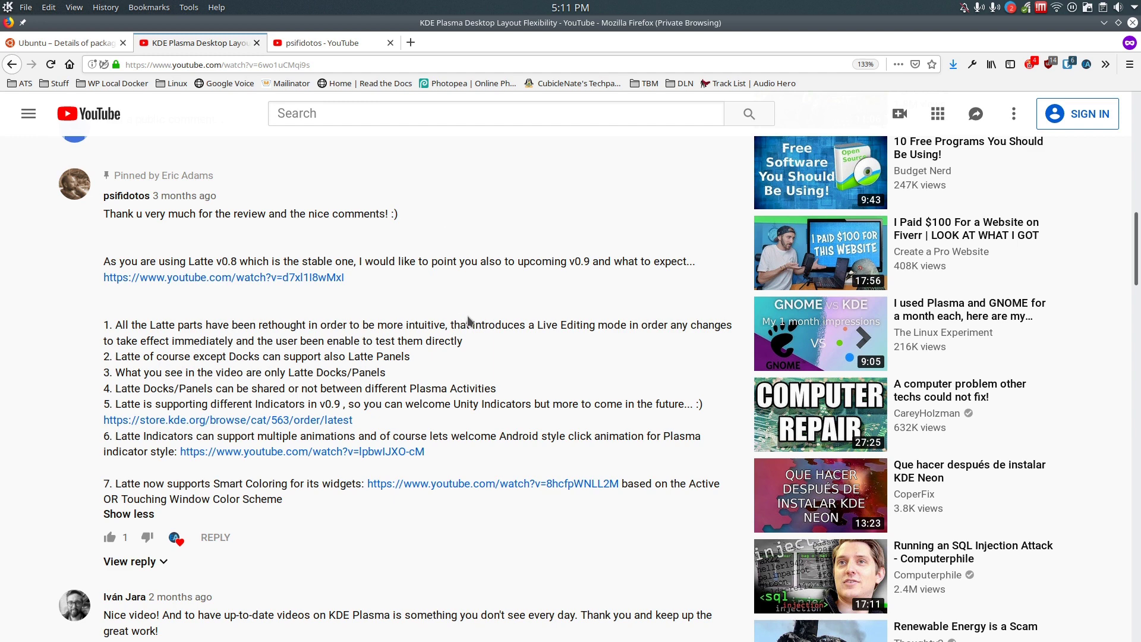
scroll(470, 315, "down", 2)
scroll(470, 315, "up", 4)
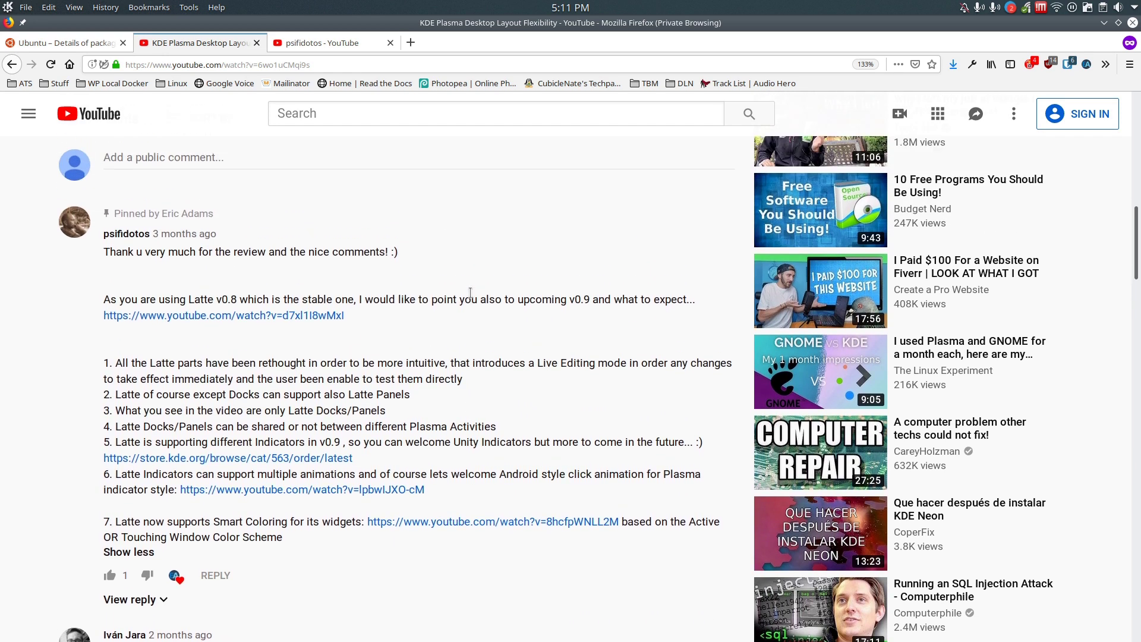